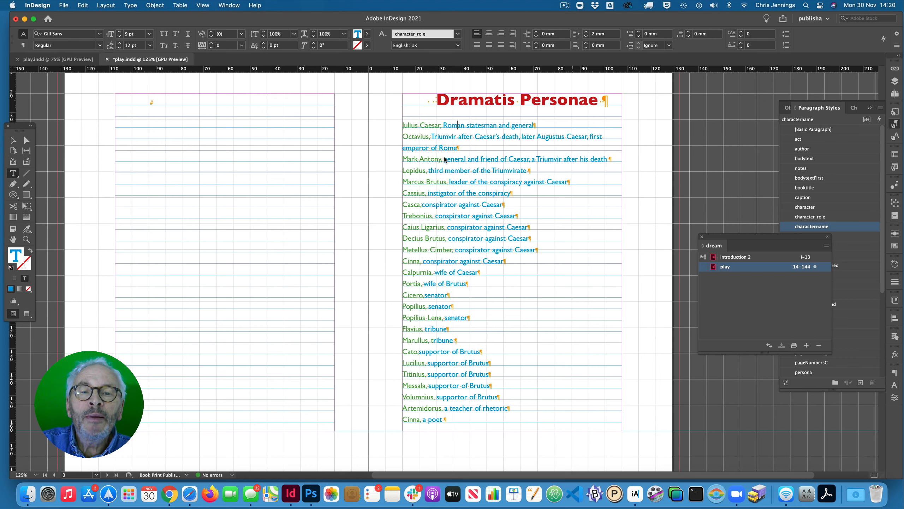
- Replace the comma and space between Julius Caesar and his description with two tabs
double_click(449, 126)
click(441, 127)
drag(444, 126, 441, 126)
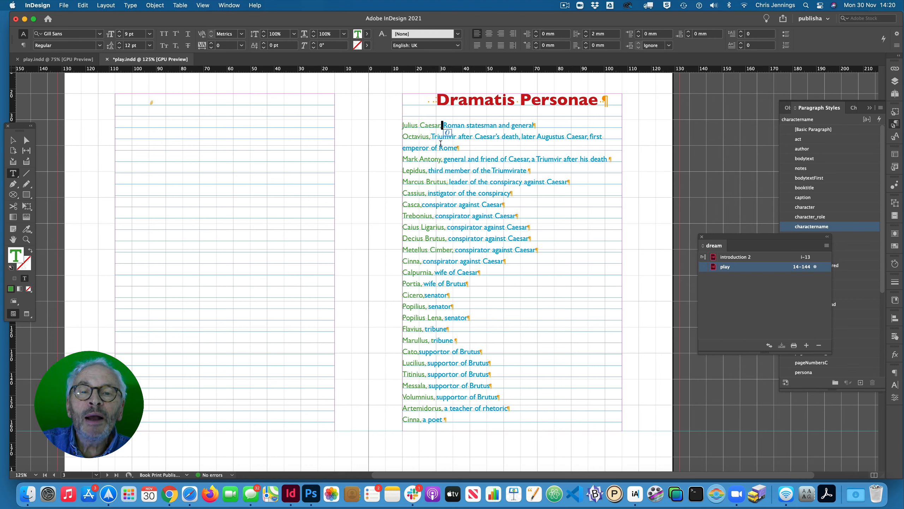
click(445, 126)
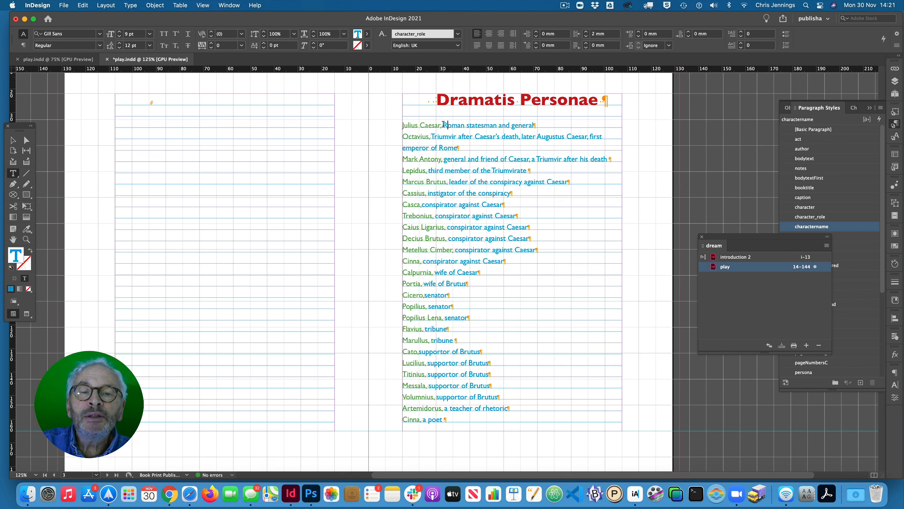
drag(444, 124, 440, 126)
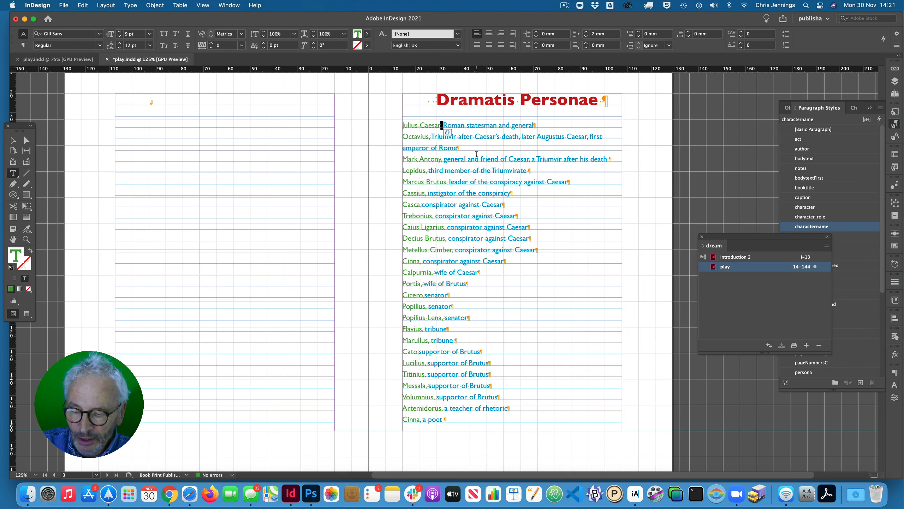
key(Tab)
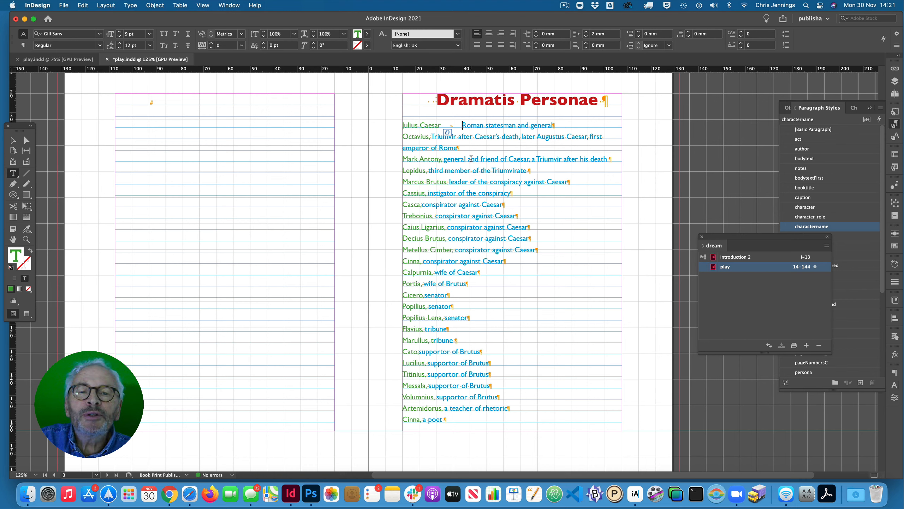
key(Tab)
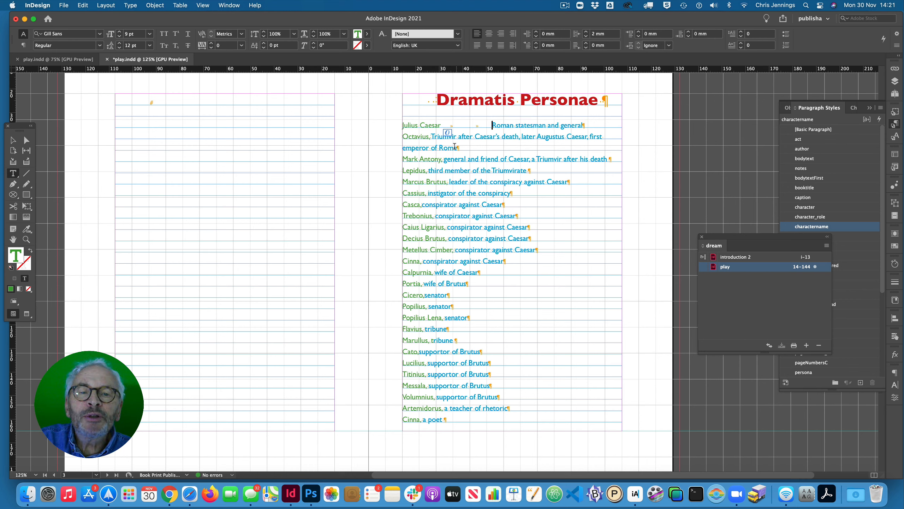
- Separate Octavius and Mark Antony from their descriptions with two tabs each
click(431, 137)
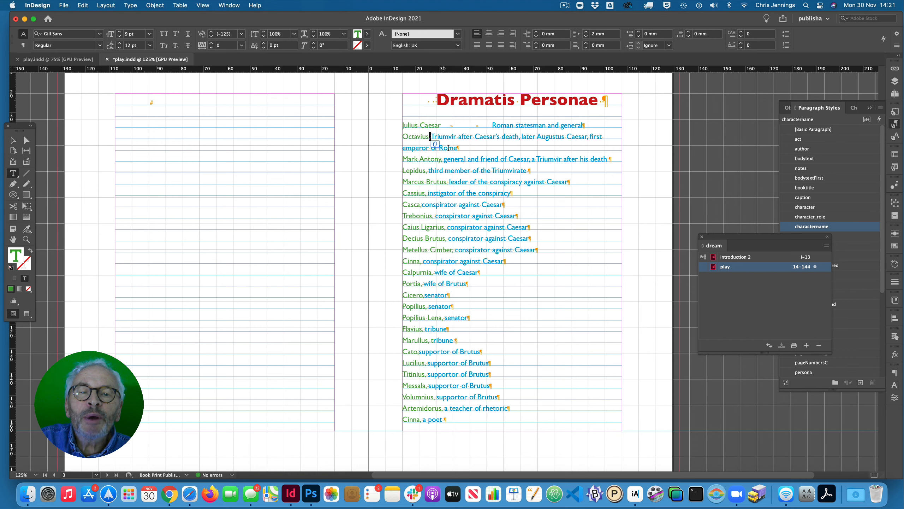
key(Tab)
key(Tab)
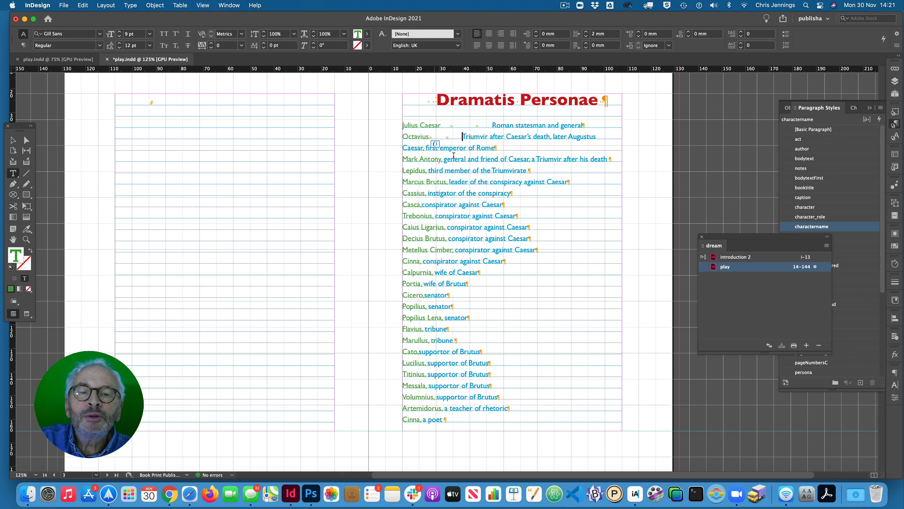
click(442, 159)
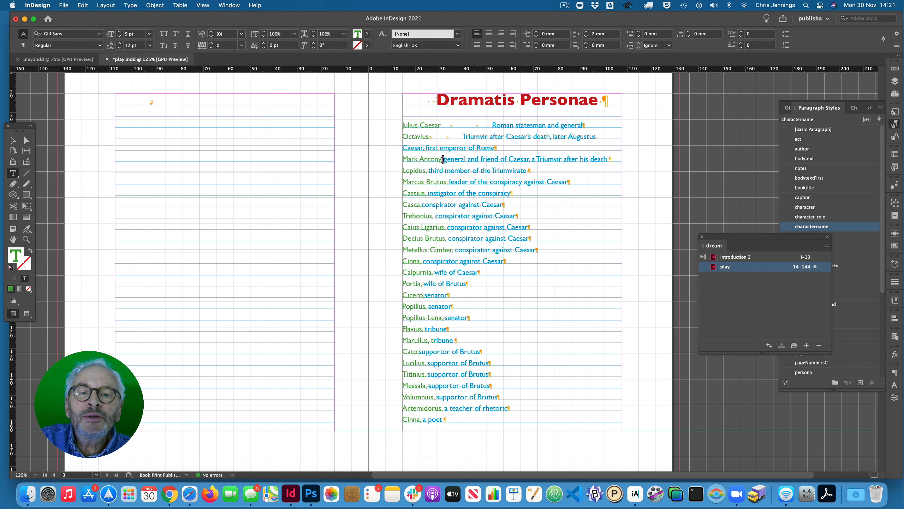
key(Tab)
key(Tab)
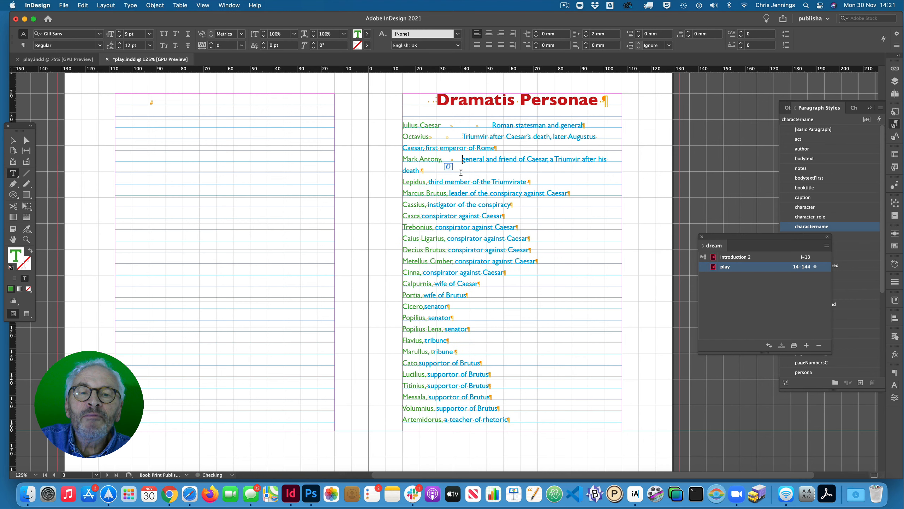
- Insert two tabs between the name and the description for Lepidus and Marcus Brutus, removing the comma after Lepidus
click(429, 180)
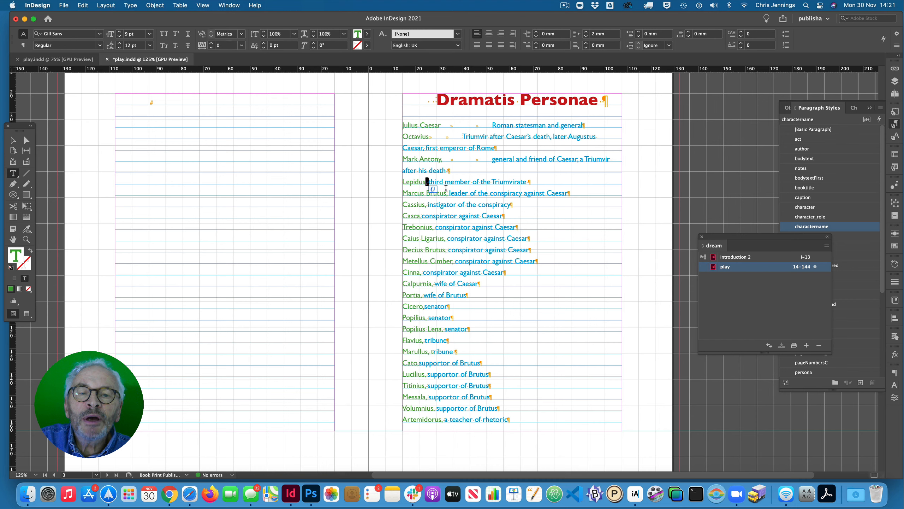
key(BackSpace)
key(Tab)
key(Tab)
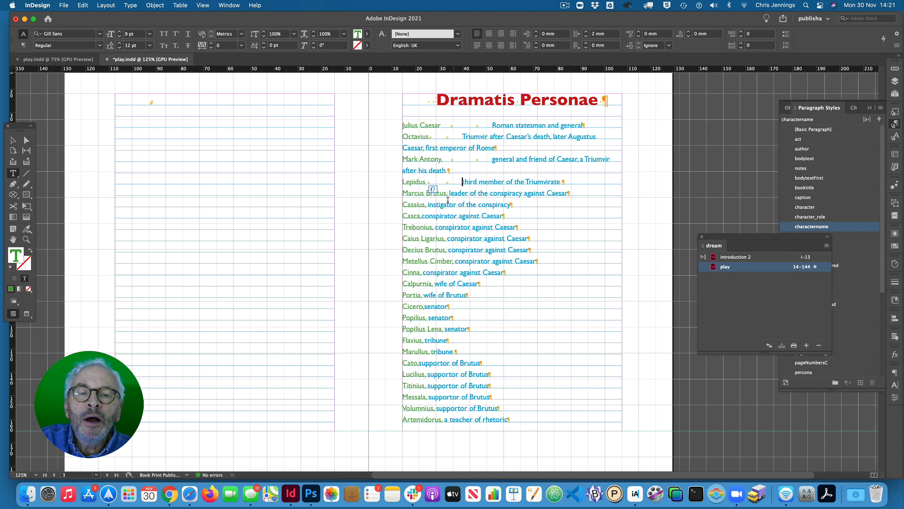
click(448, 193)
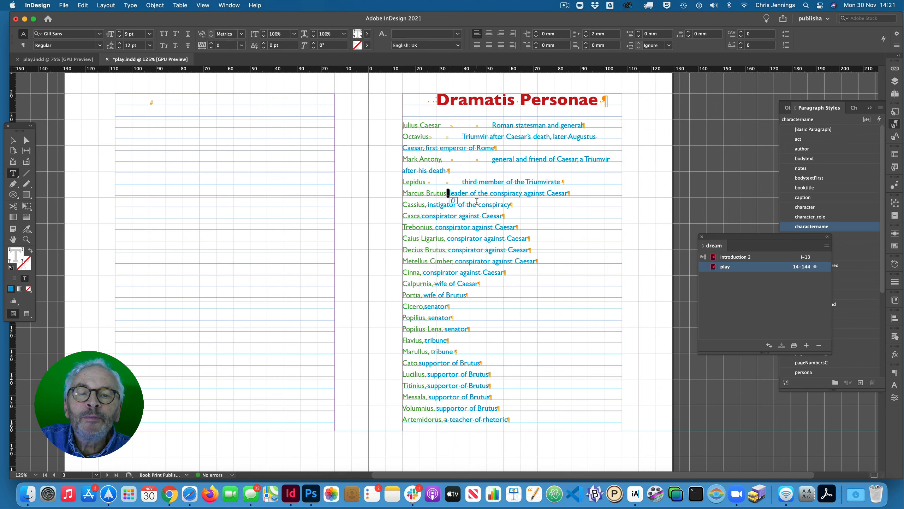
key(Tab)
key(Tab)
- Put two tabs between the name and the description in the Cassius and Casca lines
drag(429, 205, 426, 205)
key(Tab)
key(Tab)
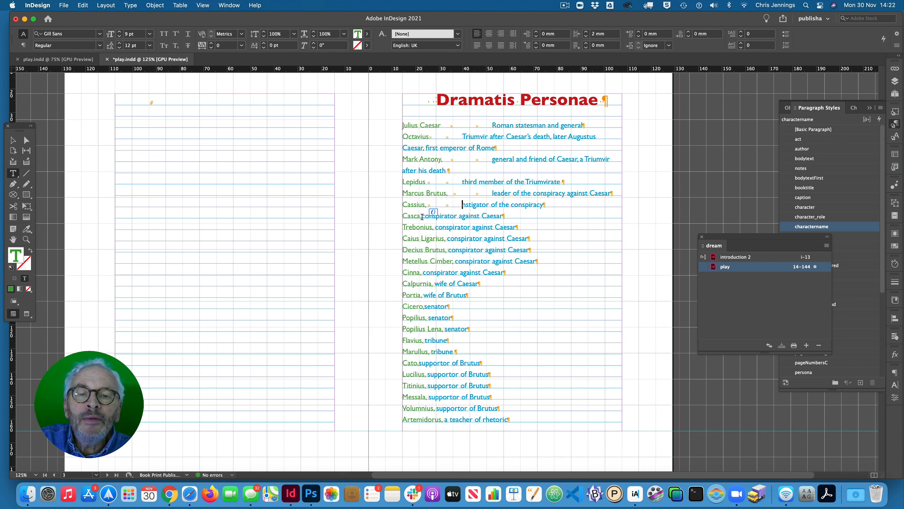
click(422, 216)
key(Tab)
key(Tab)
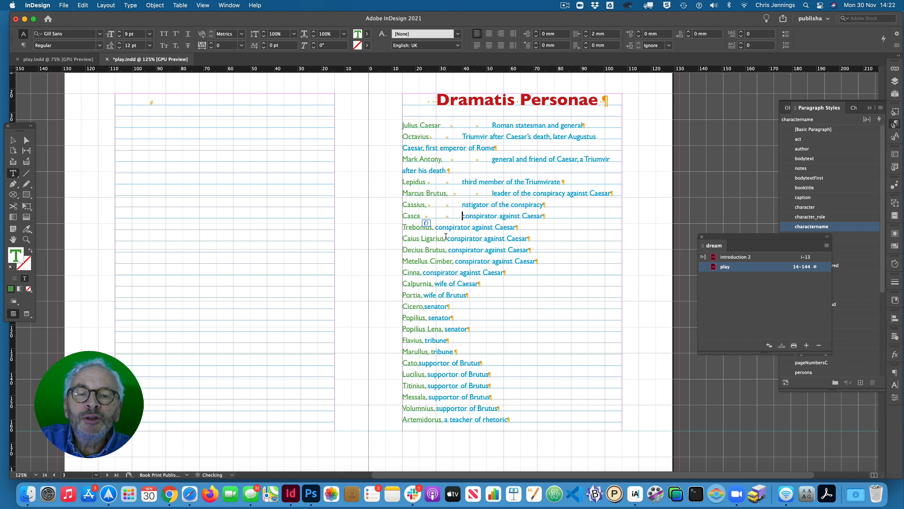
- Insert two tabs before Trebonius's description and delete the comma after his name
click(435, 227)
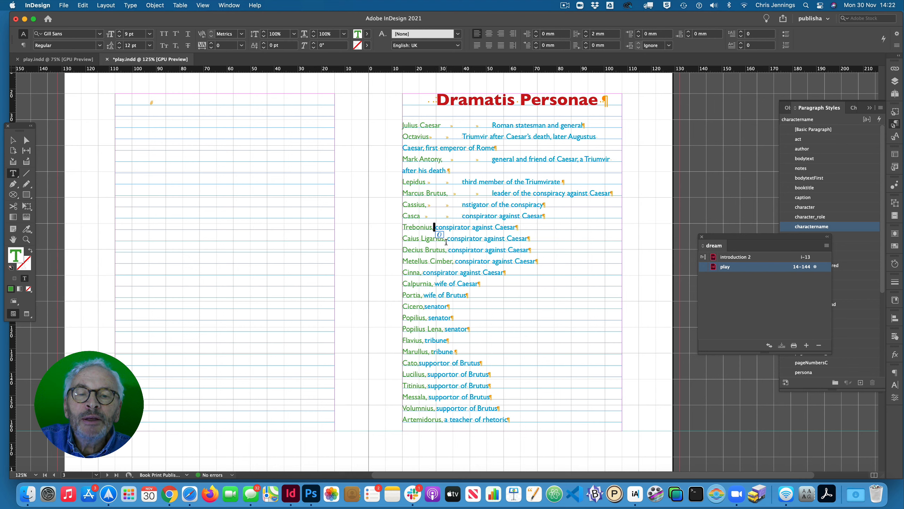
key(Tab)
key(Tab)
key(Tab)
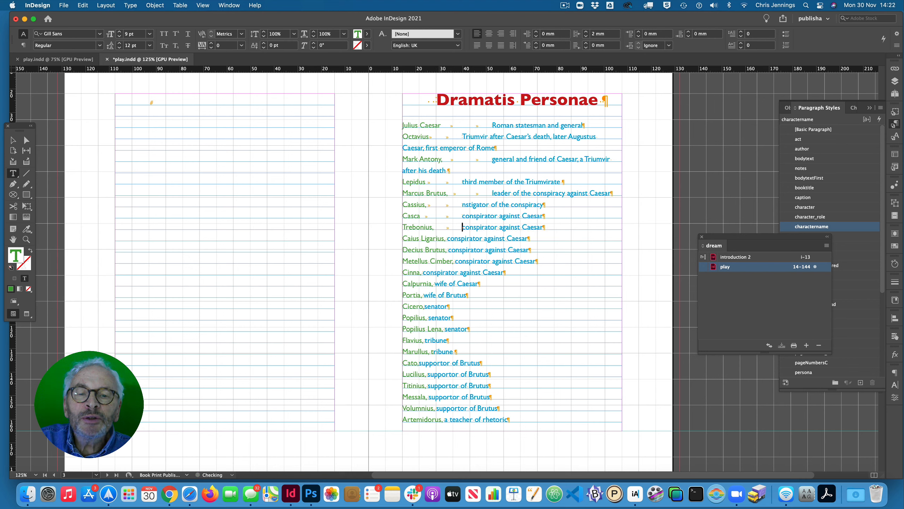
key(Left)
key(Left)
key(Left)
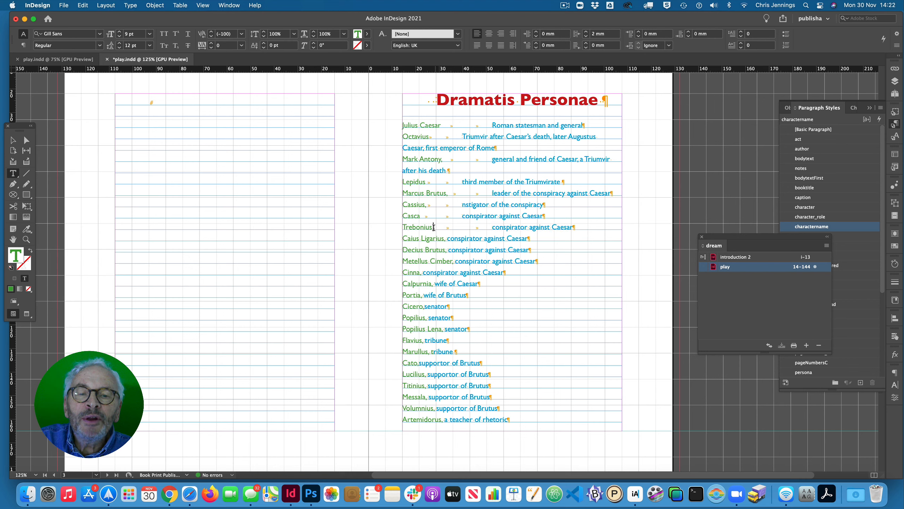
key(super+alt+Left)
- Replace the commas after Caius Ligarius, Decius Brutus and Metellus Cimber with two tabs each, and remove the comma after Cinna
drag(447, 239, 444, 240)
key(Tab)
key(Tab)
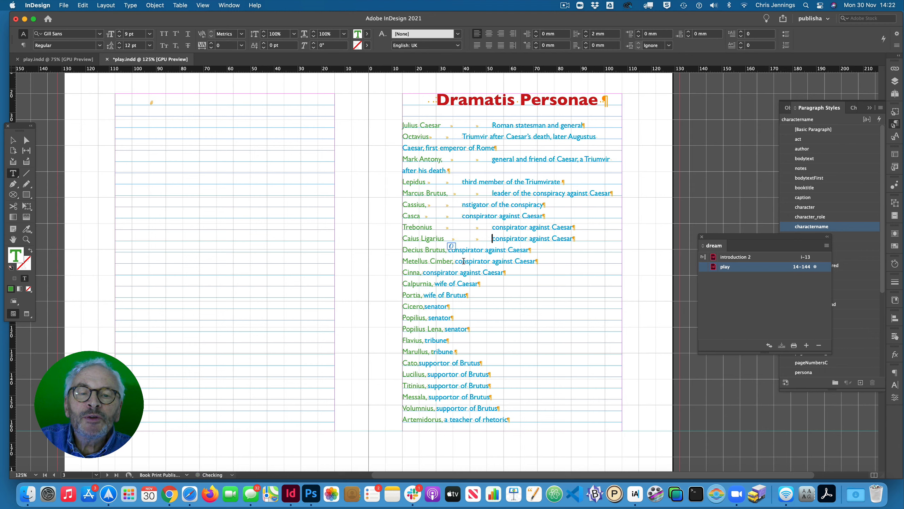
drag(449, 251, 420, 272)
key(Tab)
key(Tab)
key(Tab)
key(Tab)
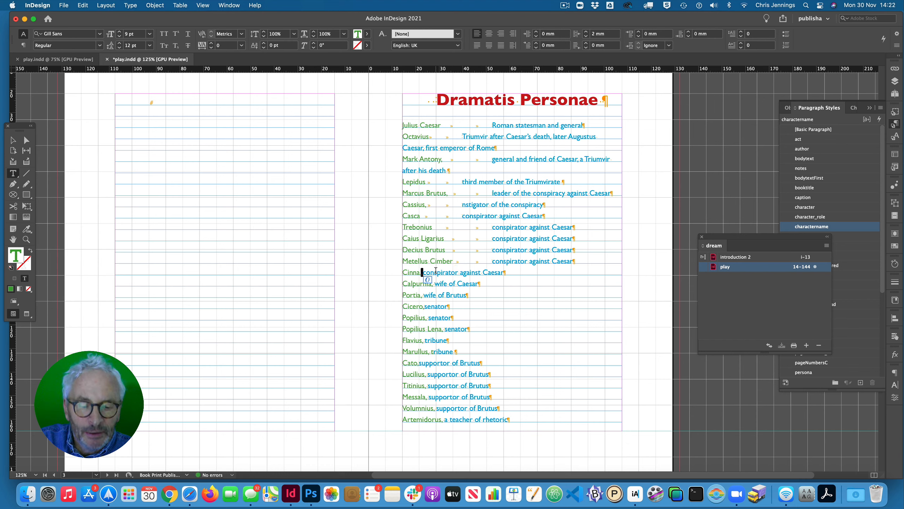
key(BackSpace)
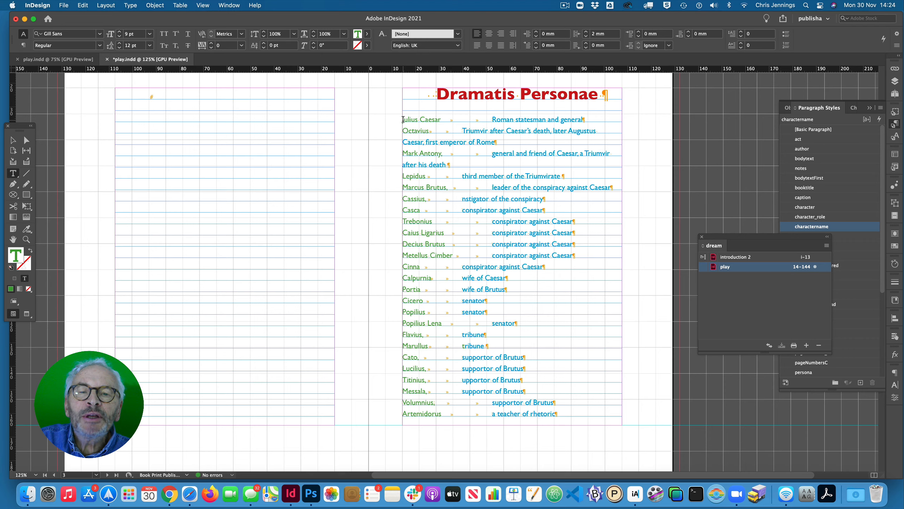
drag(403, 120, 409, 468)
scroll(392, 427, down, 15)
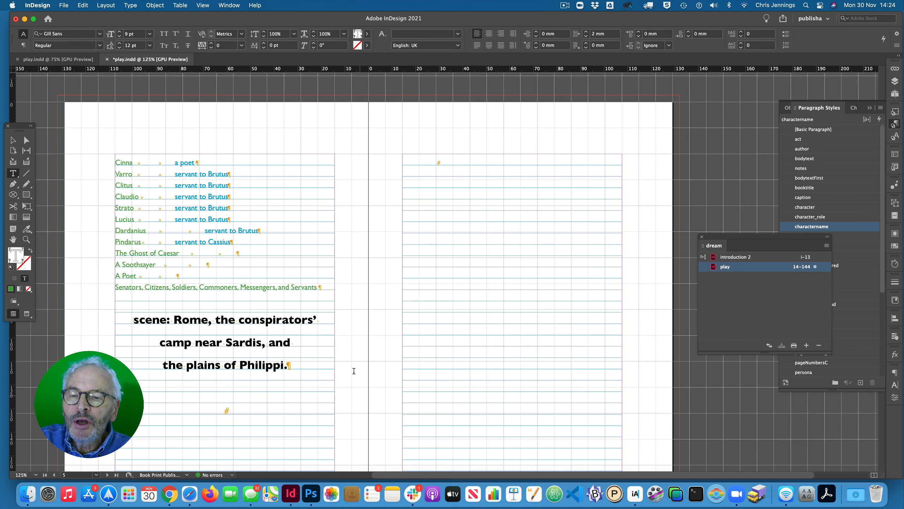
drag(115, 161, 330, 287)
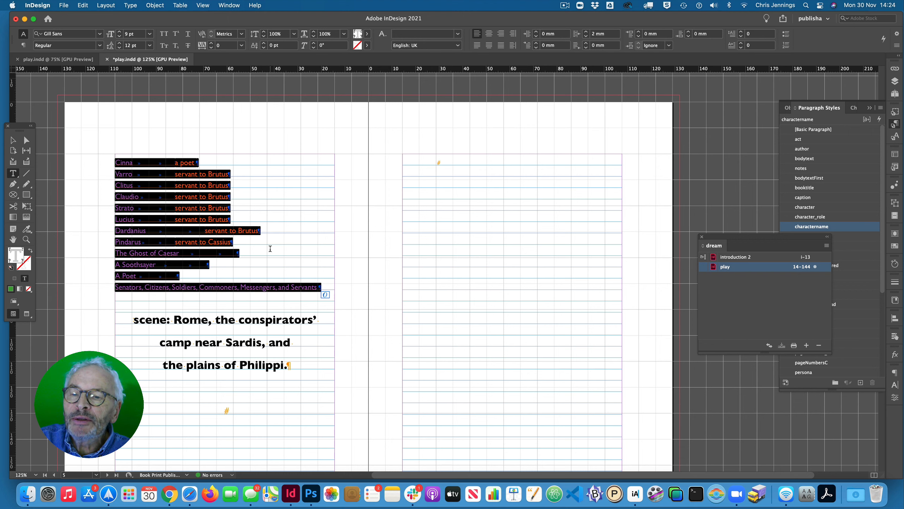
click(309, 292)
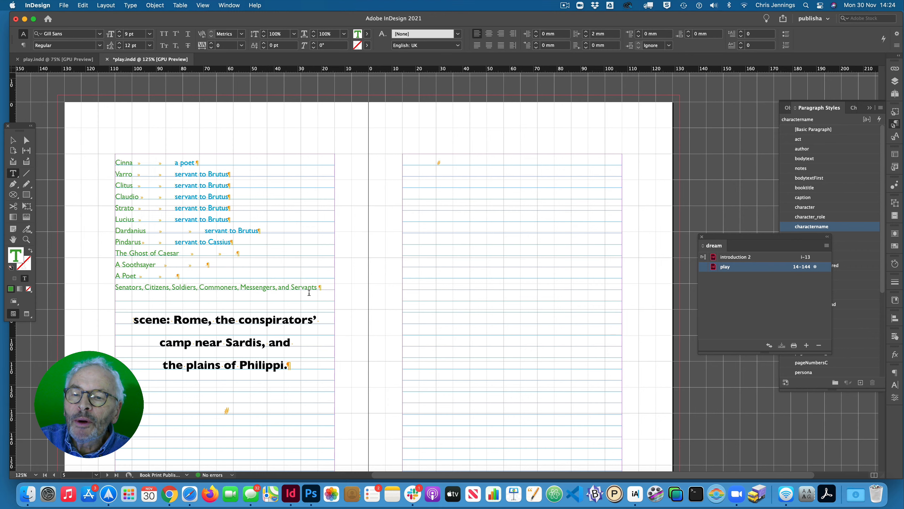
- Add two tabs at the end of the "Senators, Citizens, Soldiers, Commoners, Messengers, and Servants" line
click(318, 289)
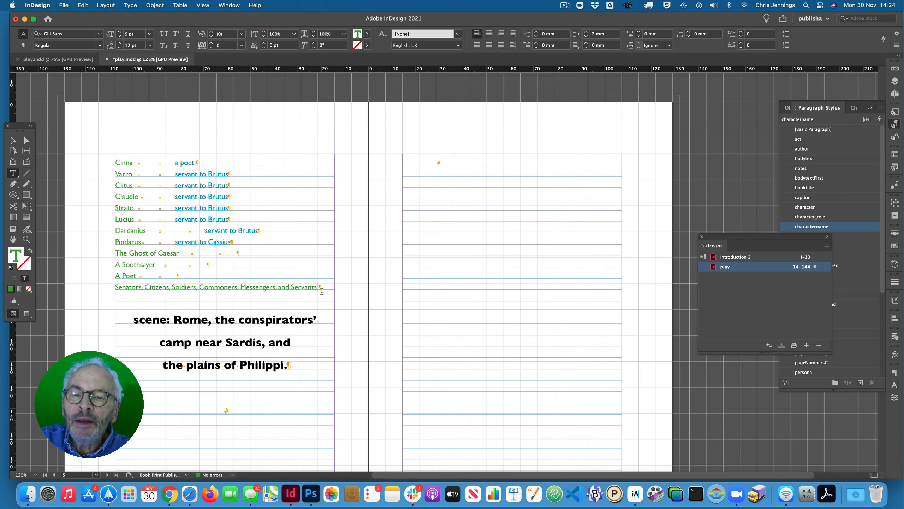
key(Tab)
key(Tab)
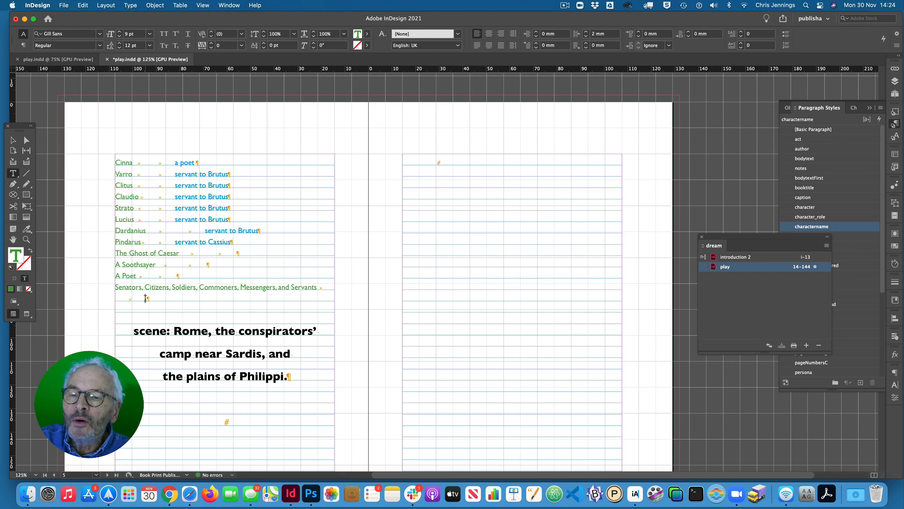
- Convert the whole character list, from Julius Caesar to the Senators line, to a table with Tab as column separator and Paragraph as row separator
drag(146, 298, 402, 216)
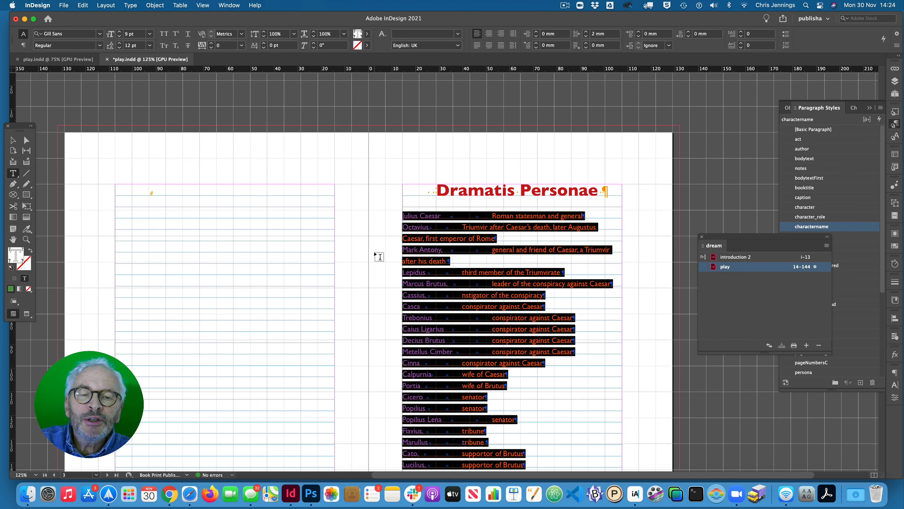
scroll(379, 256, down, 5)
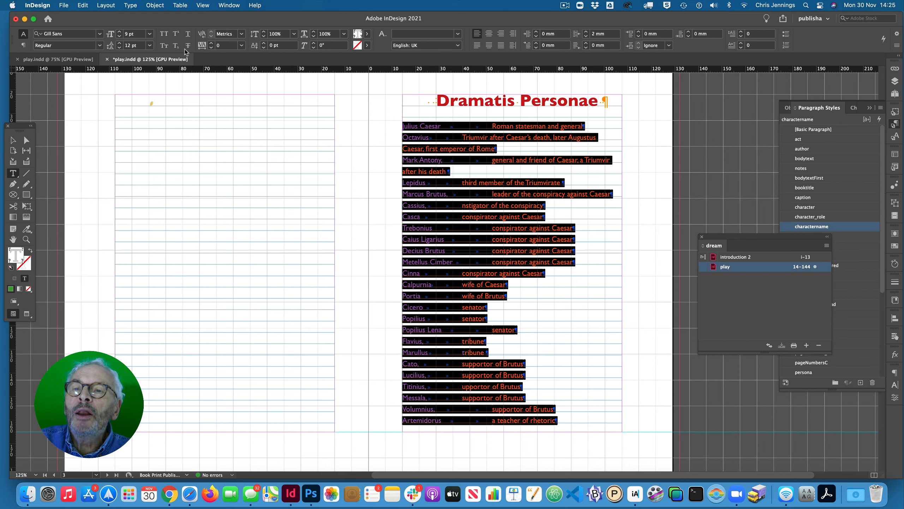
click(180, 6)
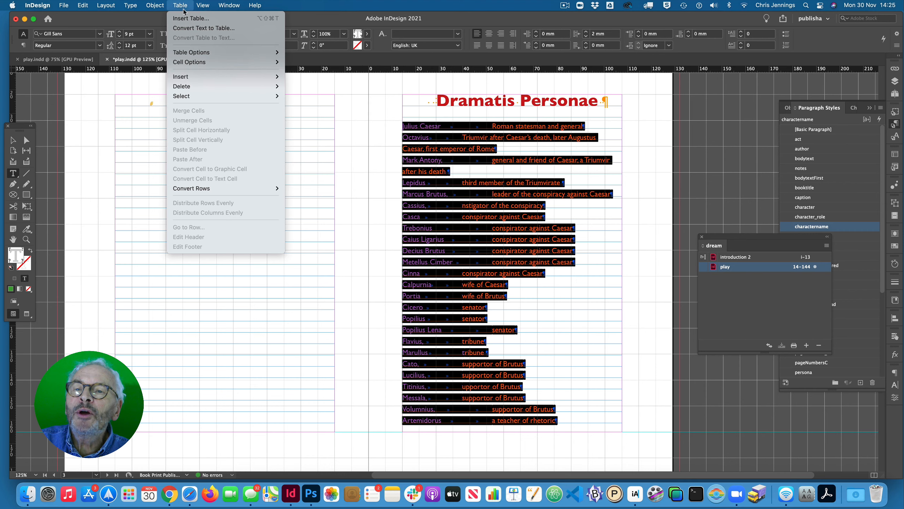
click(189, 29)
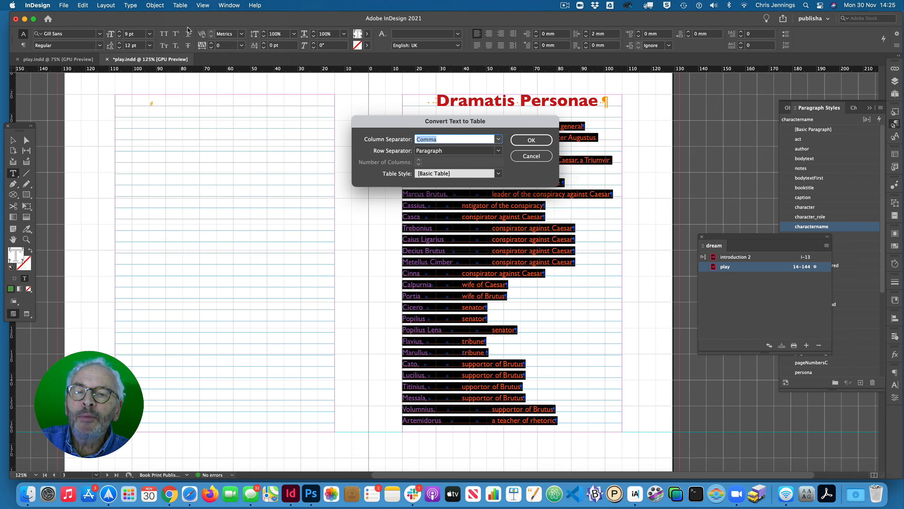
click(498, 139)
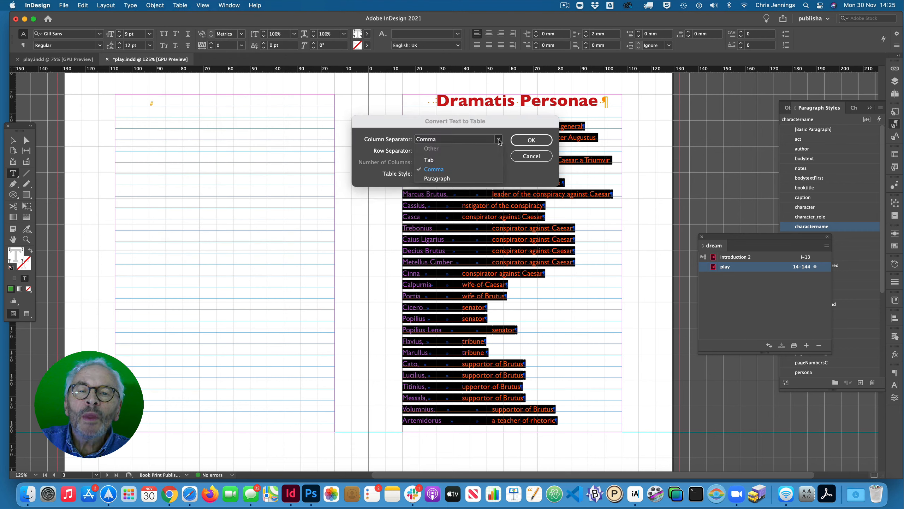
click(430, 160)
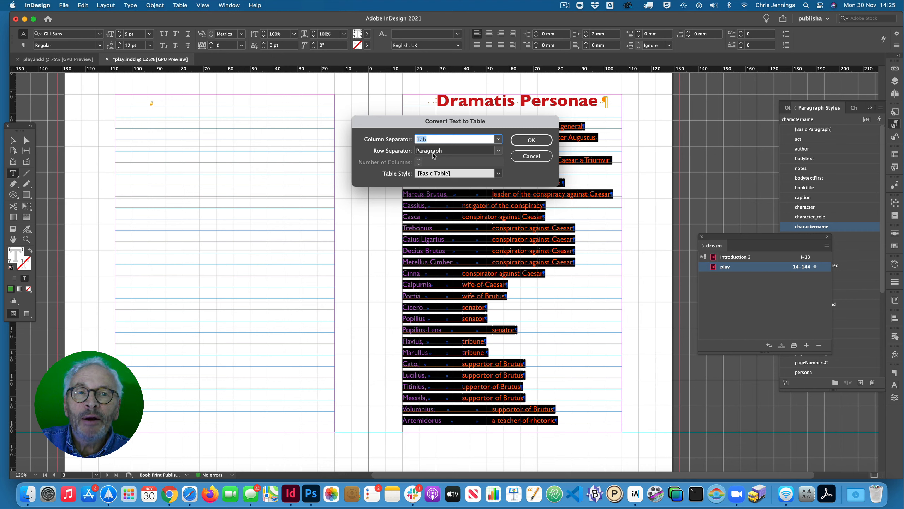
click(519, 141)
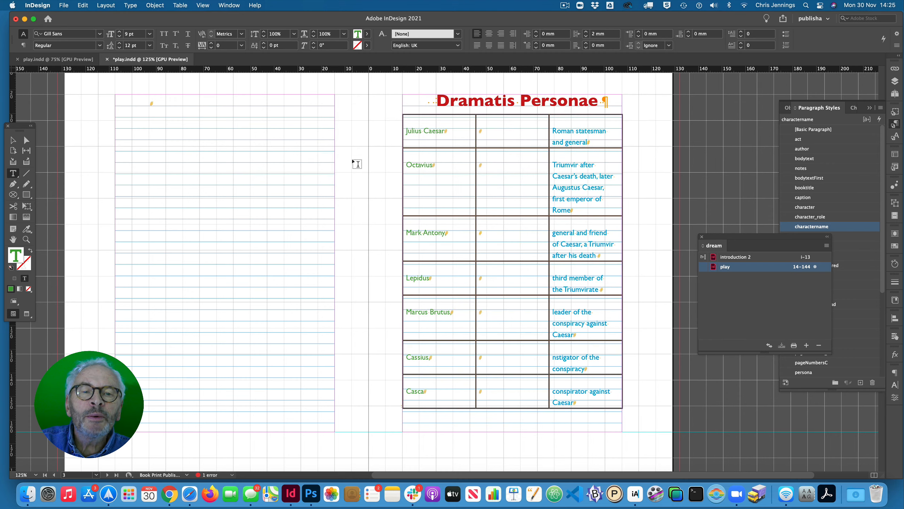
scroll(356, 163, down, 5)
scroll(357, 163, down, 11)
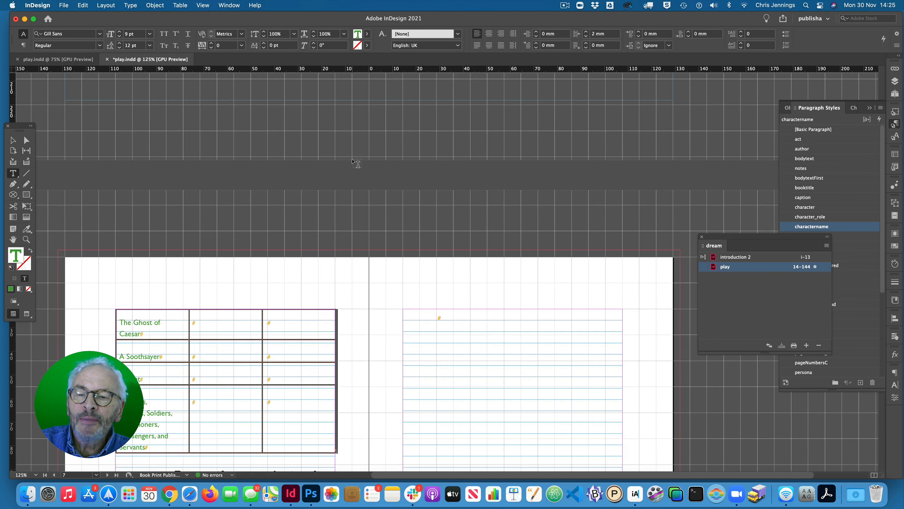
scroll(357, 163, up, 20)
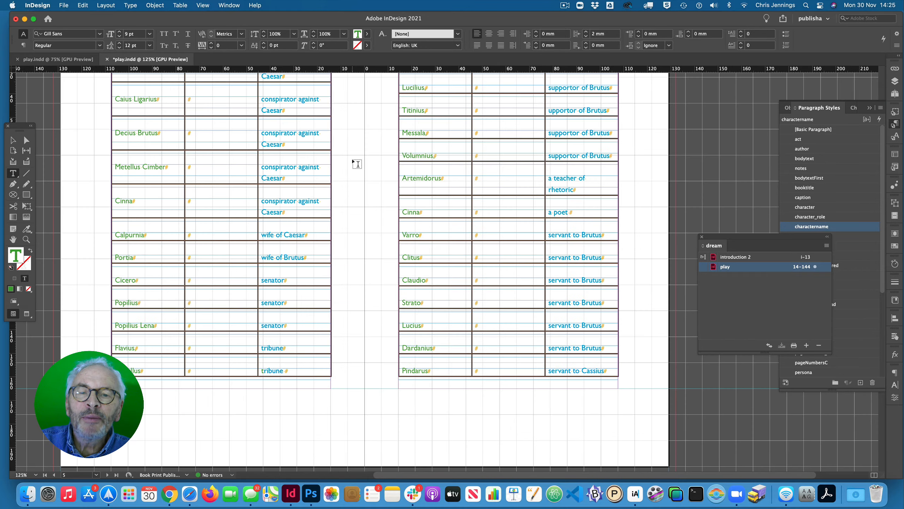
scroll(357, 163, up, 20)
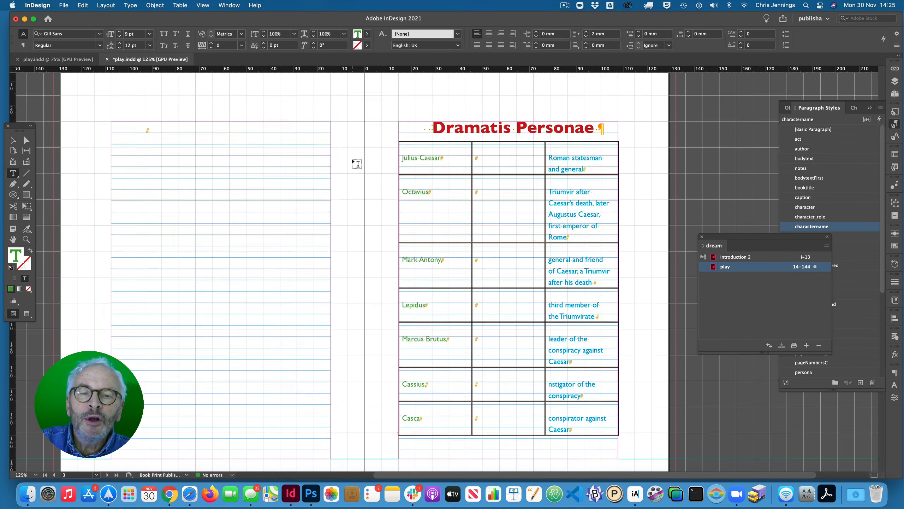
scroll(357, 163, down, 4)
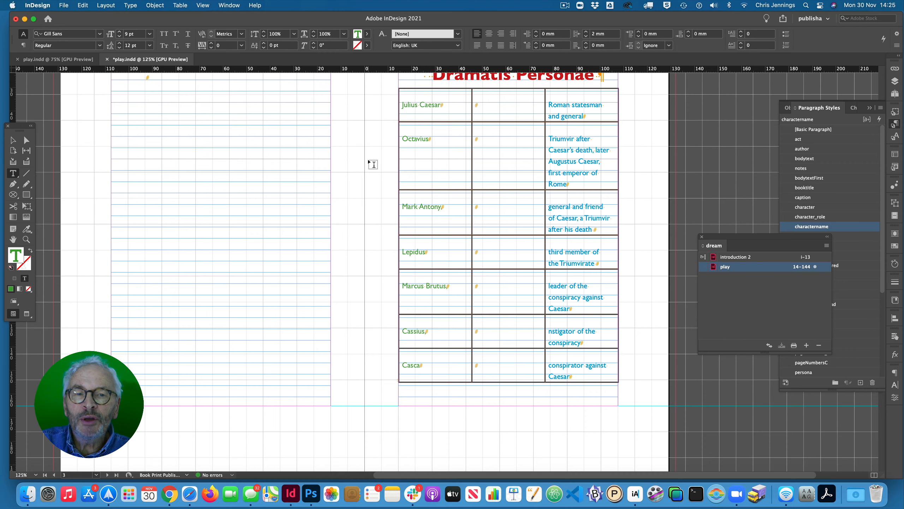
- Narrow the empty middle column of the character table to about 9.4 mm
scroll(373, 165, up, 3)
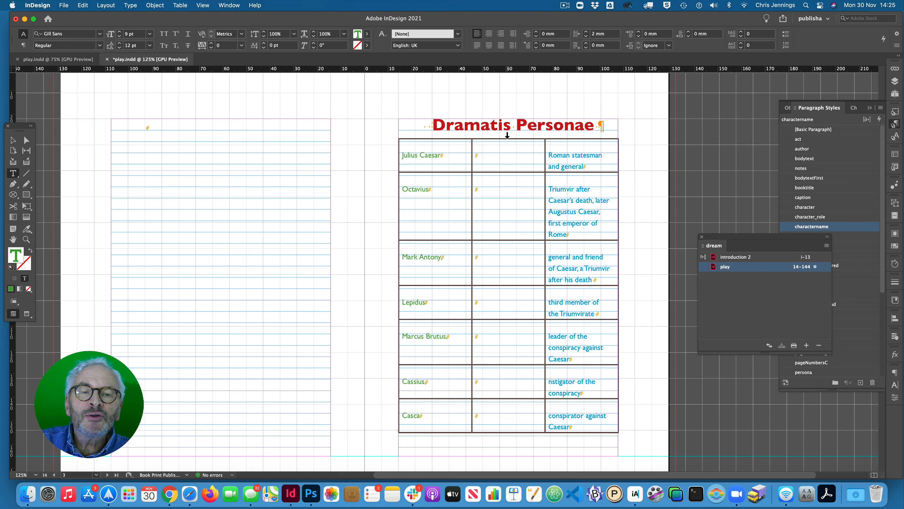
click(507, 136)
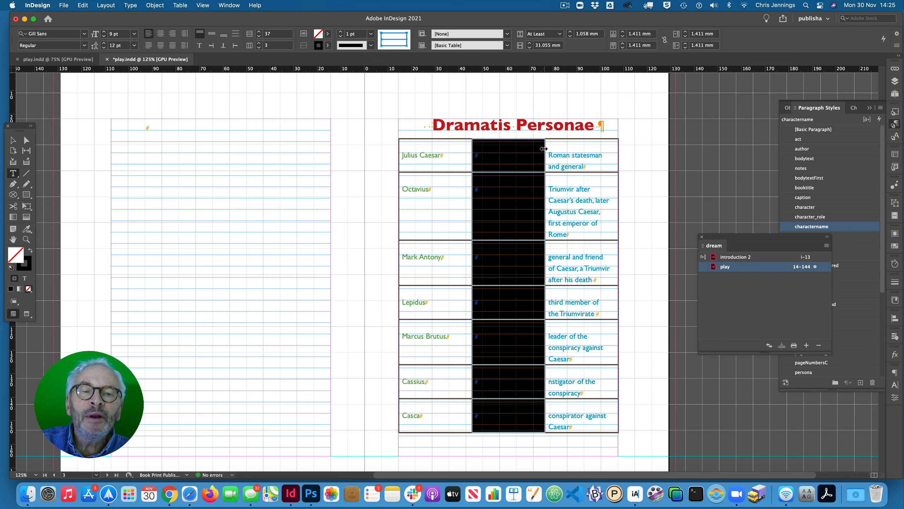
drag(543, 149, 494, 151)
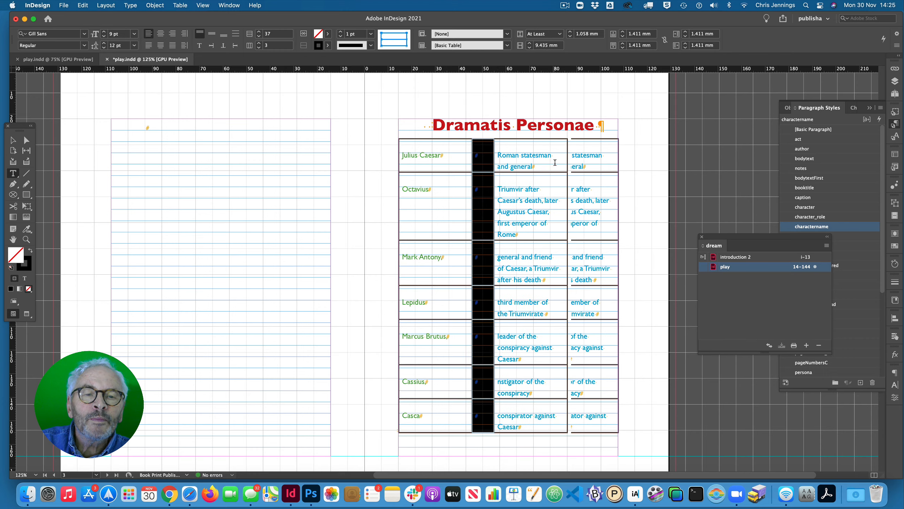
- Widen the description column until the table reaches the outer edge of the text frame
scroll(554, 163, down, 15)
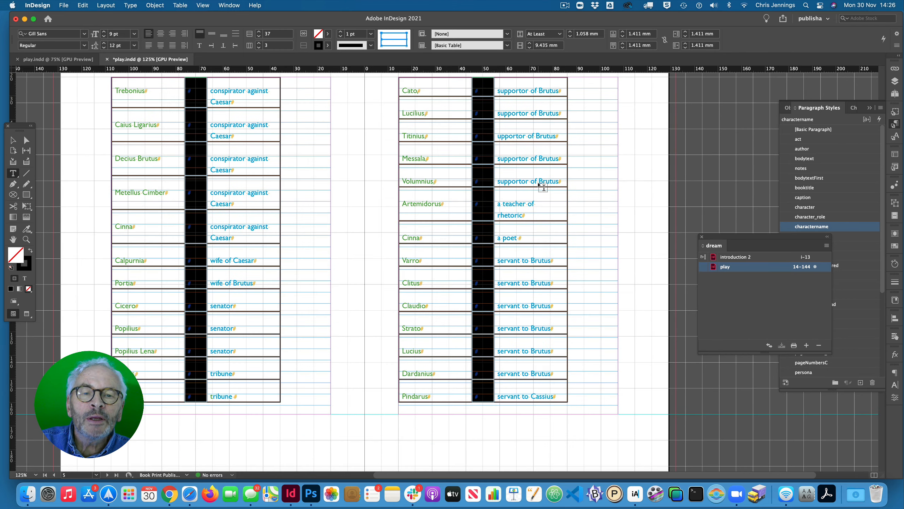
scroll(542, 186, up, 15)
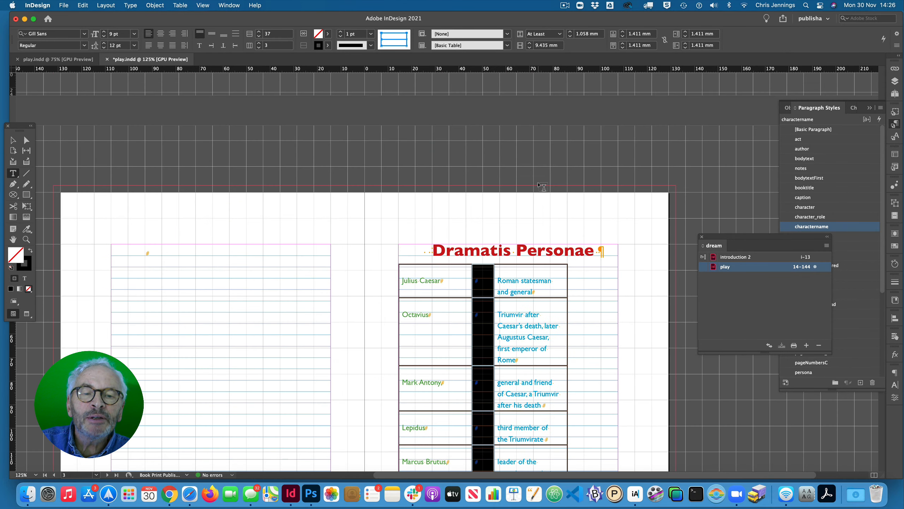
scroll(586, 242, down, 2)
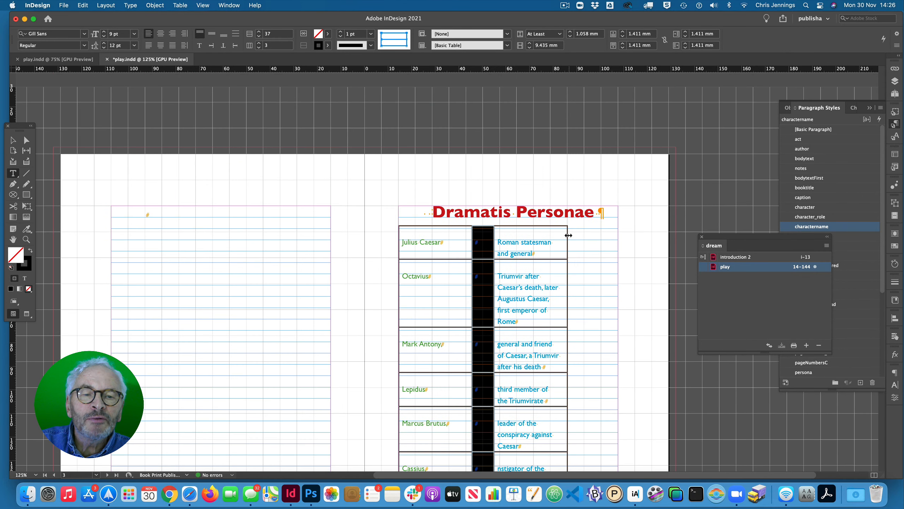
drag(569, 235, 616, 236)
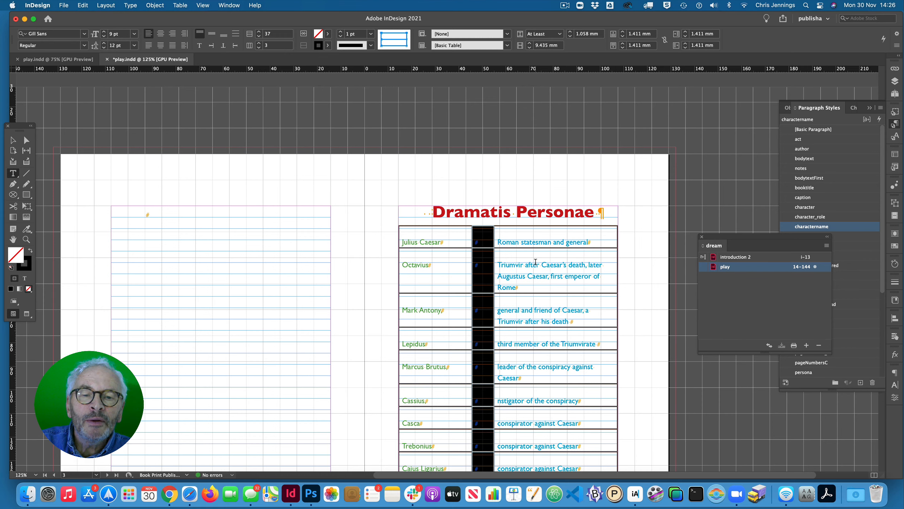
- Narrow the character names column slightly so that it just fits the longest single-line name, and review the table across its pages
scroll(536, 262, down, 1)
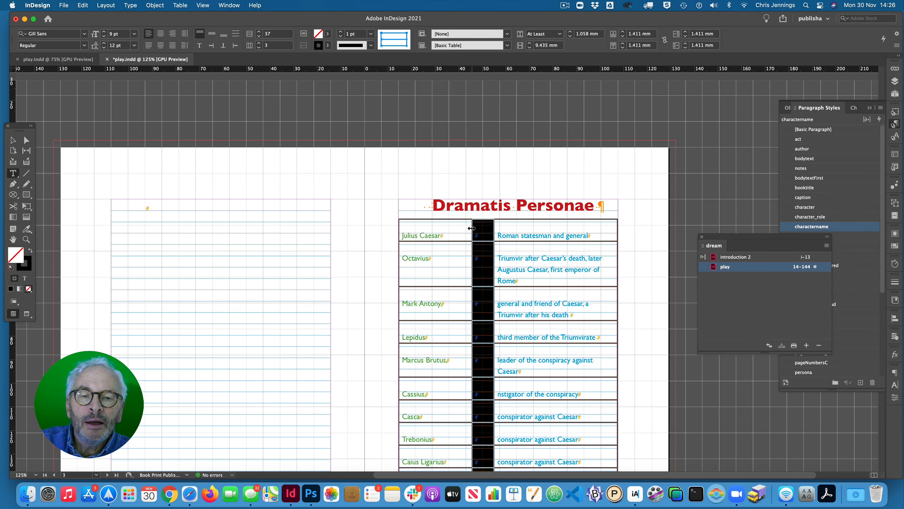
drag(471, 228, 460, 228)
scroll(450, 230, down, 10)
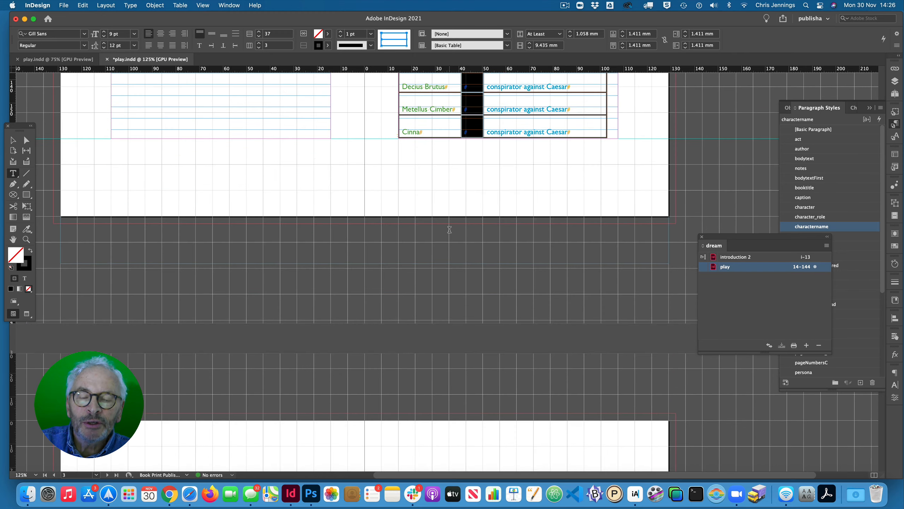
scroll(450, 229, down, 15)
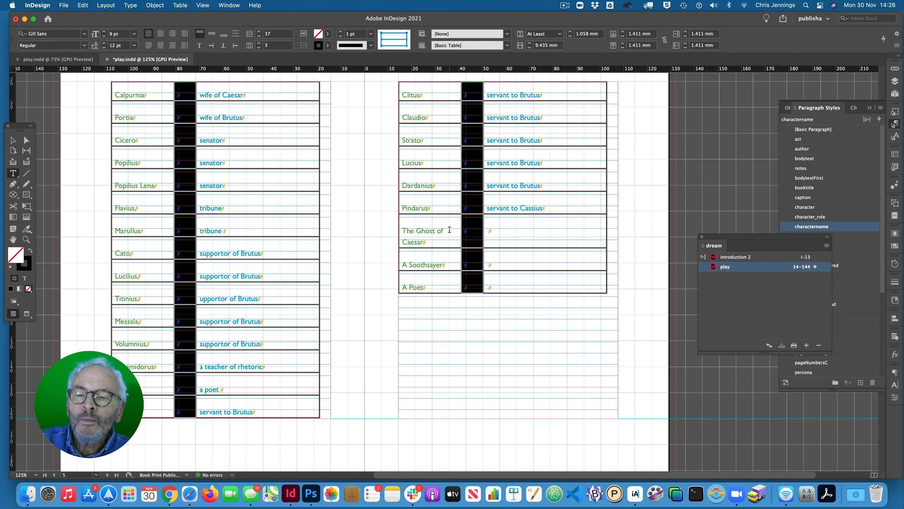
scroll(450, 230, up, 20)
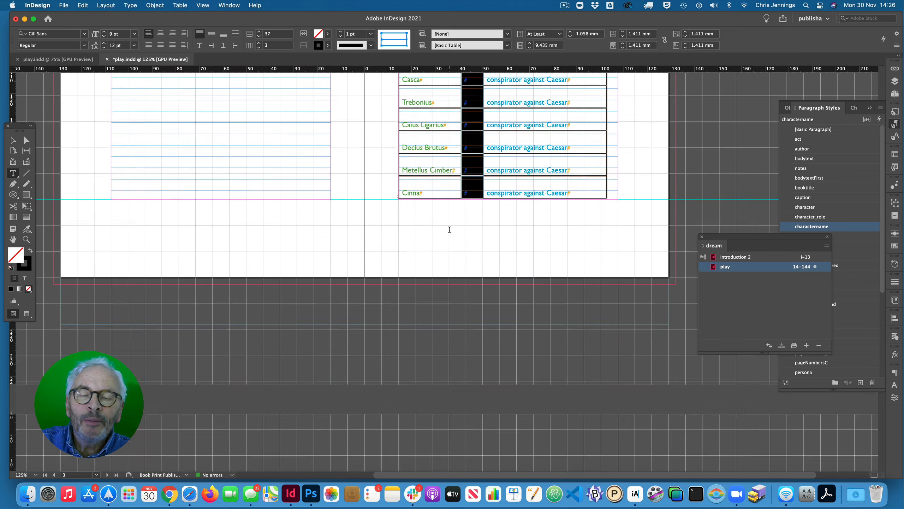
scroll(449, 230, down, 5)
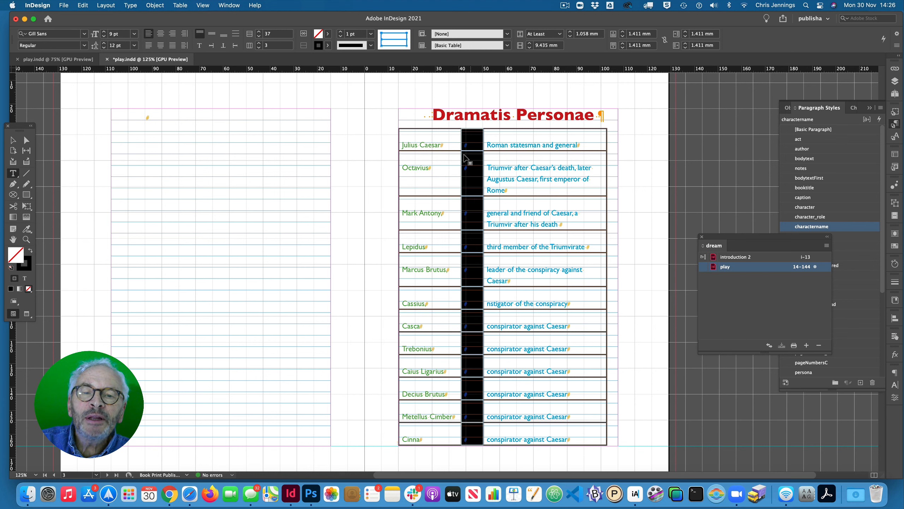
click(425, 147)
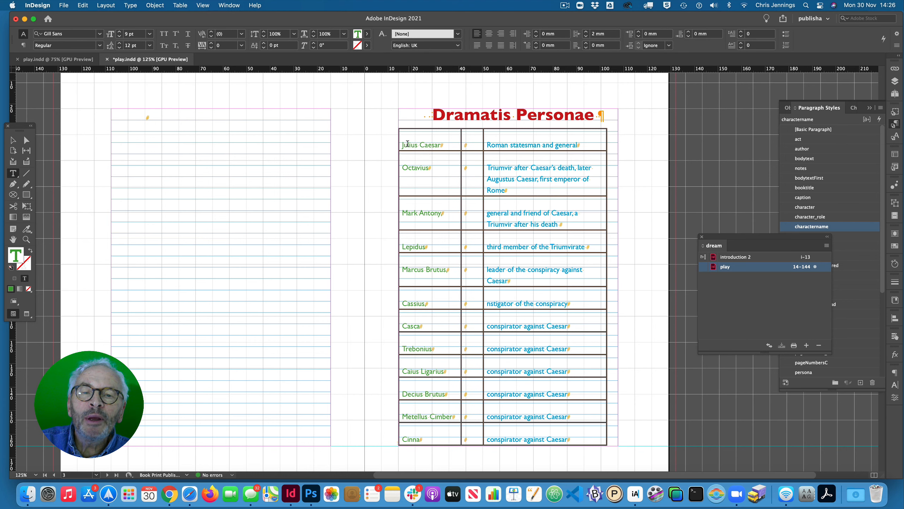
drag(403, 144, 450, 153)
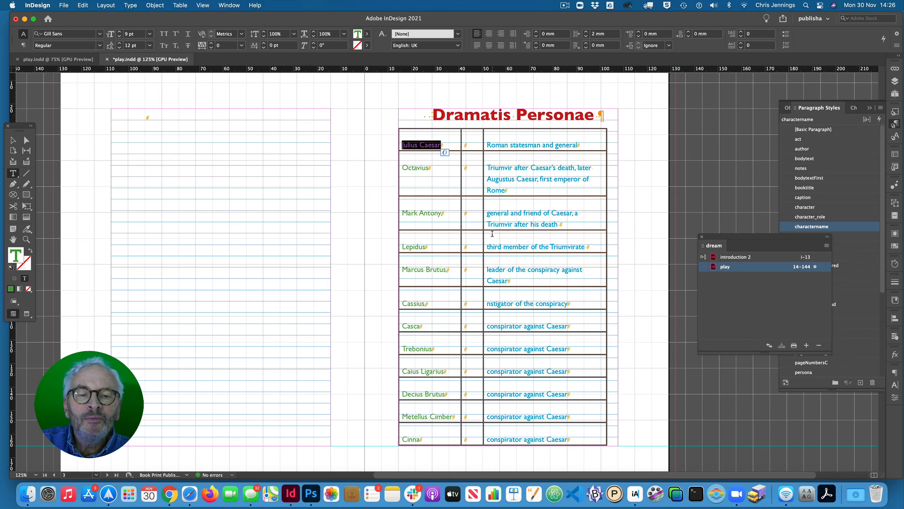
- Add the missing initial "i" to Cassius's description so it reads "instigator of the conspiracy"
scroll(492, 234, down, 3)
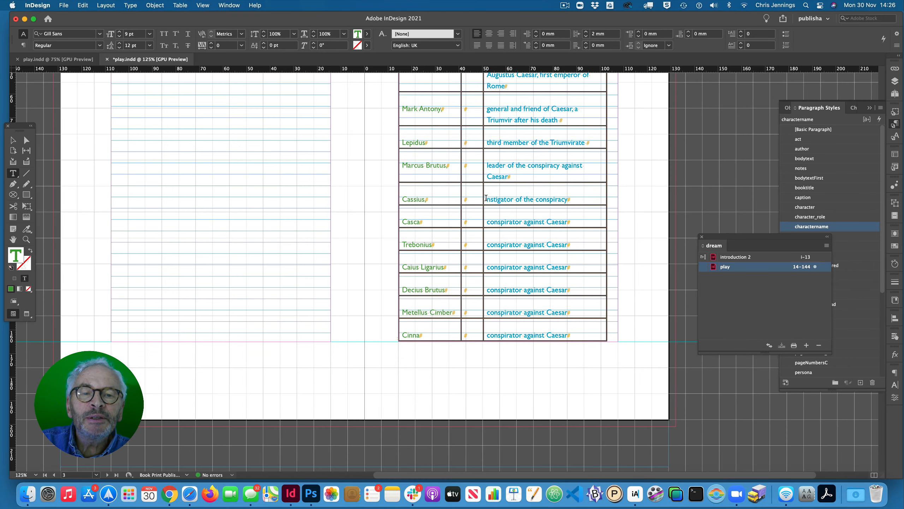
scroll(500, 201, up, 1)
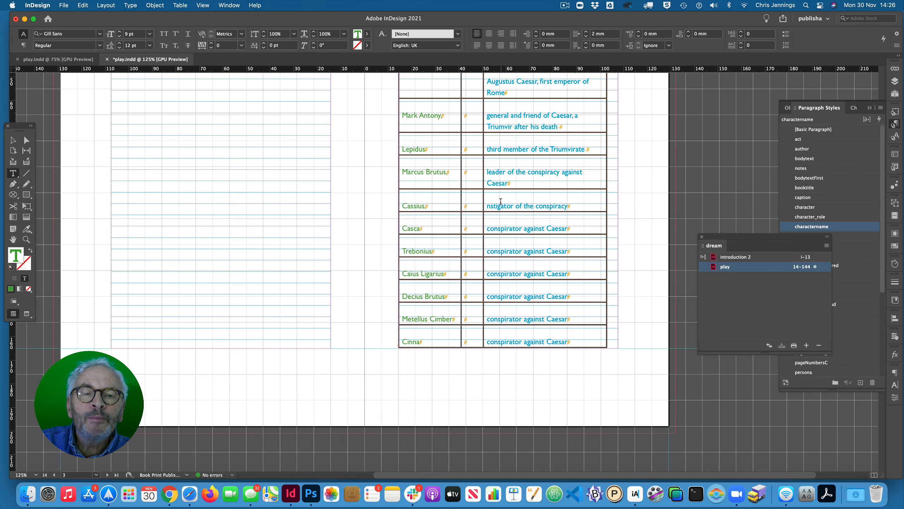
click(487, 206)
text(I)
click(488, 207)
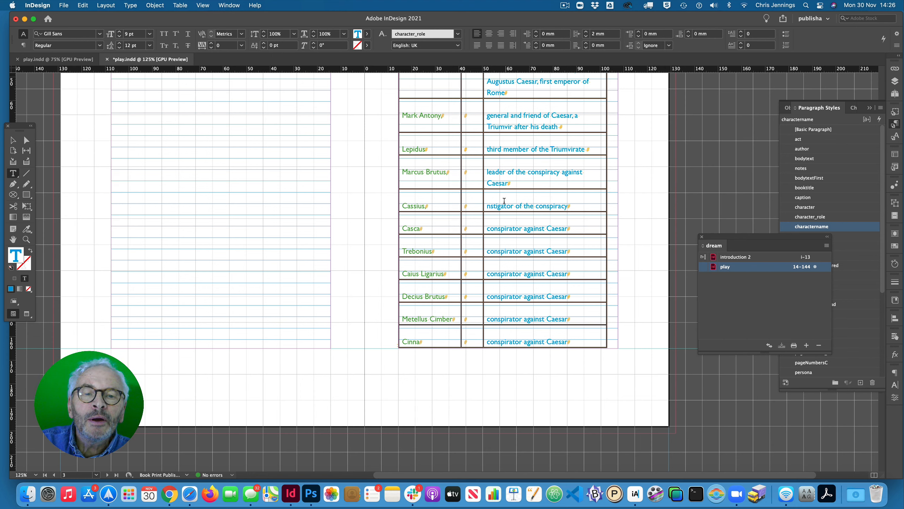
text(i)
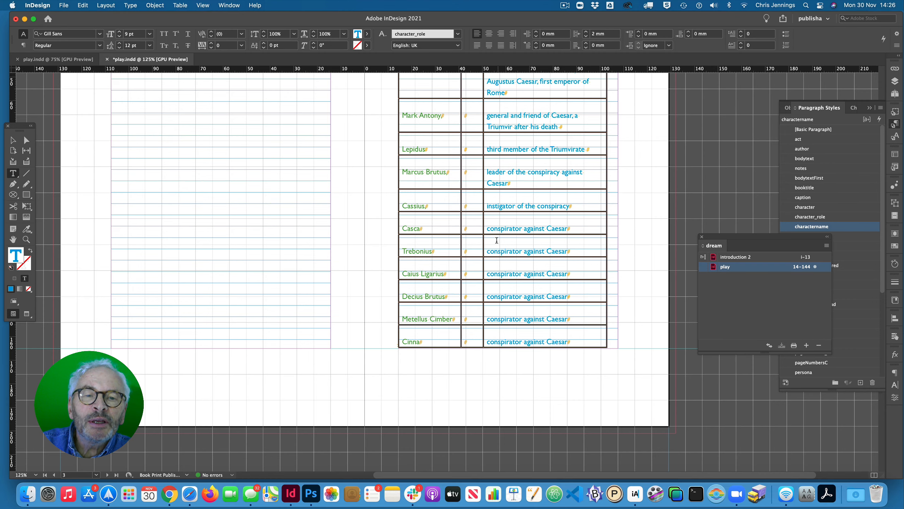
scroll(502, 245, up, 2)
scroll(504, 247, down, 7)
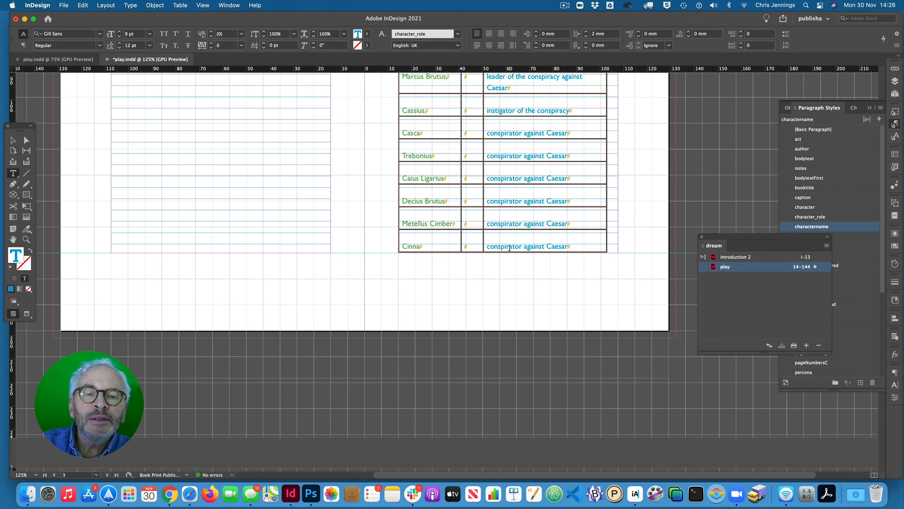
scroll(505, 244, up, 5)
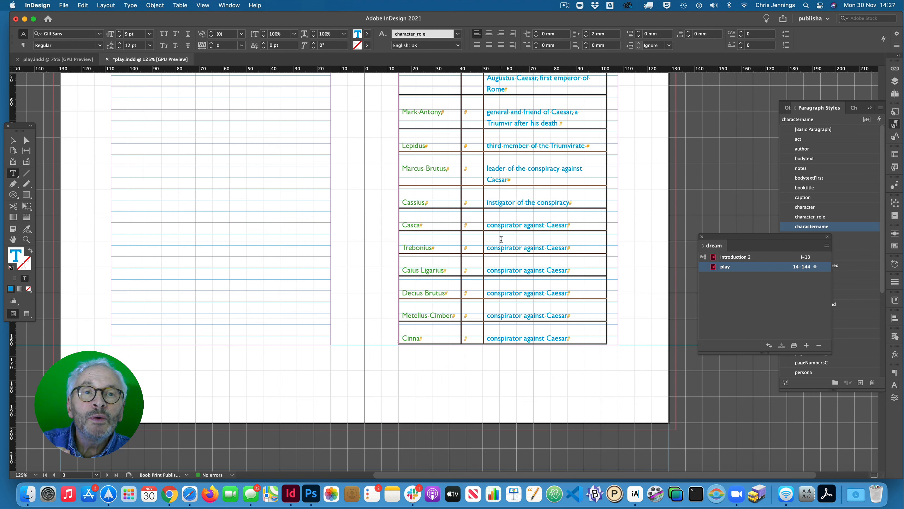
click(472, 223)
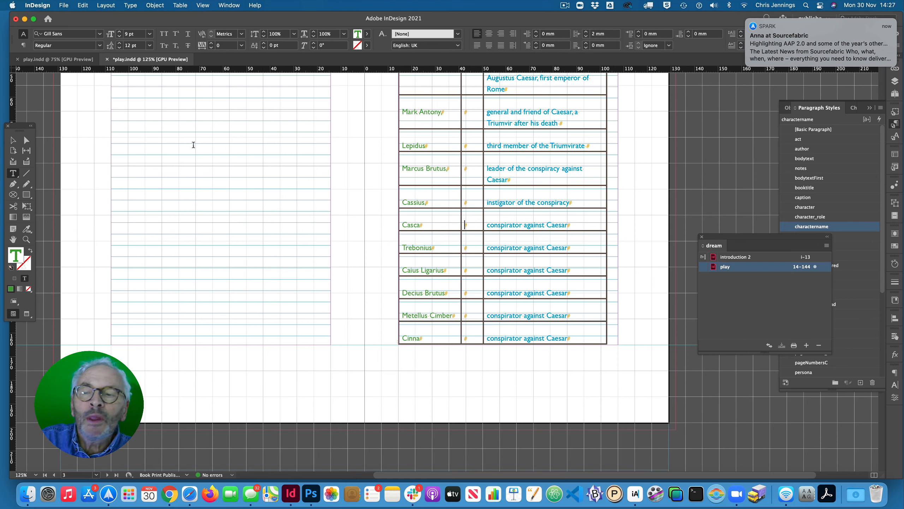
click(12, 140)
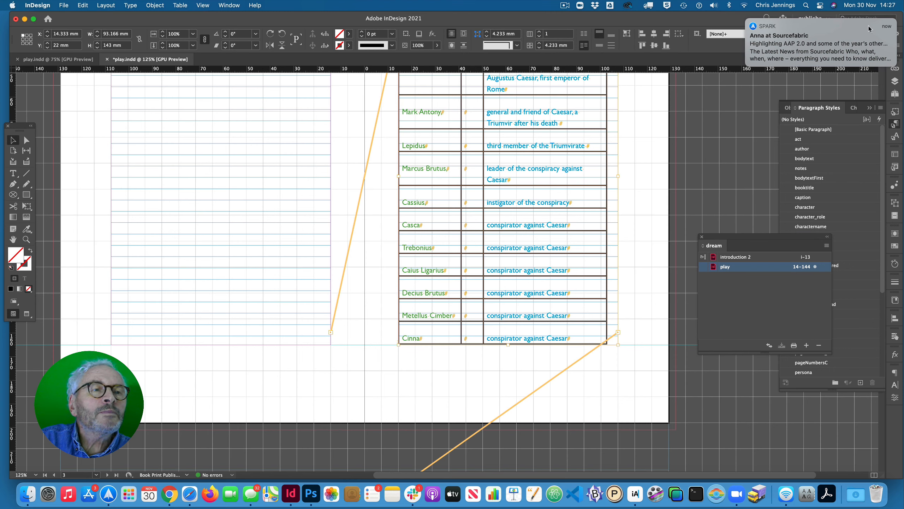
click(747, 20)
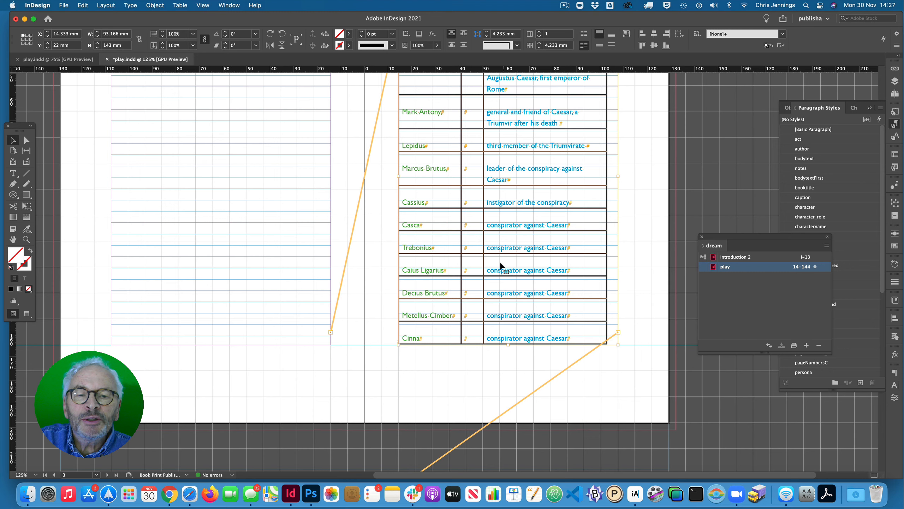
- Merge the six empty middle-column cells from the Casca row to the Cinna row into one cell
click(473, 218)
drag(469, 219, 474, 331)
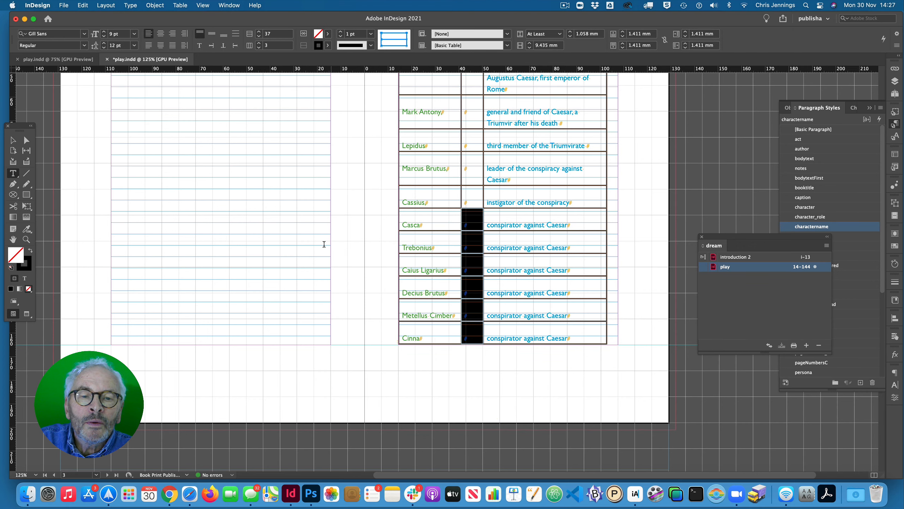
scroll(324, 244, down, 10)
scroll(322, 244, up, 3)
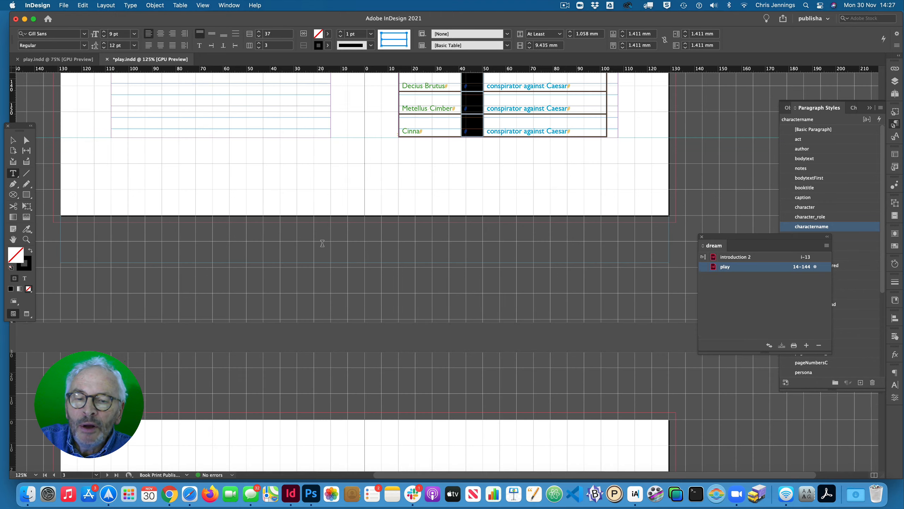
scroll(322, 243, up, 5)
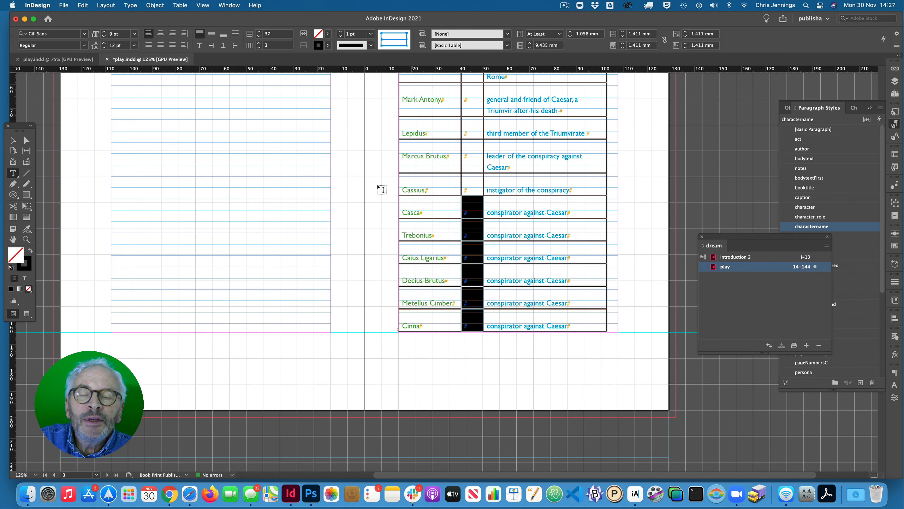
click(180, 5)
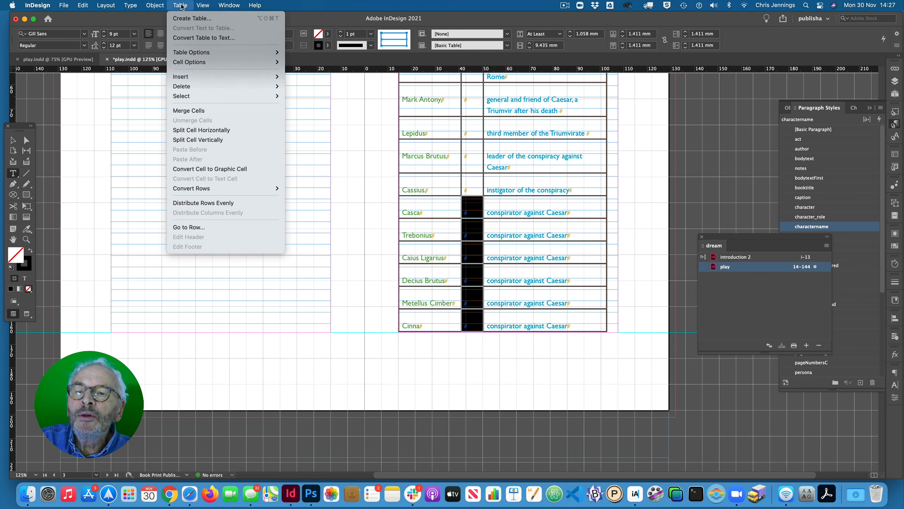
click(193, 107)
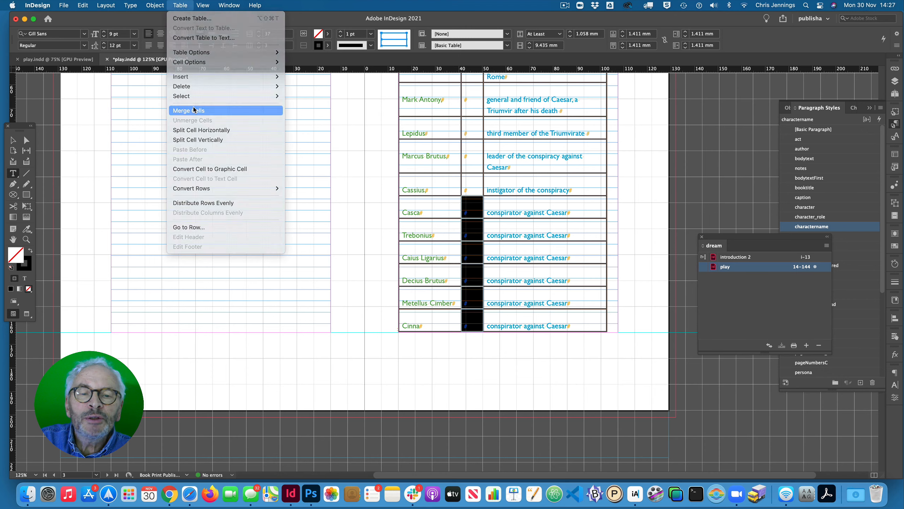
- Merge the six "conspirator against Caesar" description cells from the Casca row to the Cinna row into one cell
click(505, 210)
drag(487, 211, 501, 317)
click(534, 213)
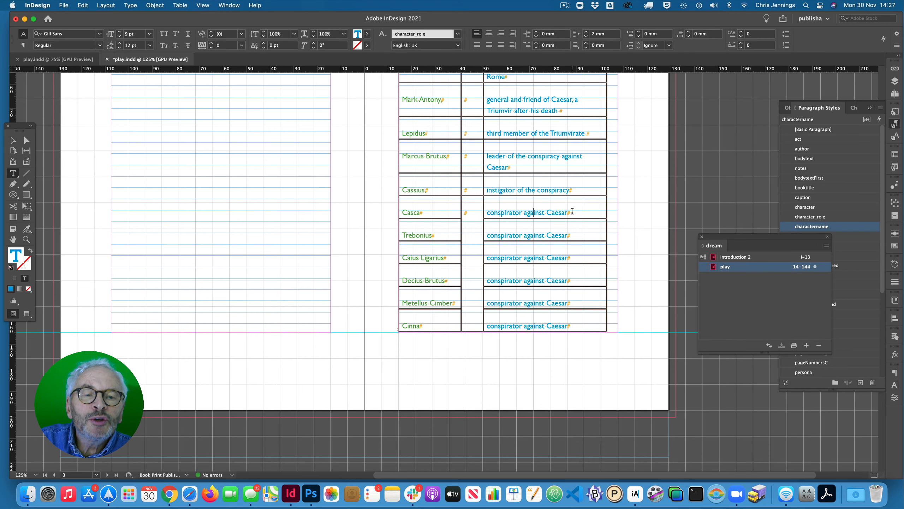
drag(572, 210, 488, 213)
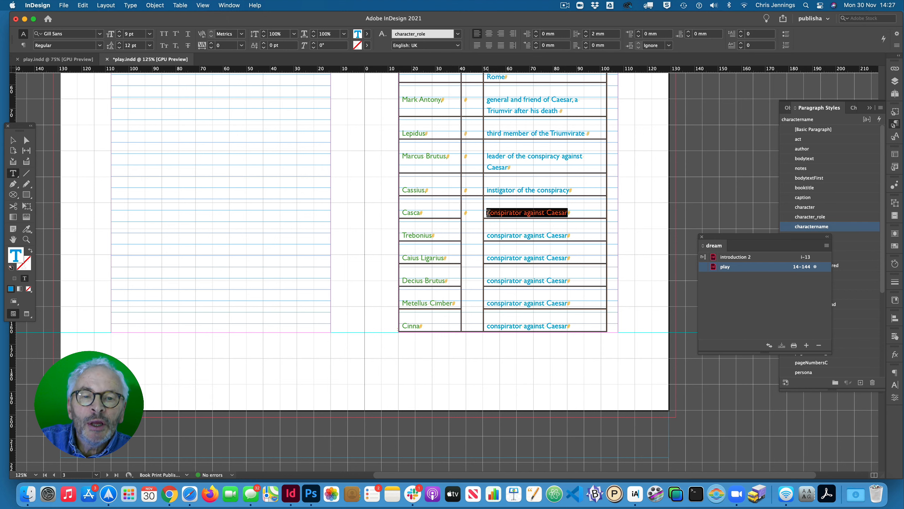
click(488, 210)
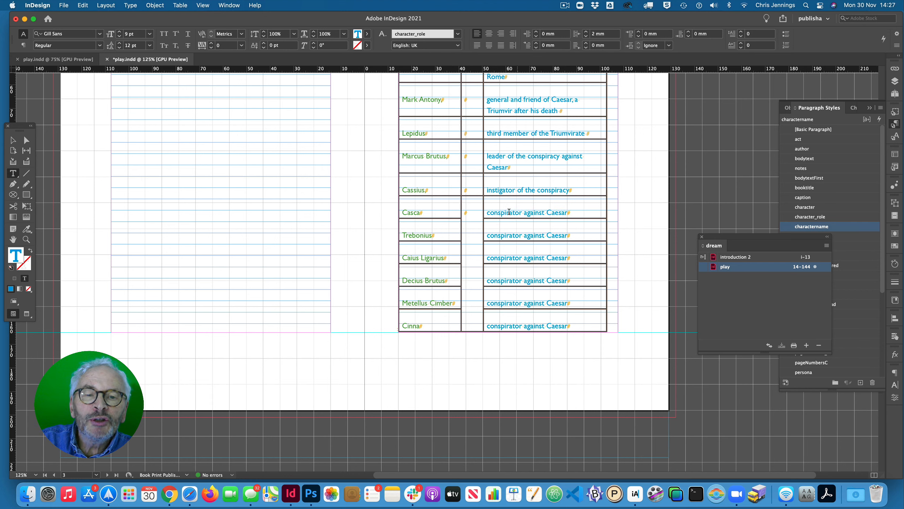
drag(488, 209, 493, 316)
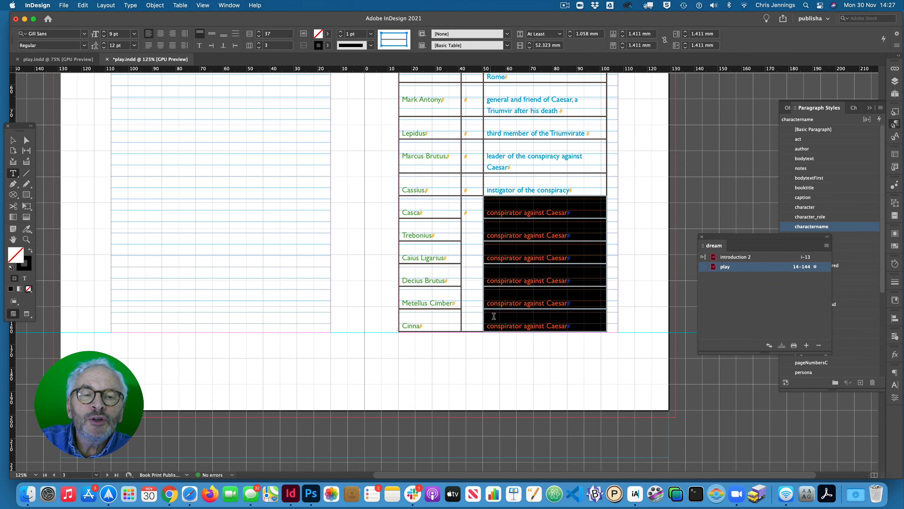
click(179, 6)
click(184, 110)
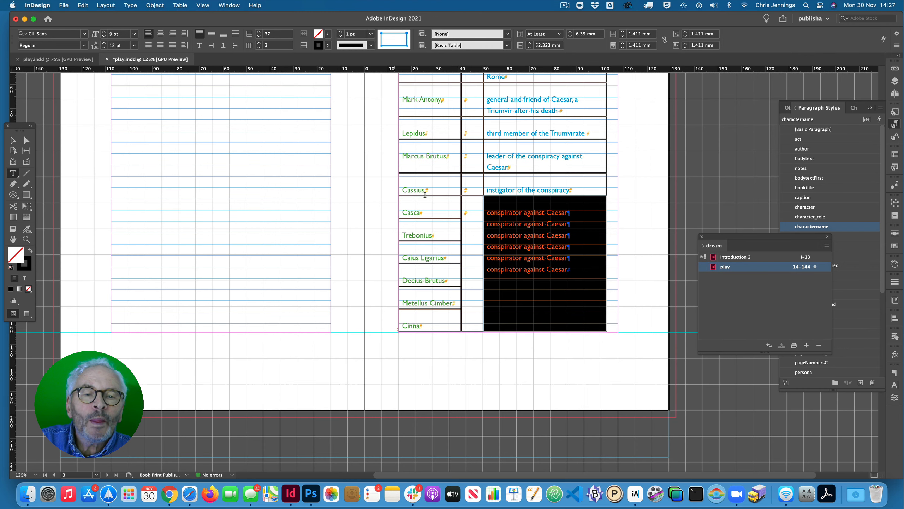
- Delete the five repeated "conspirator against Caesar" lines in the merged description cell so that only one remains
click(533, 214)
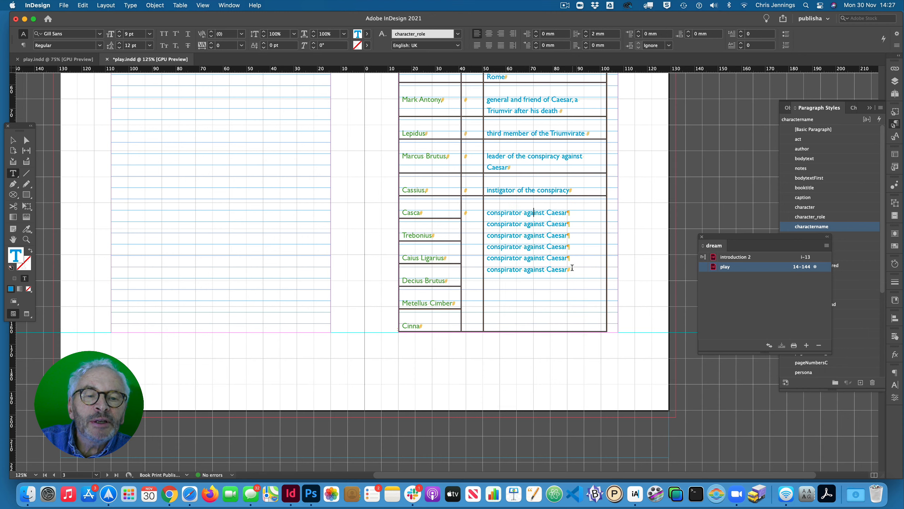
drag(572, 267, 488, 227)
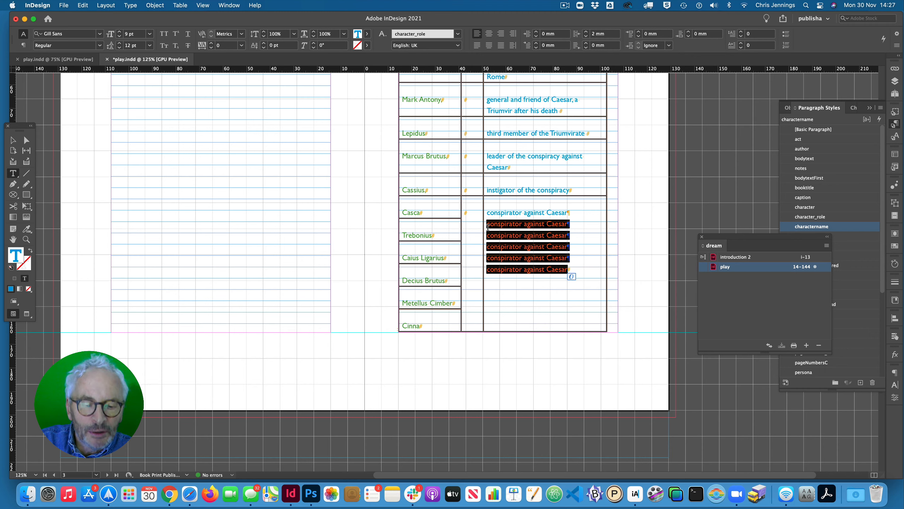
key(BackSpace)
key(BackSpace)
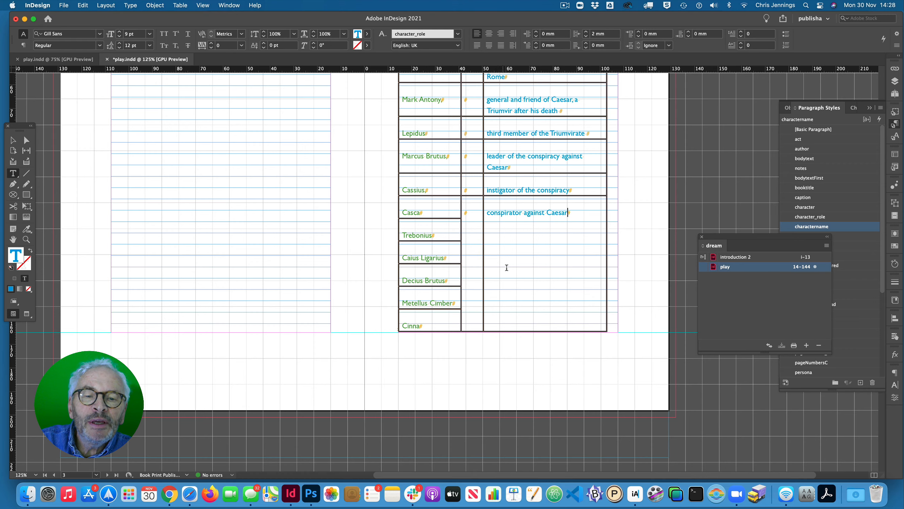
- Set the vertical justification of the whole description column's cells to Align Centre
scroll(502, 259, up, 5)
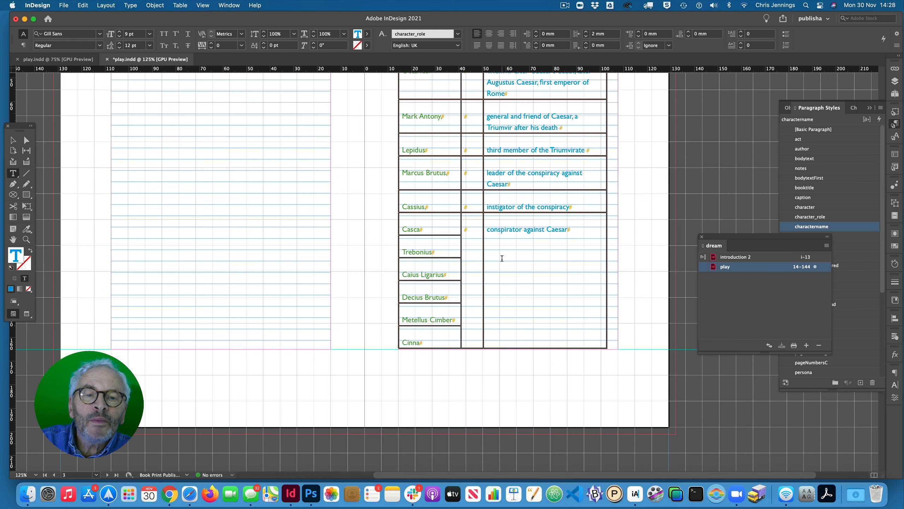
click(522, 205)
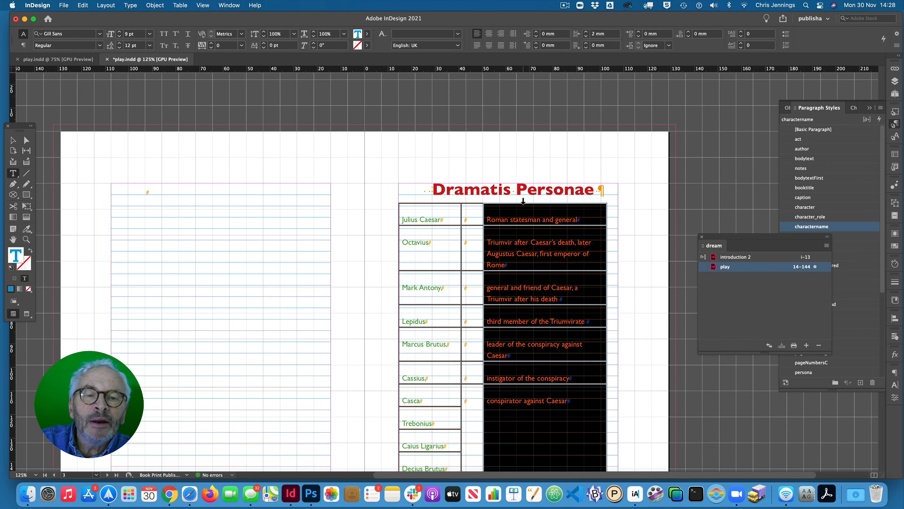
scroll(522, 212, down, 13)
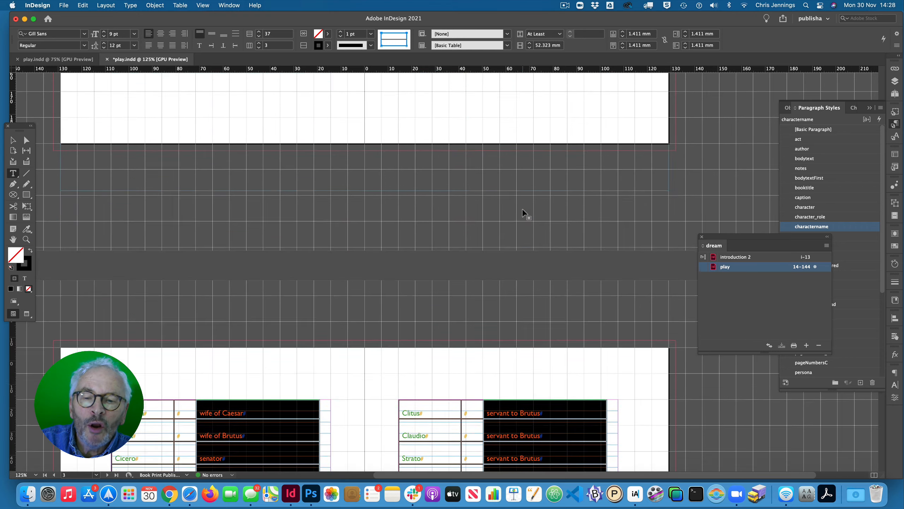
scroll(522, 212, up, 17)
scroll(523, 210, down, 3)
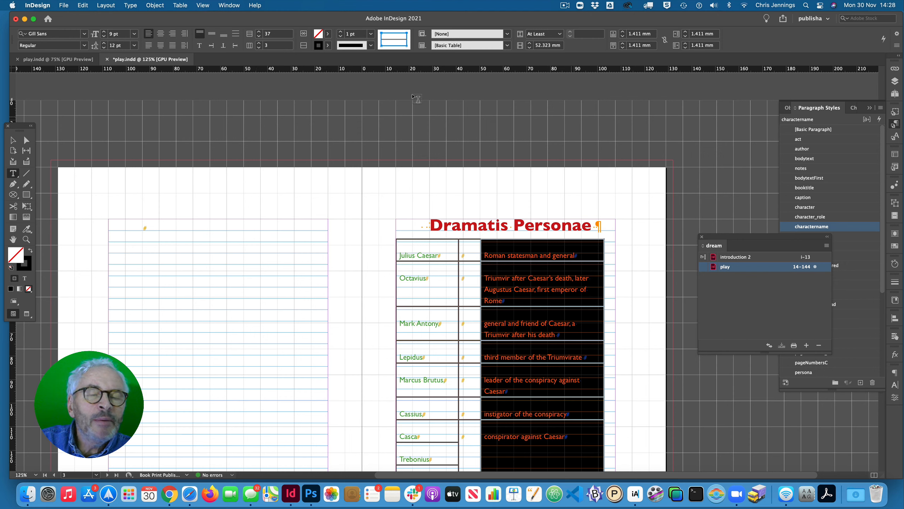
click(180, 6)
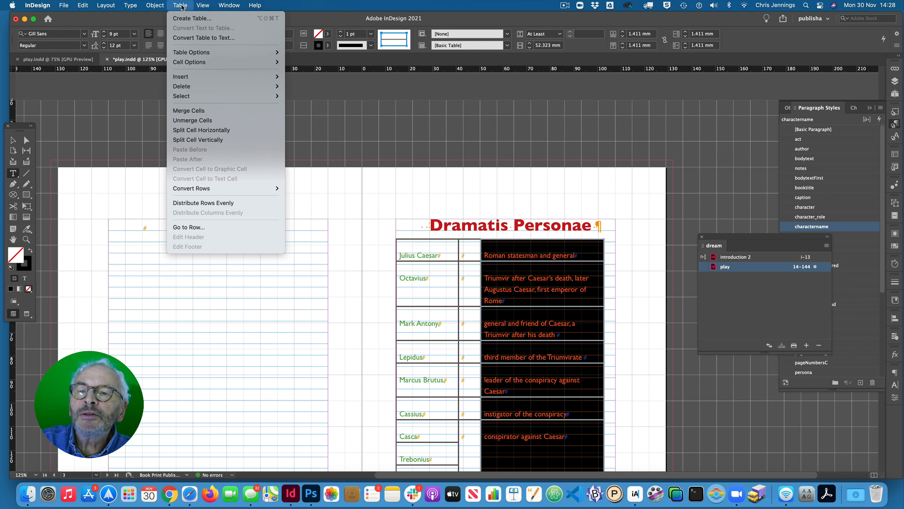
mouse_move(186, 63)
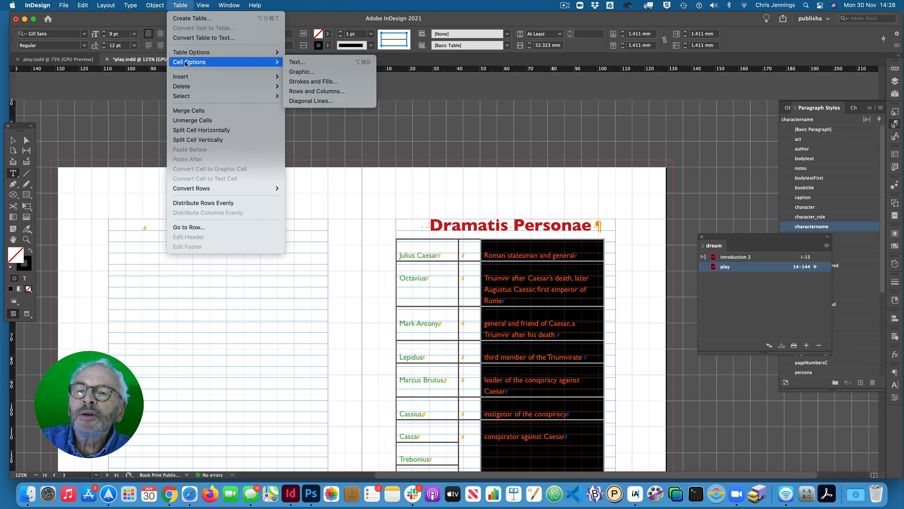
click(295, 63)
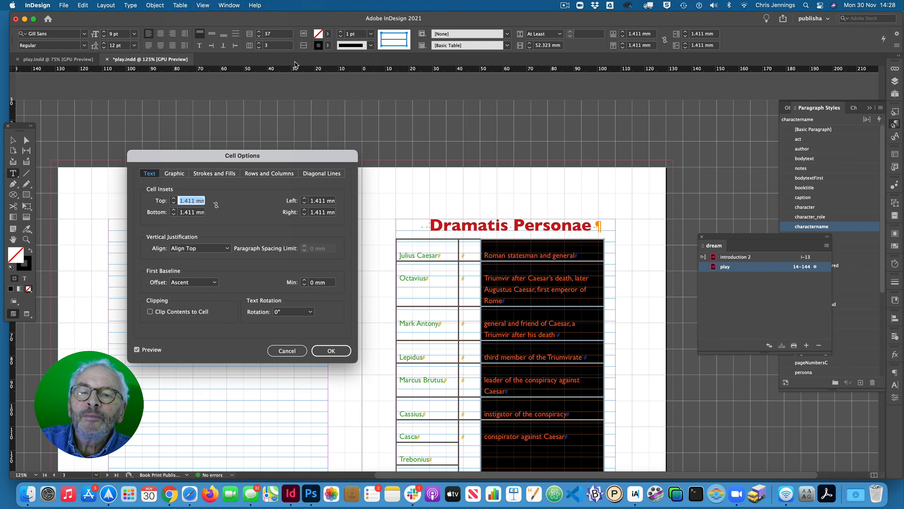
click(228, 248)
click(210, 268)
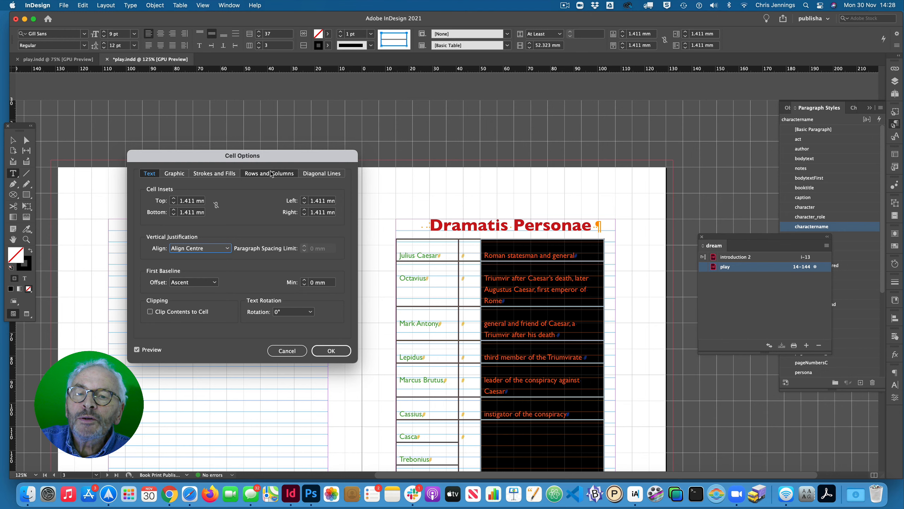
click(331, 352)
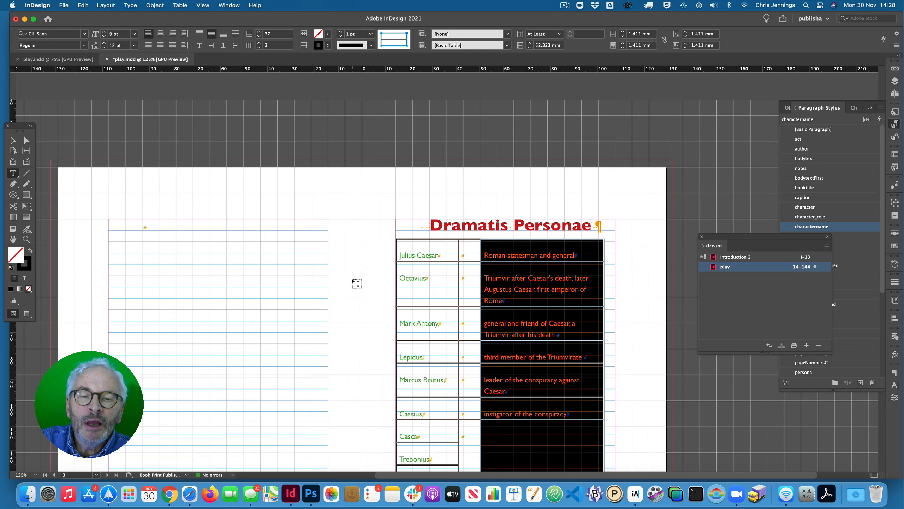
- Set the vertical justification of the character names column to Align Centre and review the graphic, stroke and row cell options
scroll(353, 283, down, 3)
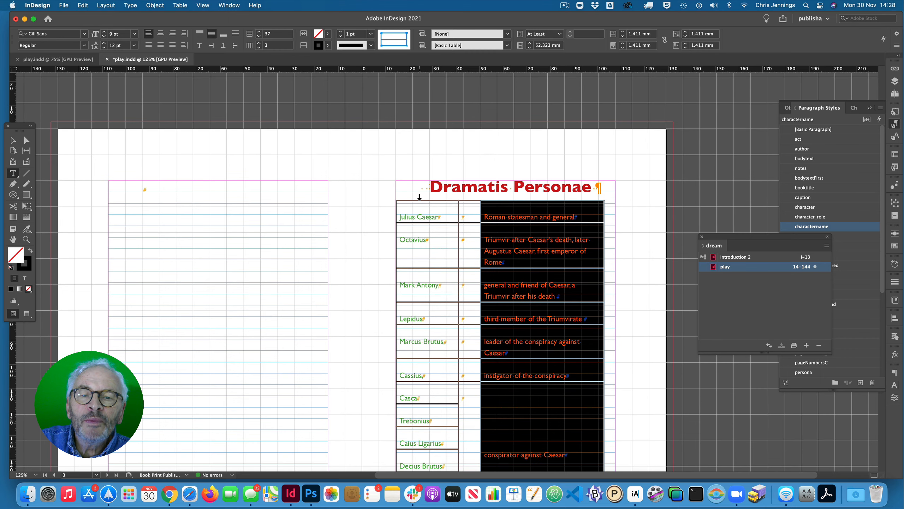
click(419, 196)
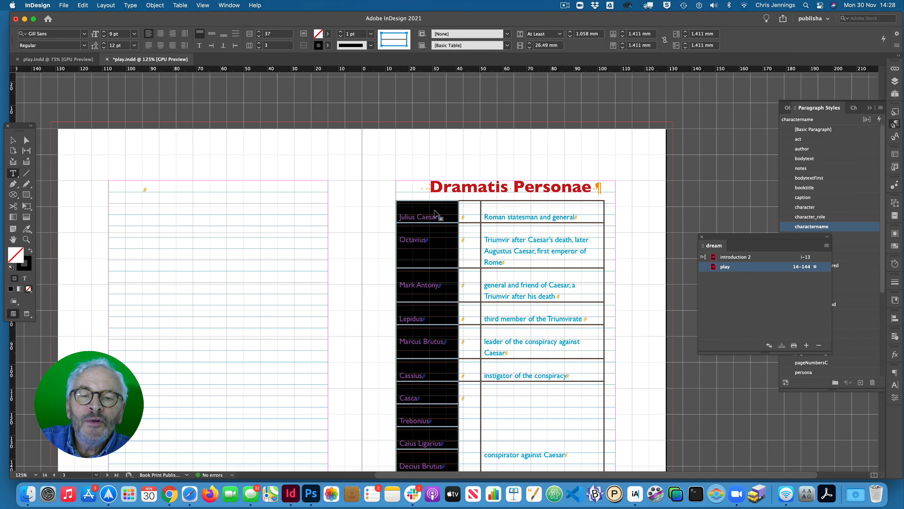
click(180, 6)
mouse_move(189, 62)
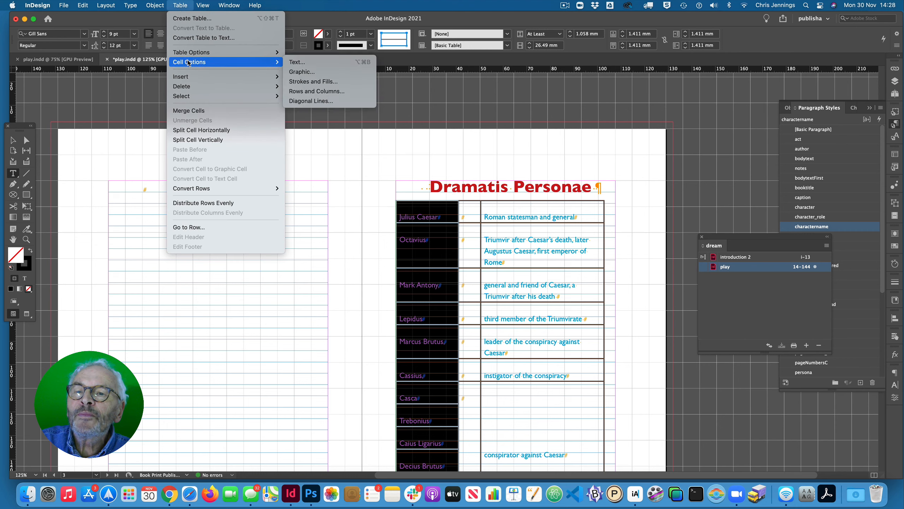
click(295, 62)
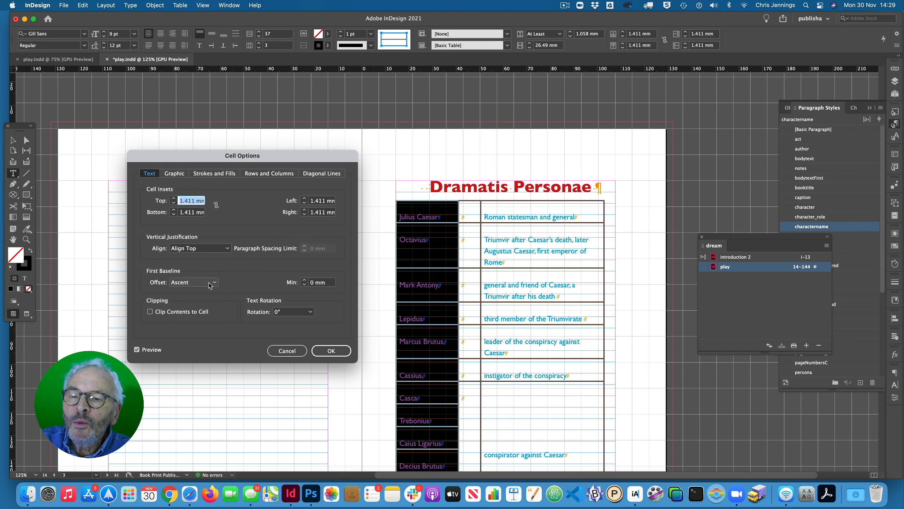
click(228, 248)
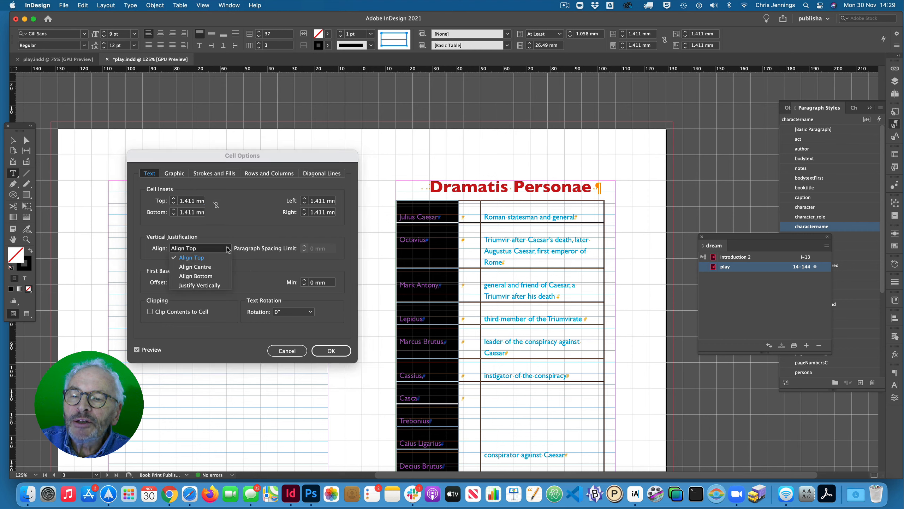
click(216, 266)
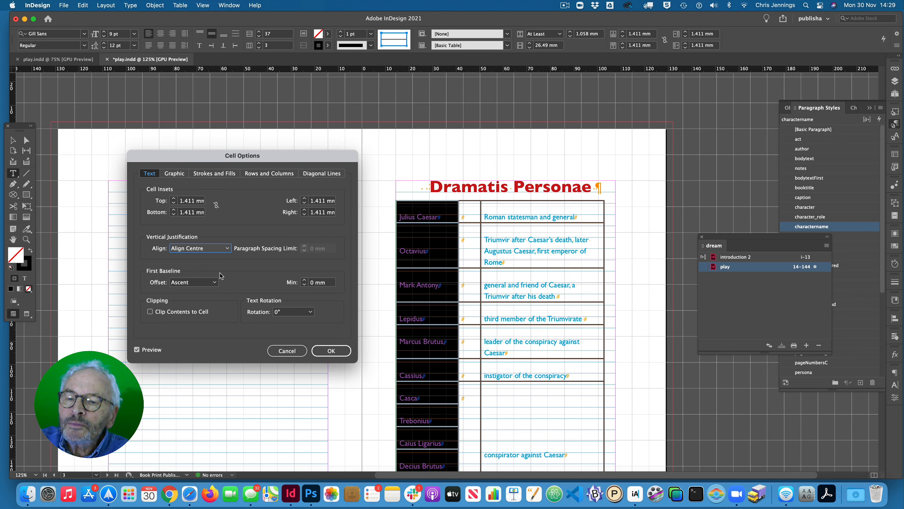
click(175, 173)
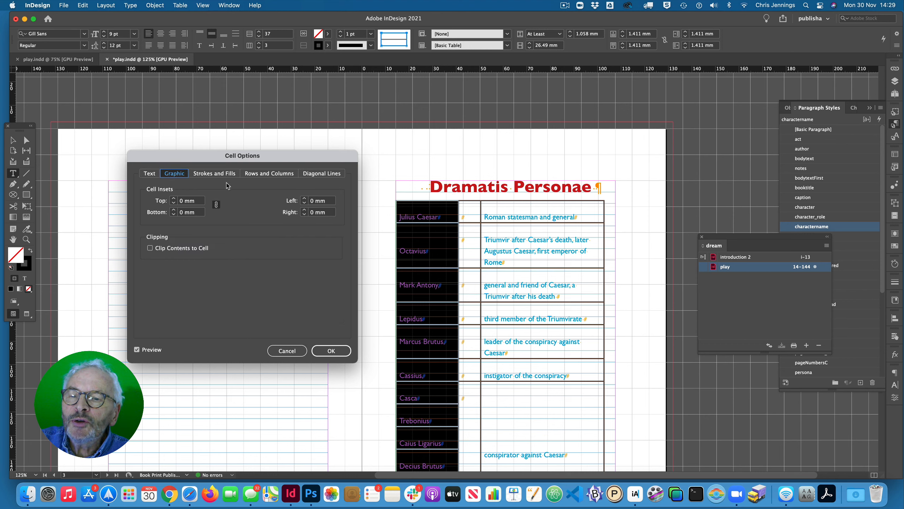
click(214, 173)
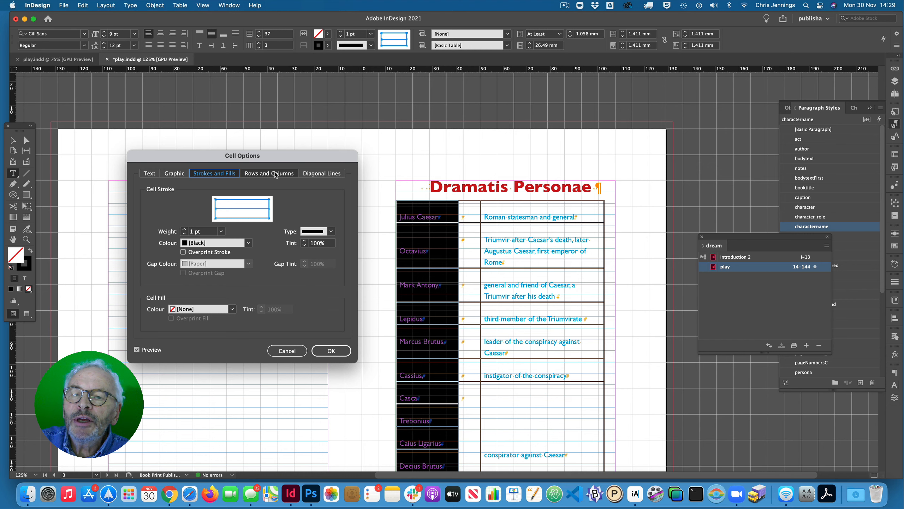
click(264, 174)
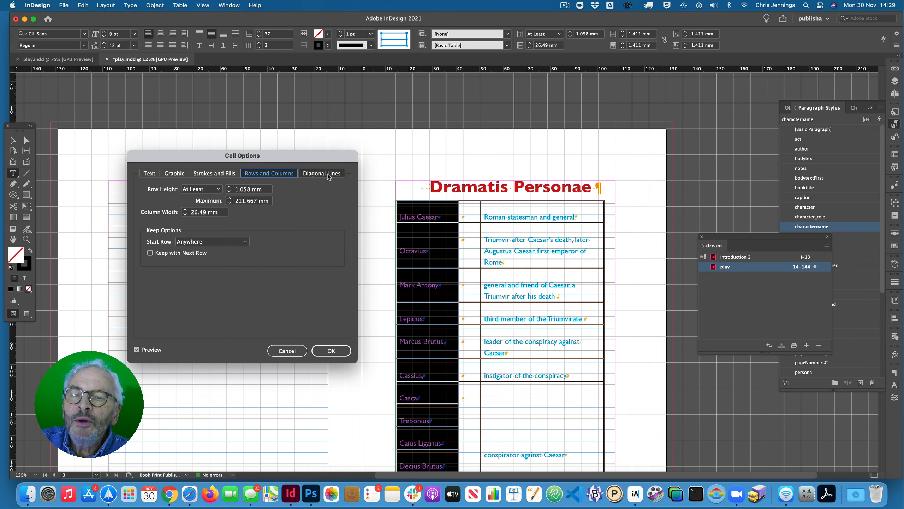
click(174, 173)
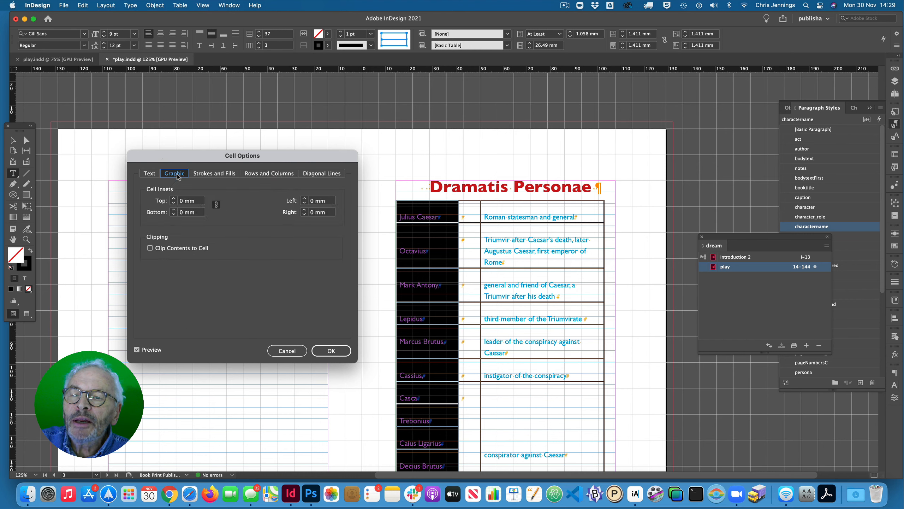
click(150, 174)
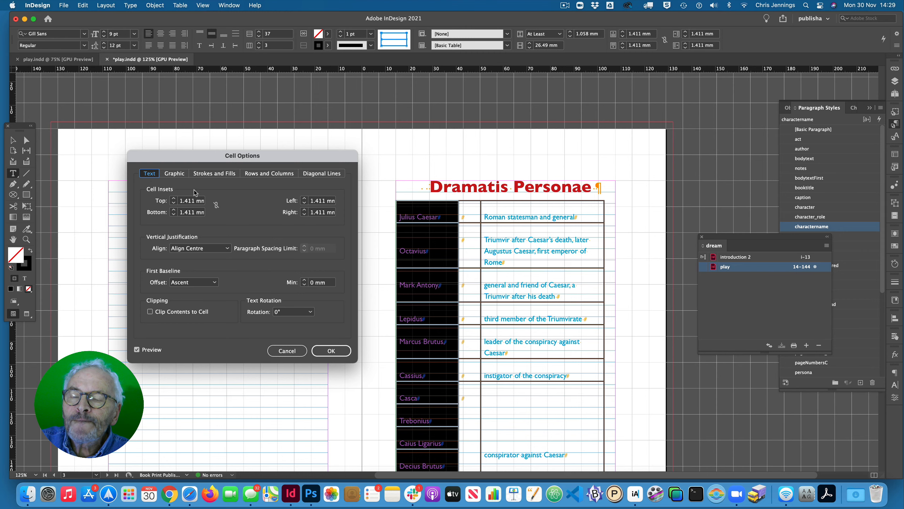
click(330, 350)
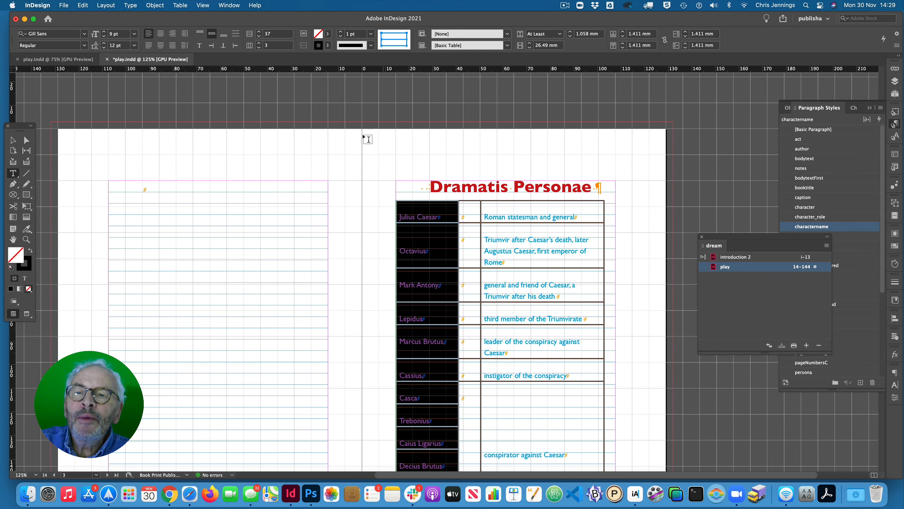
- Change the alignment of the charactername paragraph style to Right
click(896, 124)
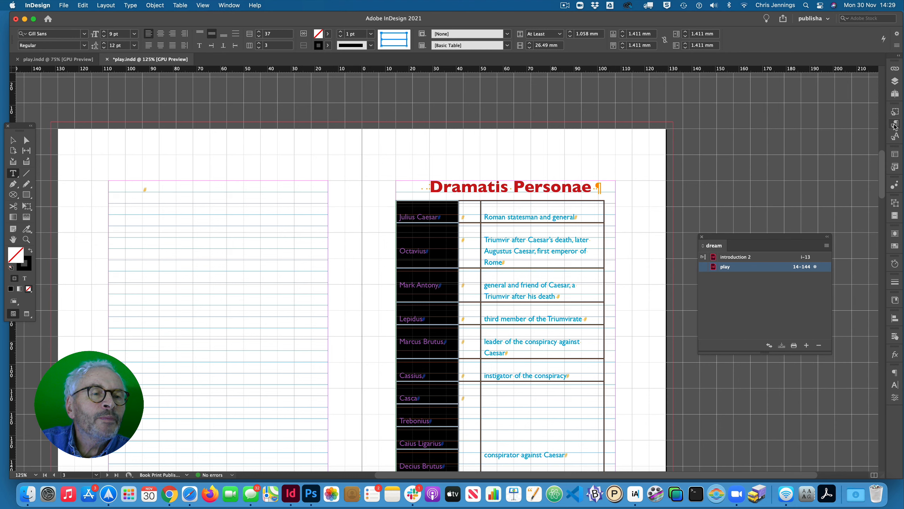
click(895, 125)
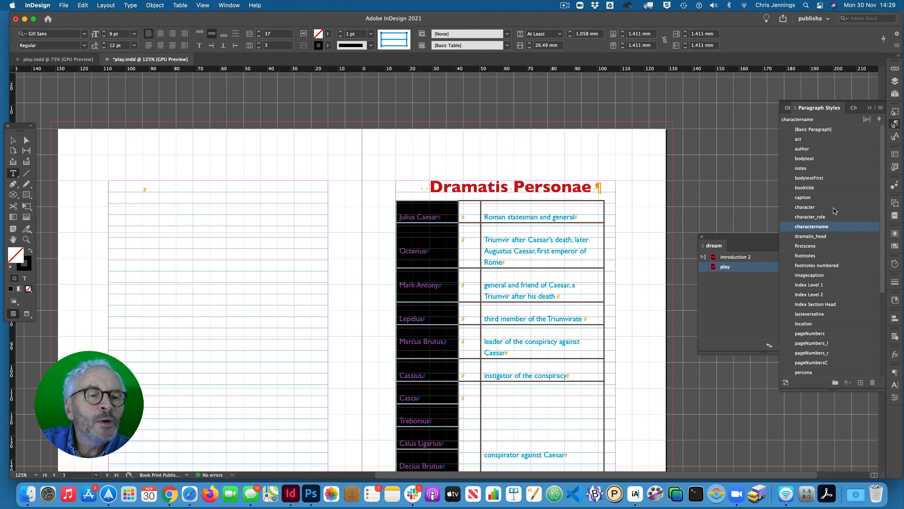
double_click(788, 226)
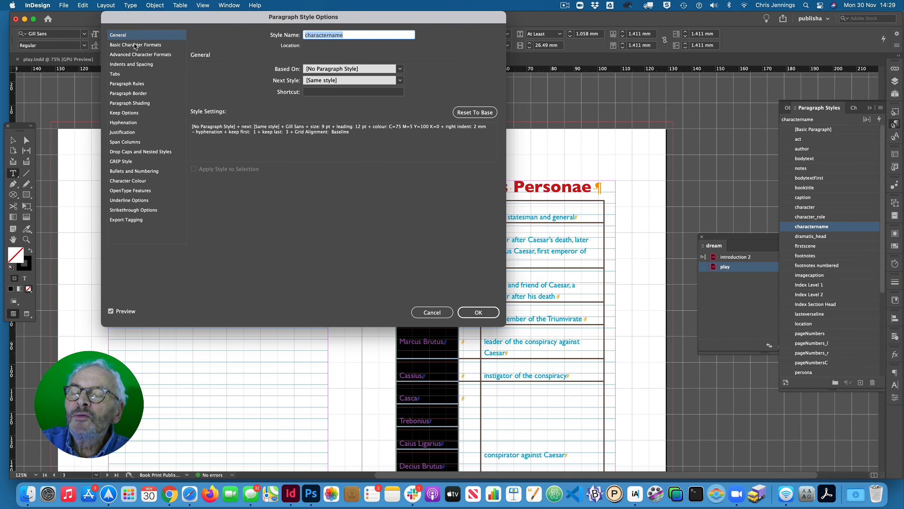
click(135, 65)
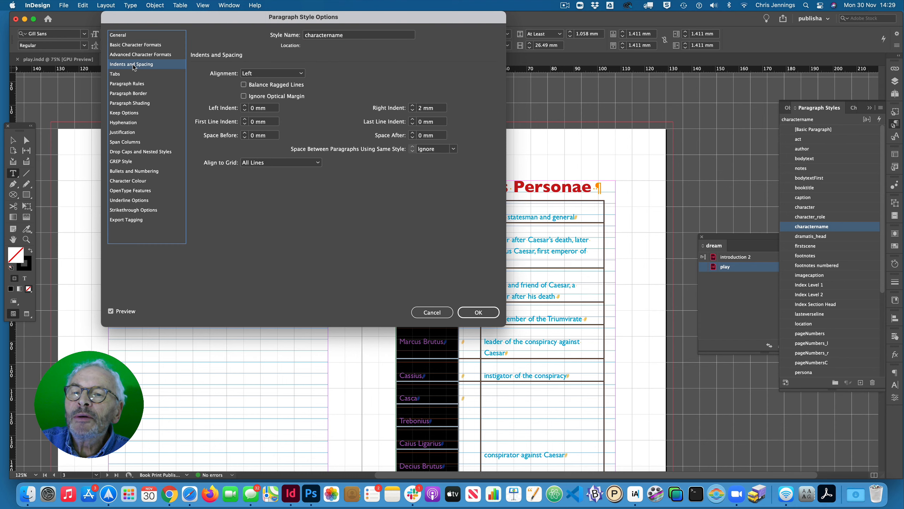
click(296, 73)
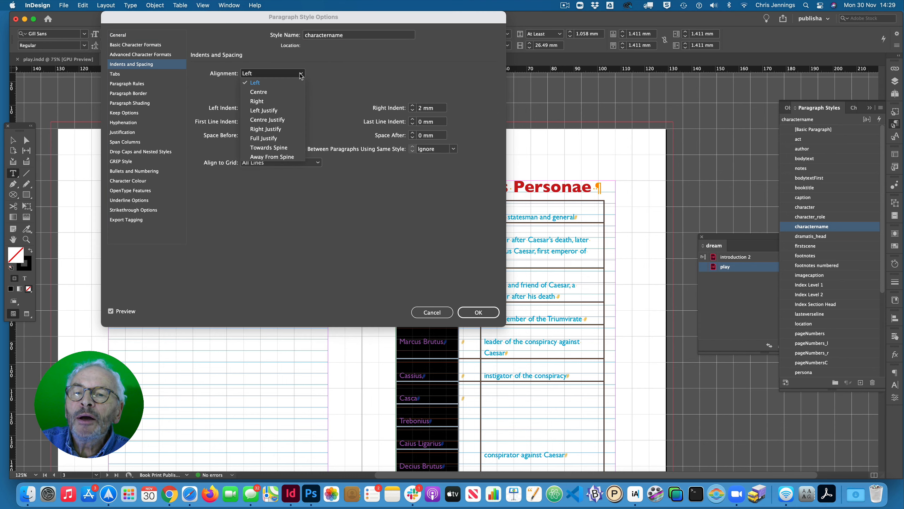
click(267, 101)
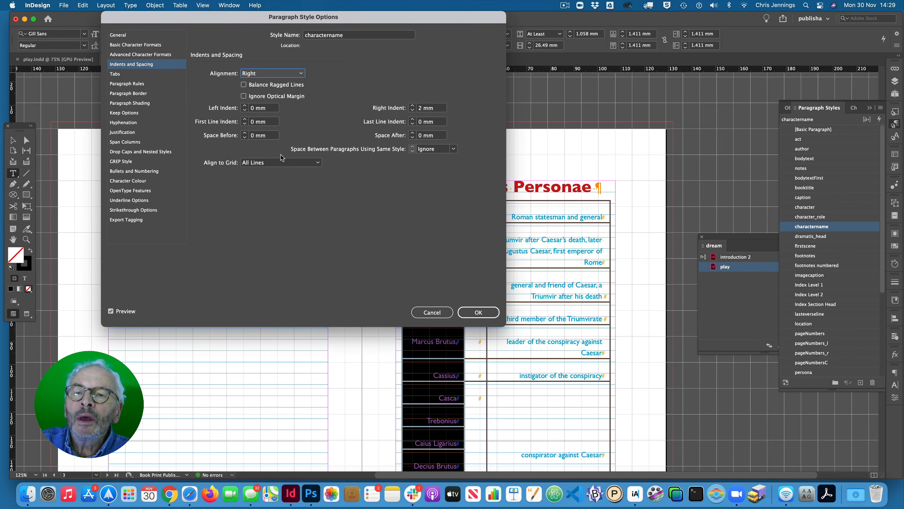
click(462, 312)
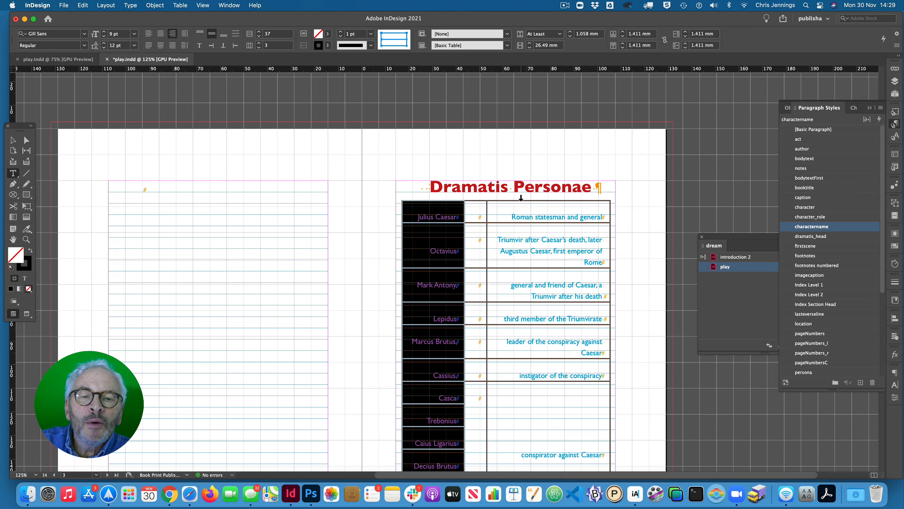
- Create a new cell style from the description column's cells and name it charcate_rrole
click(521, 198)
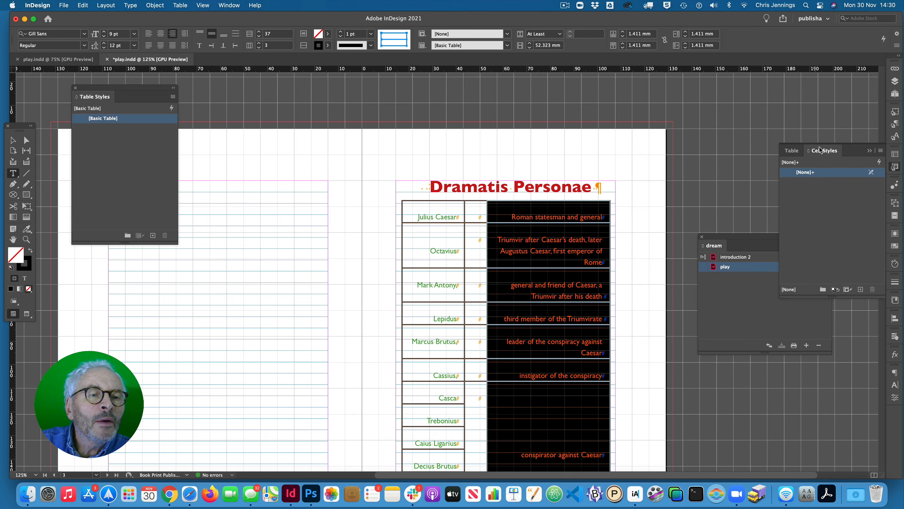
drag(822, 151, 209, 102)
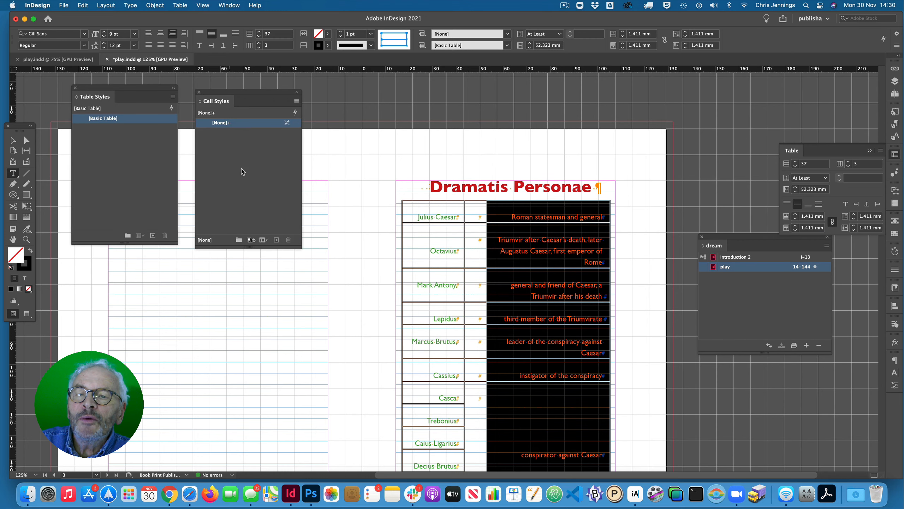
click(277, 241)
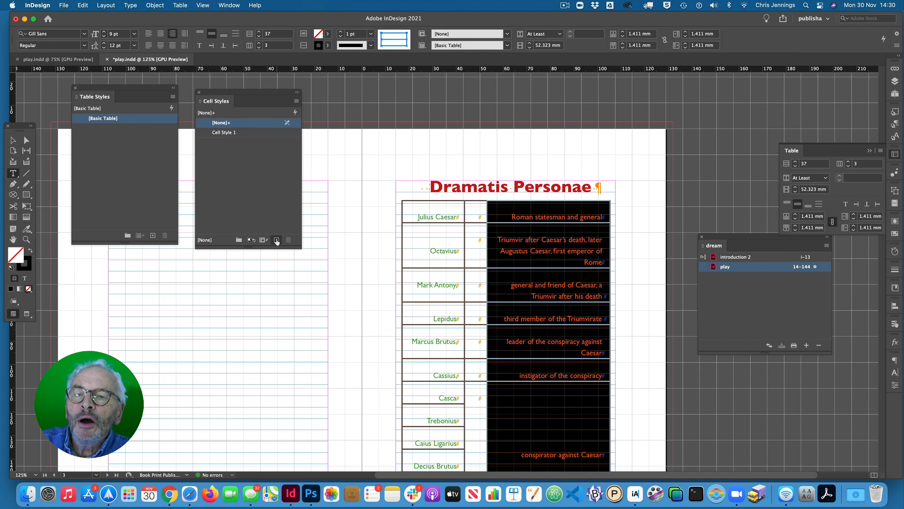
double_click(227, 134)
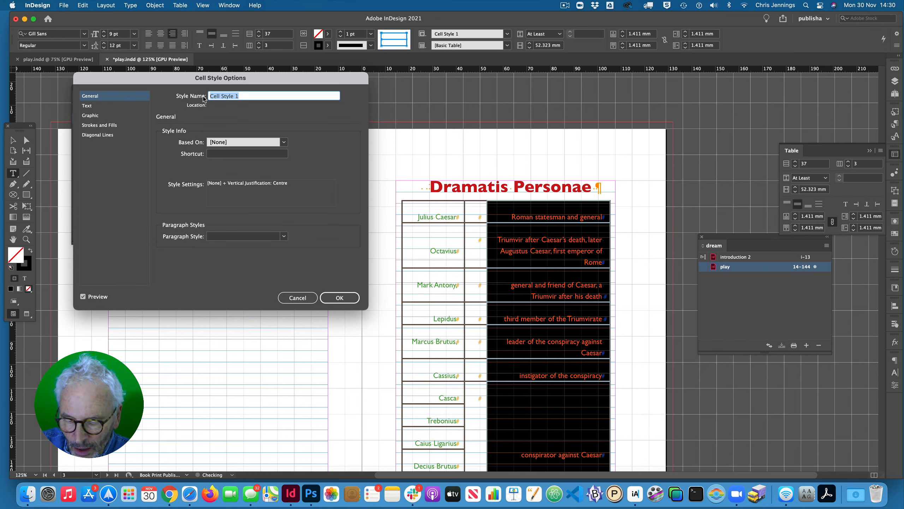
text(charcaterole)
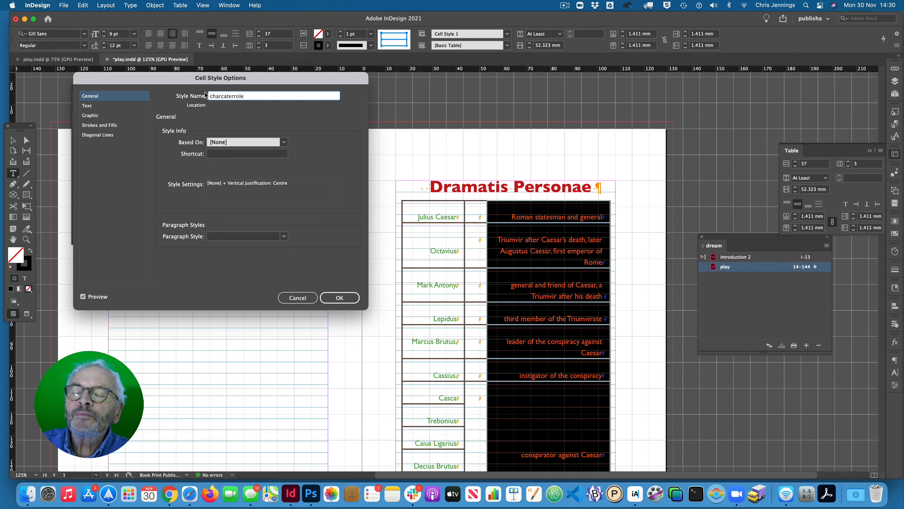
click(232, 95)
text(_)
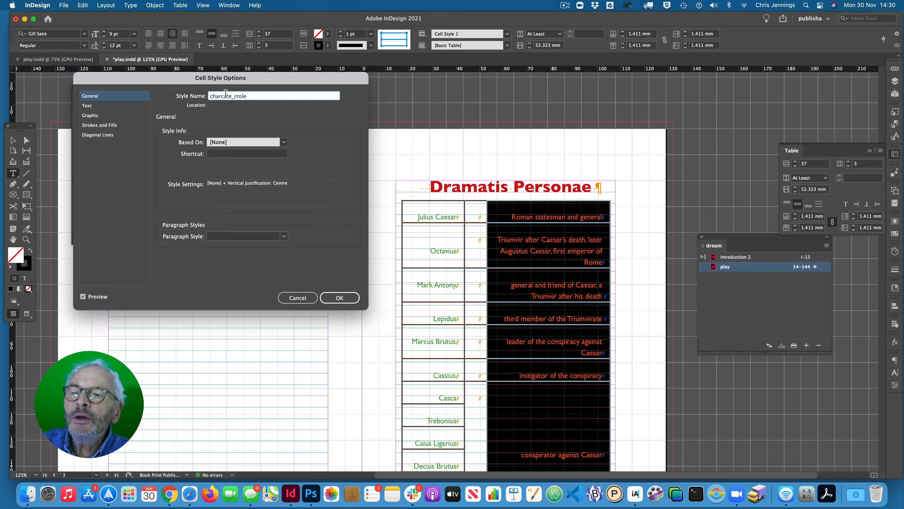
- Check the new cell style's text and graphic settings and assign the character_role paragraph style to it
click(114, 107)
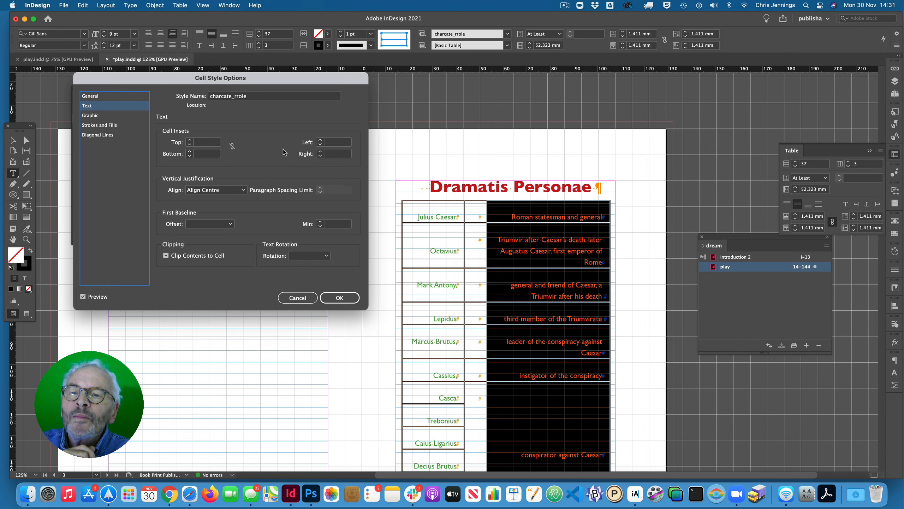
click(93, 115)
click(93, 96)
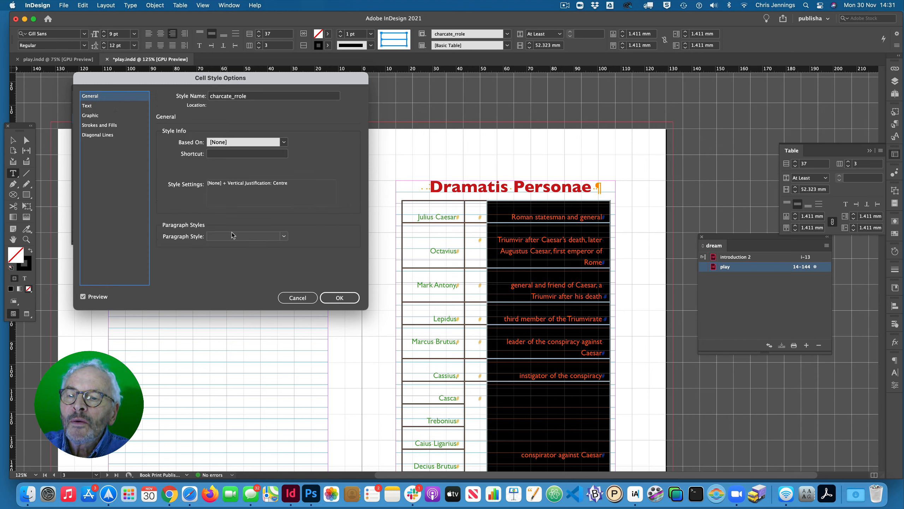
click(284, 236)
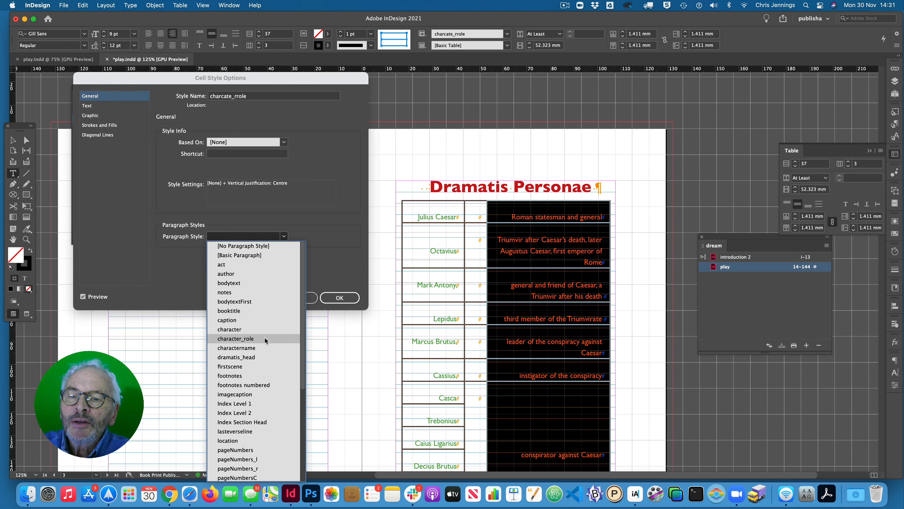
click(237, 338)
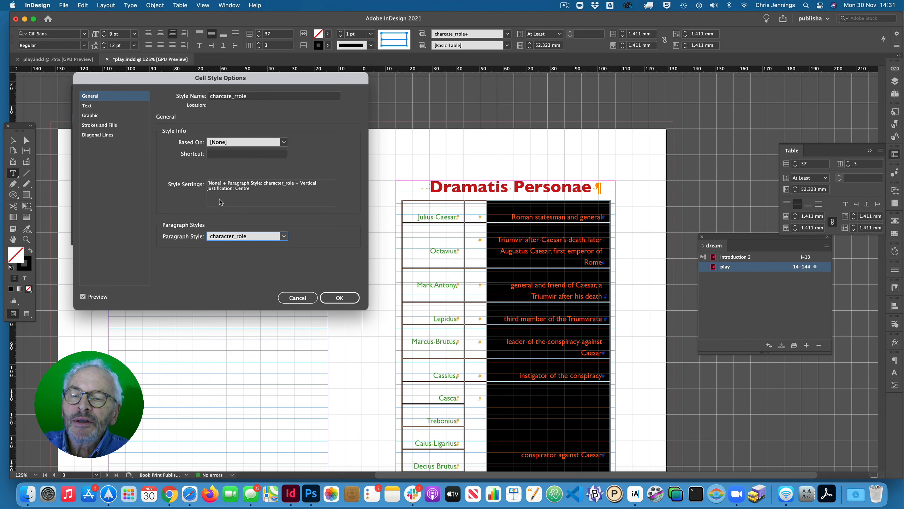
click(339, 298)
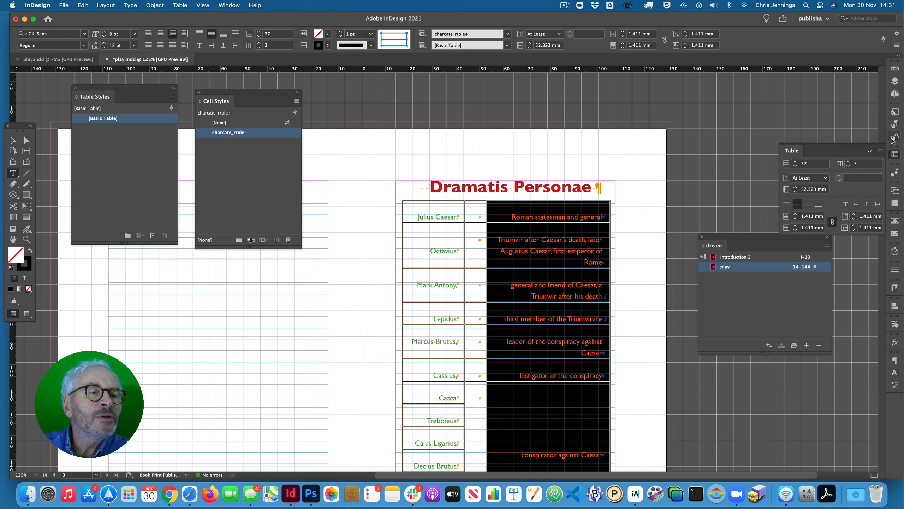
- Apply the character_role paragraph style to the description column and keep the style's alignment at Left
click(896, 123)
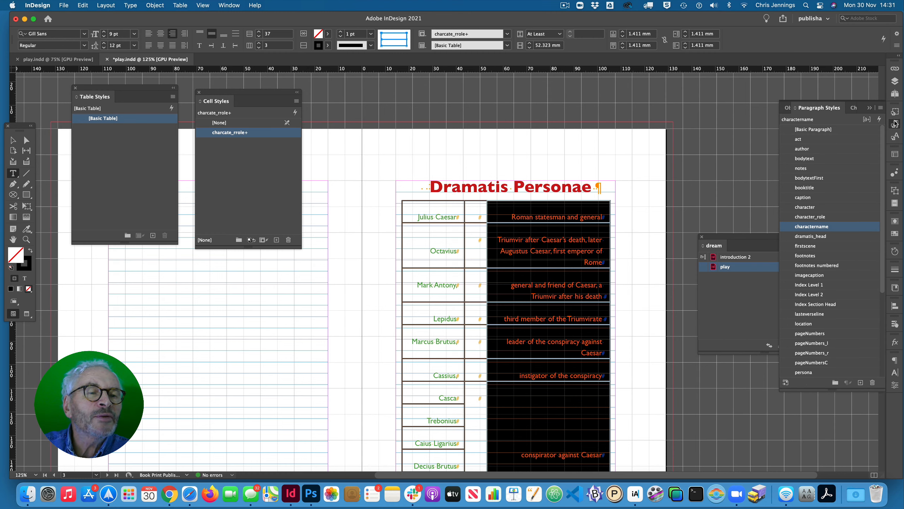
double_click(793, 217)
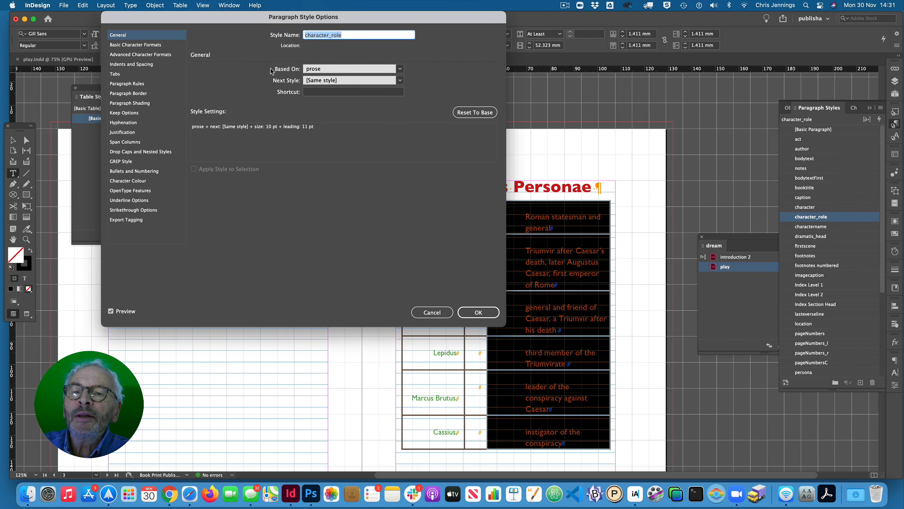
click(130, 45)
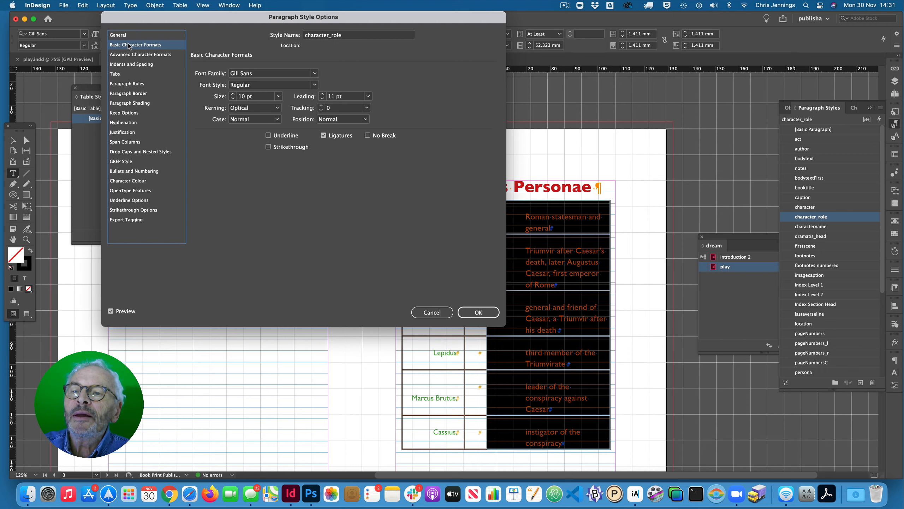
click(132, 64)
click(301, 73)
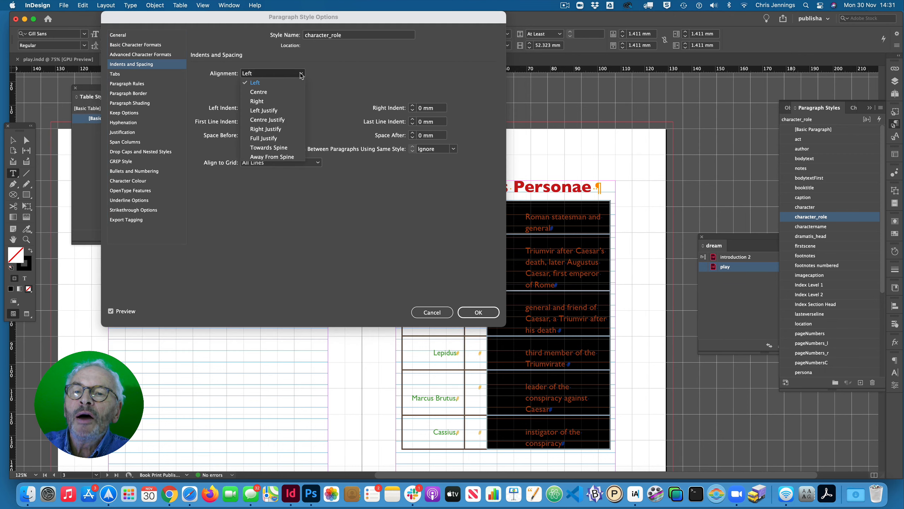
click(274, 82)
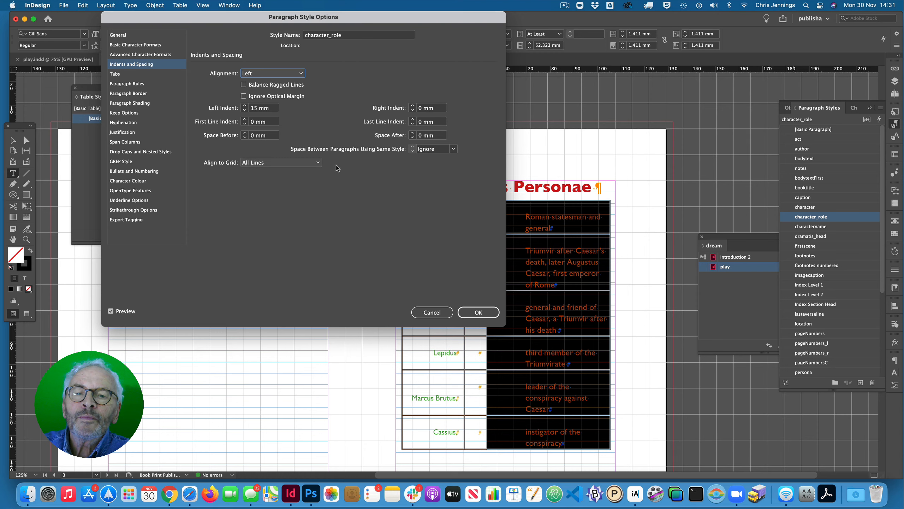
click(475, 311)
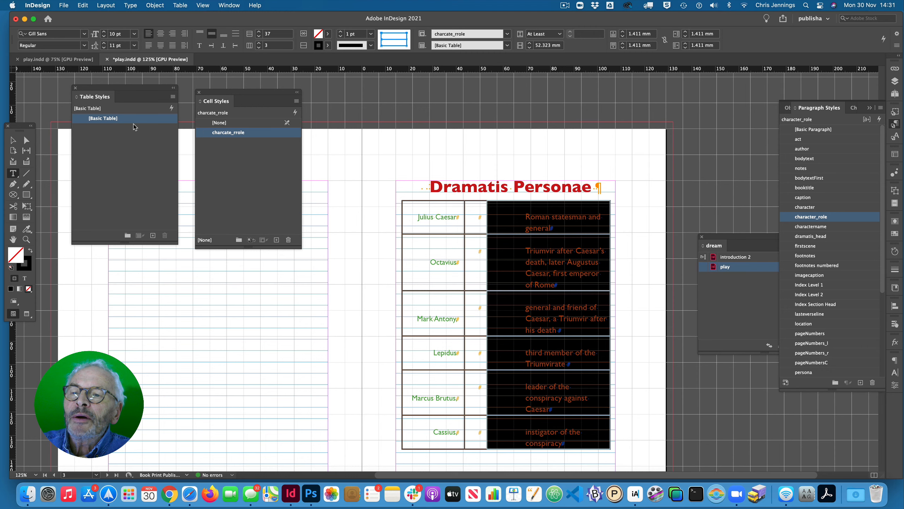
- Set the left indent of the character_role paragraph style to 0 mm
double_click(787, 219)
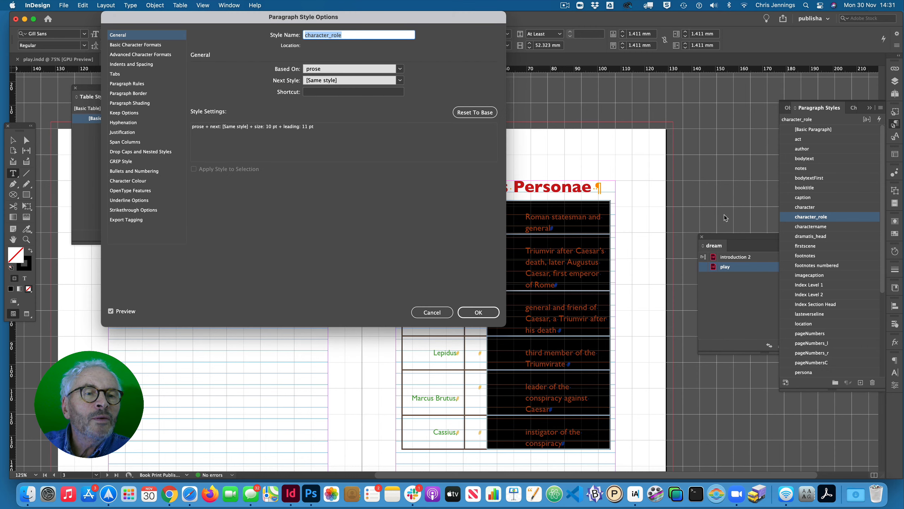
click(123, 66)
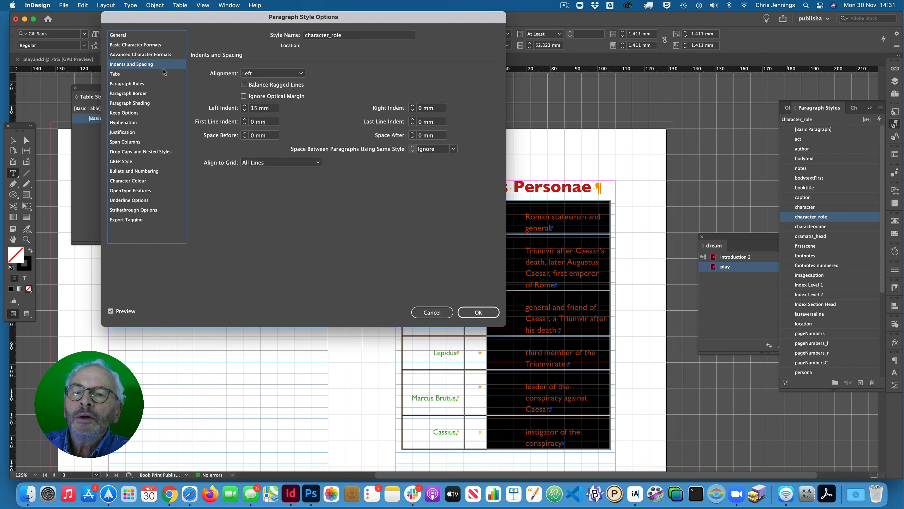
click(244, 110)
click(244, 110)
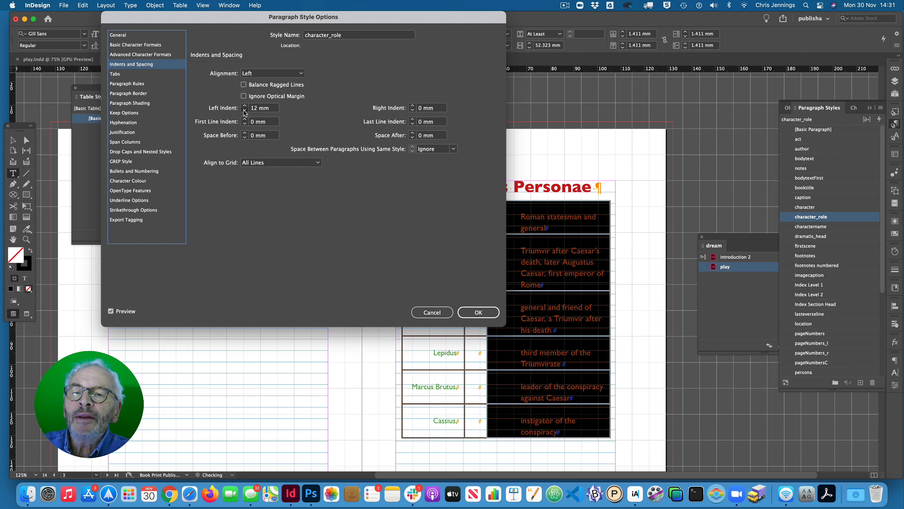
click(244, 110)
click(244, 110)
click(244, 110)
click(244, 110)
click(244, 110)
click(245, 110)
click(244, 111)
click(244, 110)
click(244, 110)
click(244, 110)
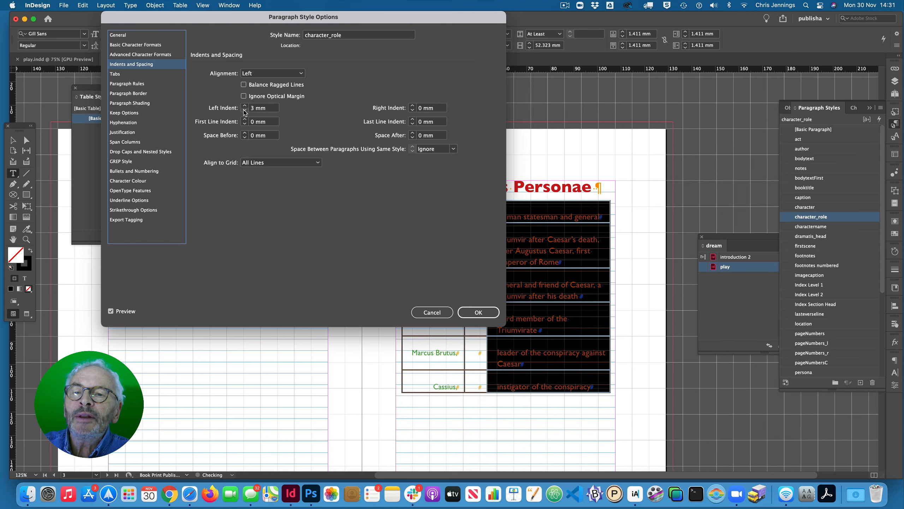
click(244, 110)
click(244, 110)
click(244, 110)
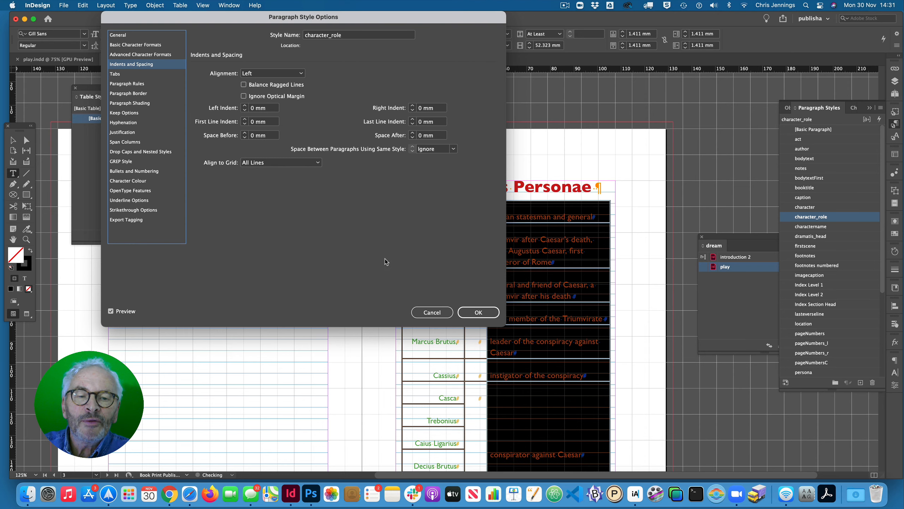
click(472, 310)
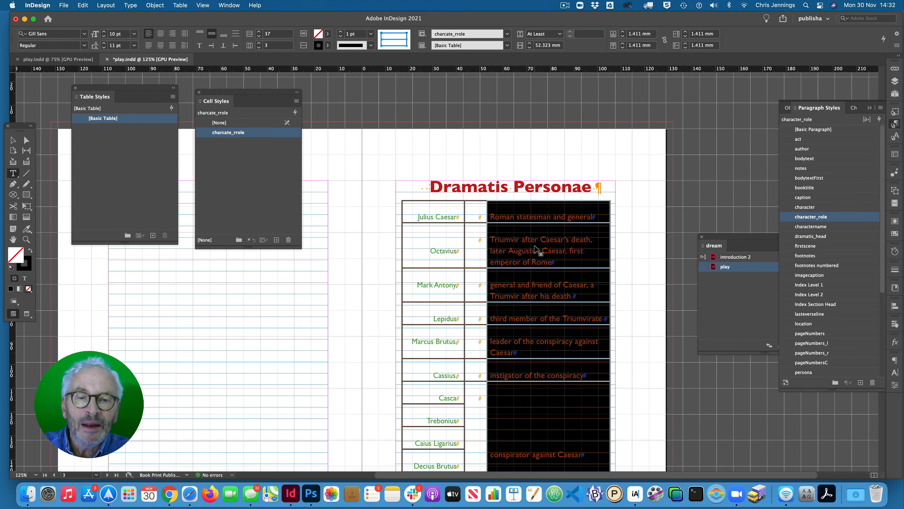
- Set the vertical justification of the narrow middle column's cells to Align Centre
scroll(537, 249, down, 5)
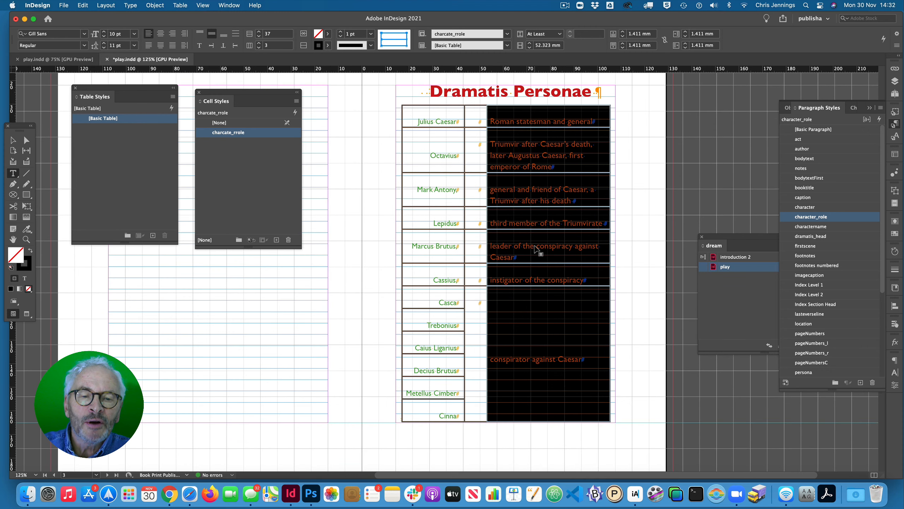
scroll(536, 250, up, 4)
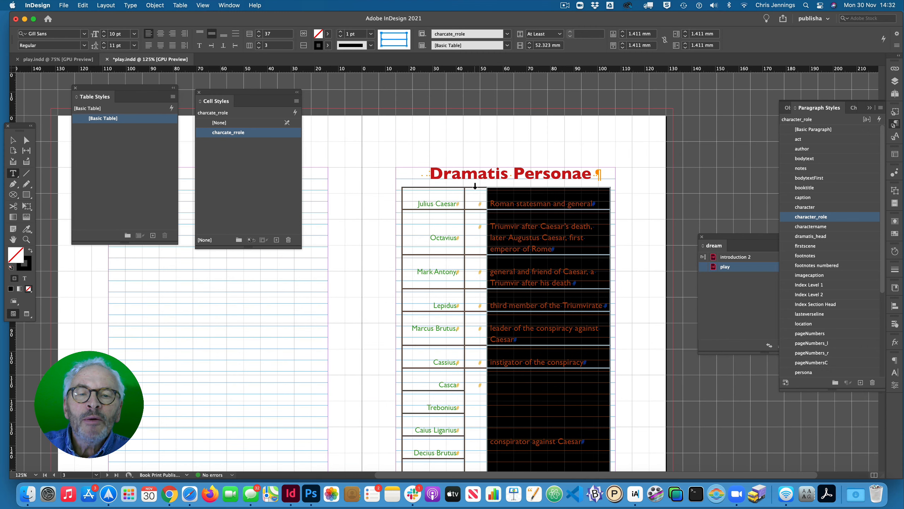
click(475, 186)
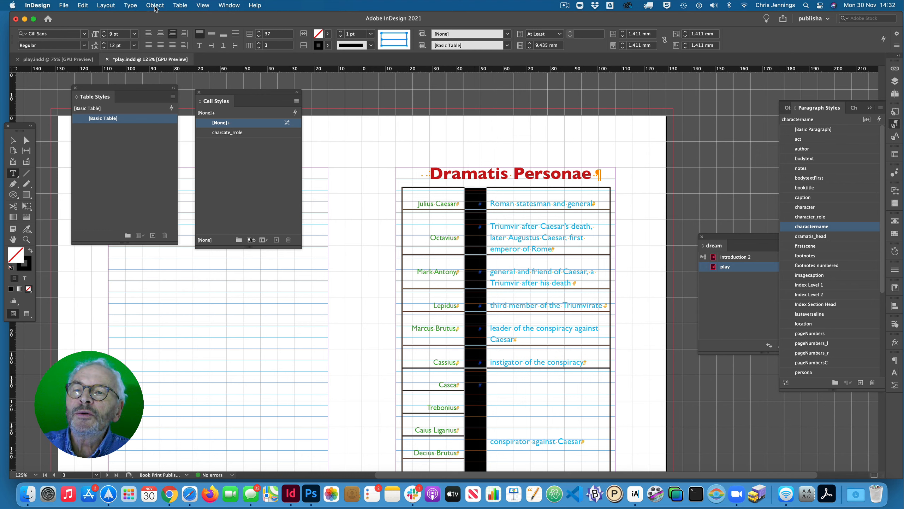
click(180, 5)
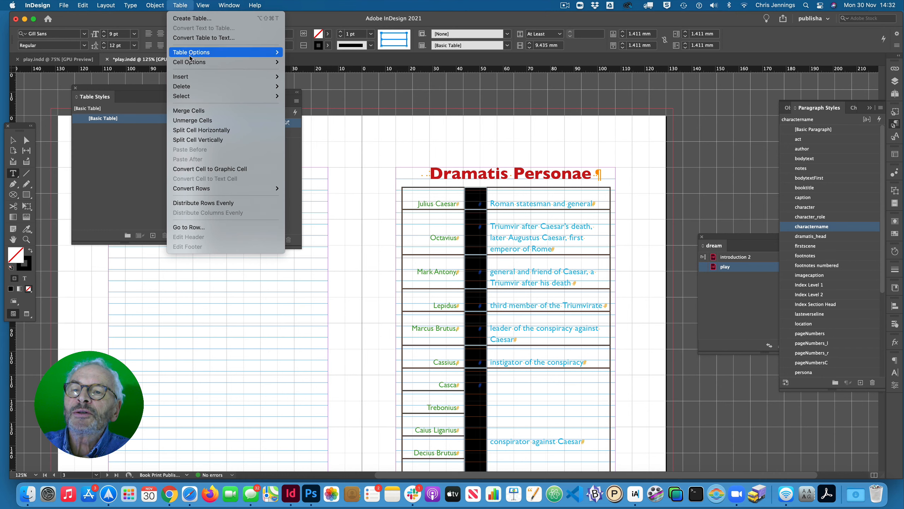
mouse_move(192, 63)
click(290, 63)
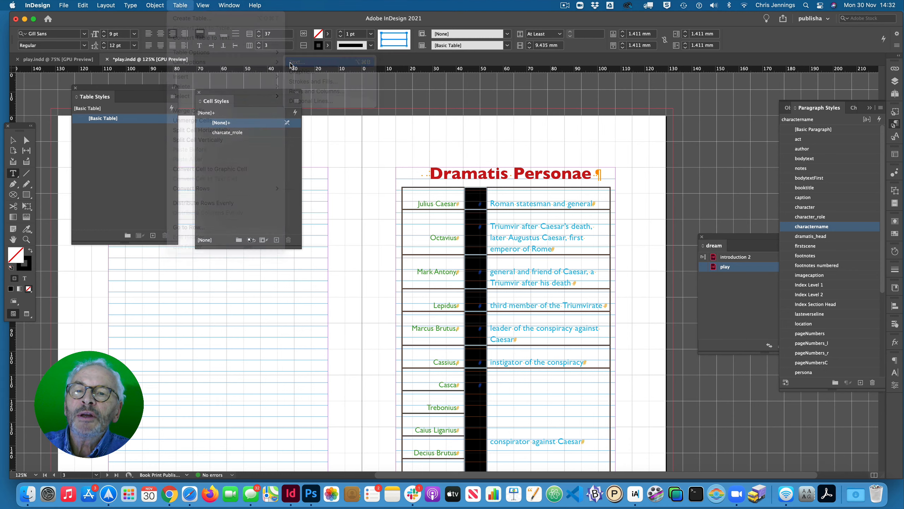
click(228, 249)
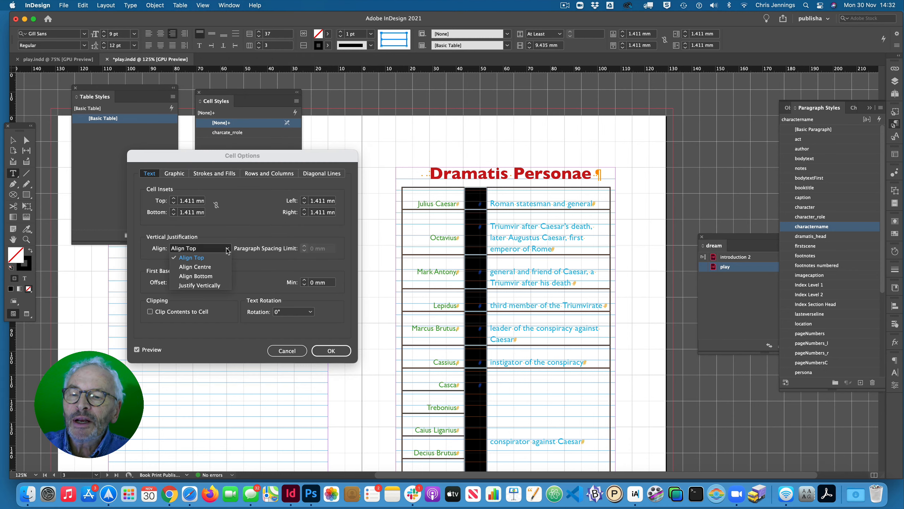
click(204, 269)
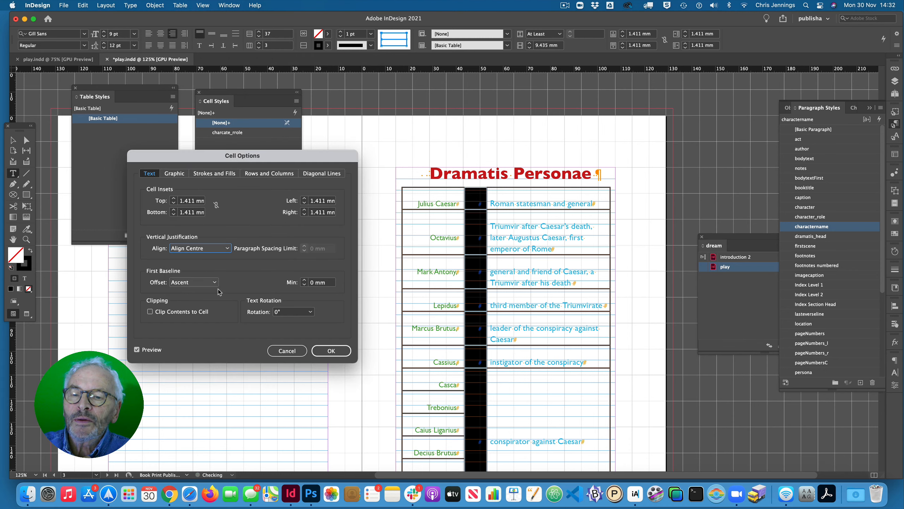
click(332, 350)
click(340, 352)
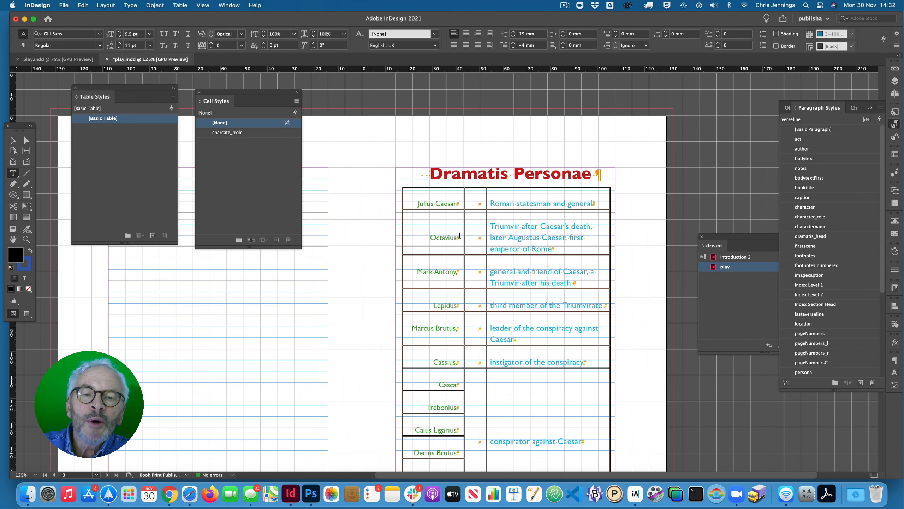
scroll(425, 200, down, 2)
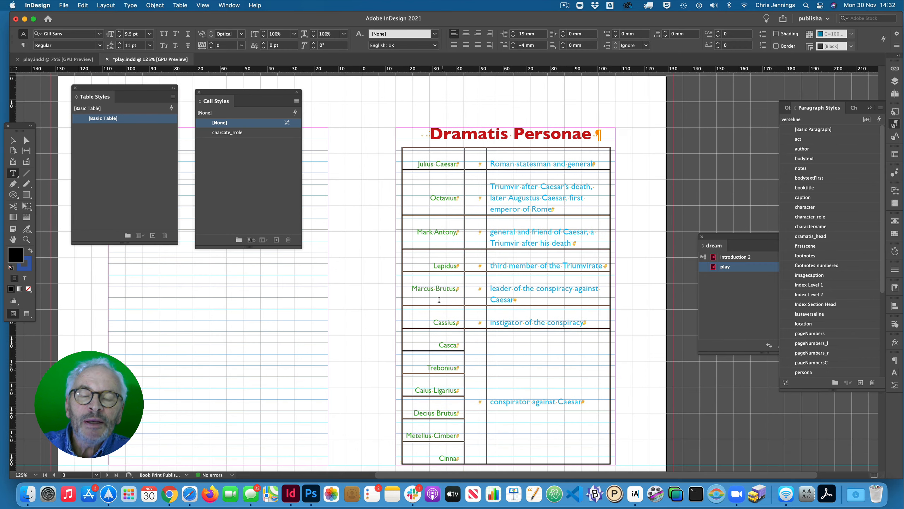
scroll(438, 285, down, 2)
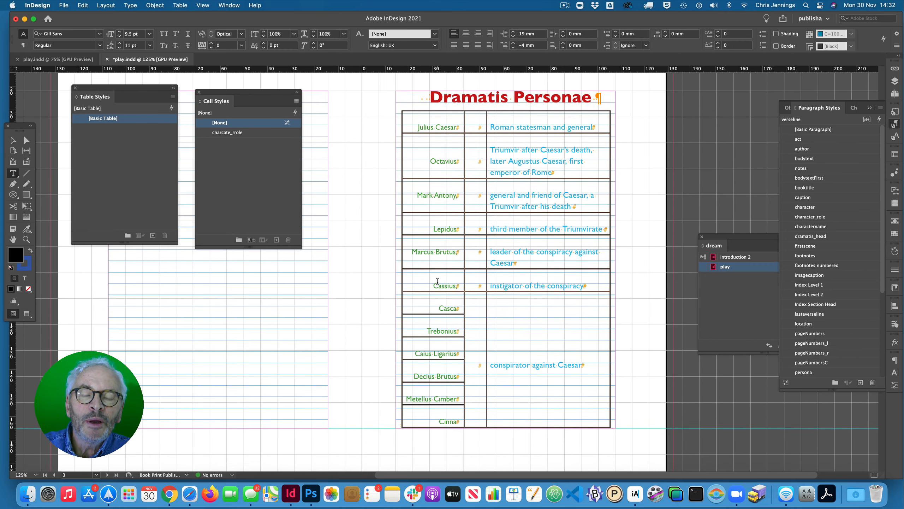
scroll(437, 281, down, 20)
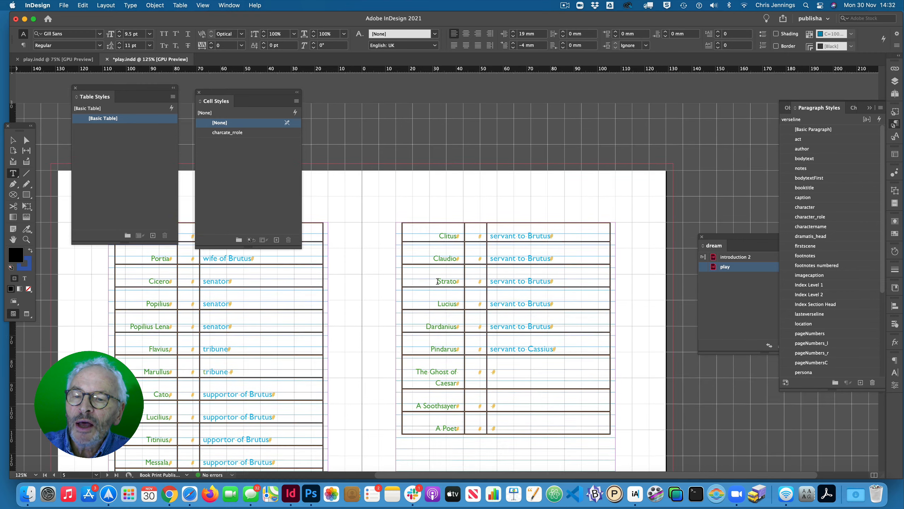
scroll(438, 282, up, 3)
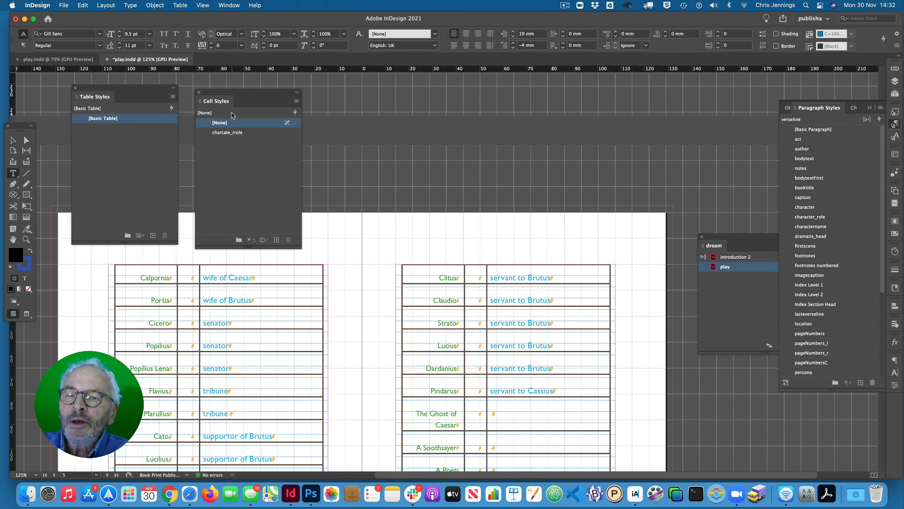
- Close the Cell Styles and Table Styles panels and merge the narrow middle cells beside Cicero, Popilius and Popilius Lena
click(198, 92)
click(75, 88)
scroll(294, 238, down, 6)
scroll(295, 239, down, 1)
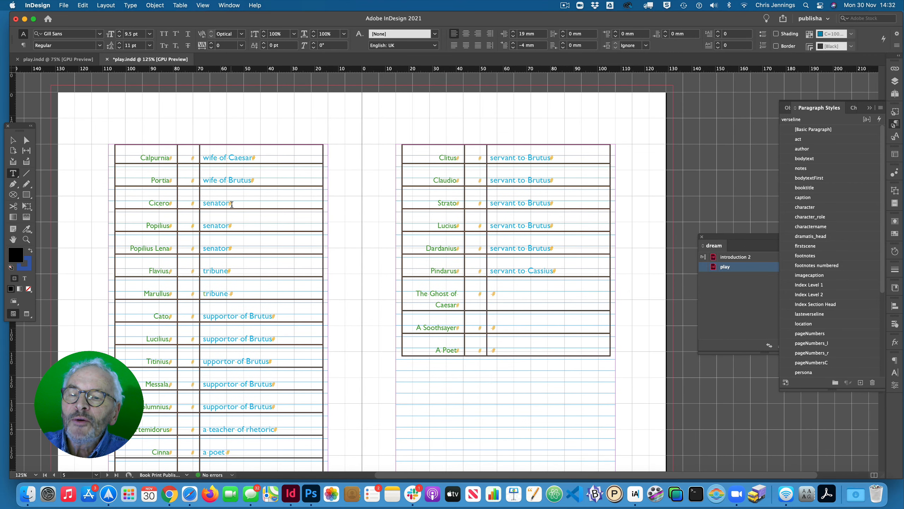
drag(185, 199, 187, 242)
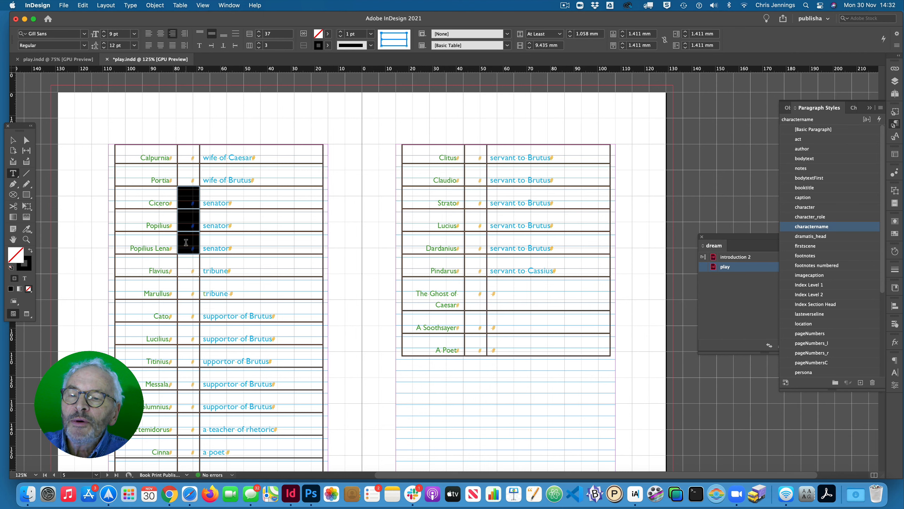
click(183, 6)
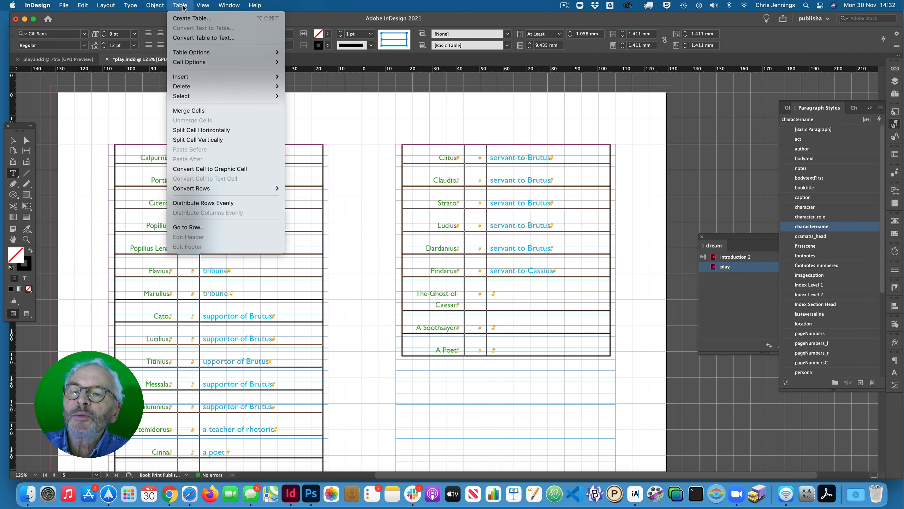
click(194, 111)
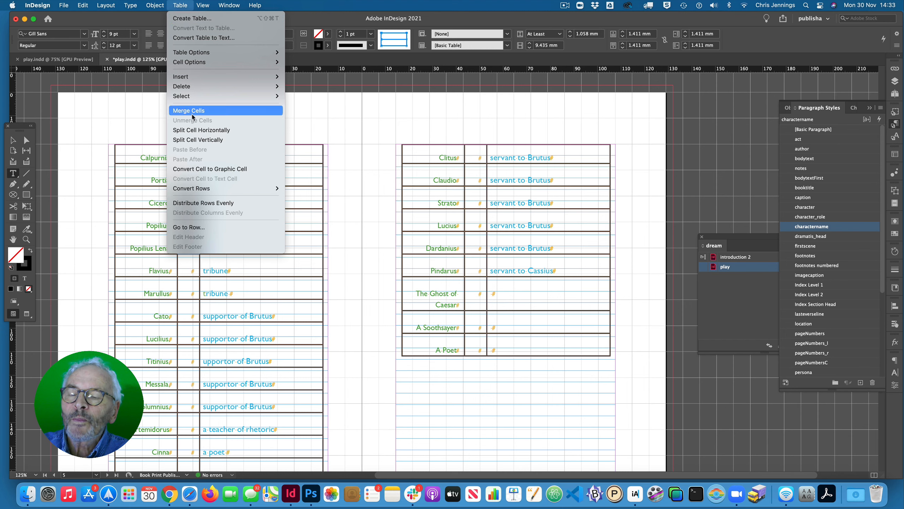
- Merge the three role cells reading "senator" beside Cicero, Popilius and Popilius Lena into one cell
drag(219, 199, 221, 246)
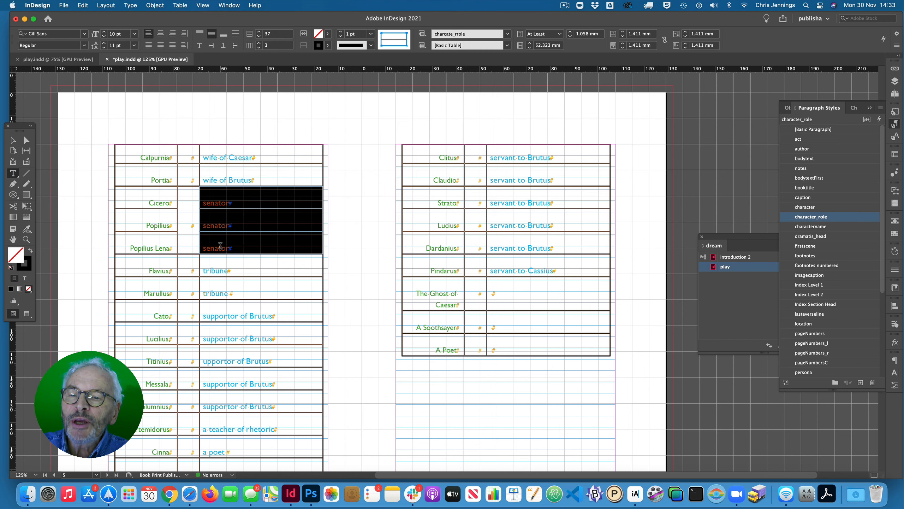
click(180, 6)
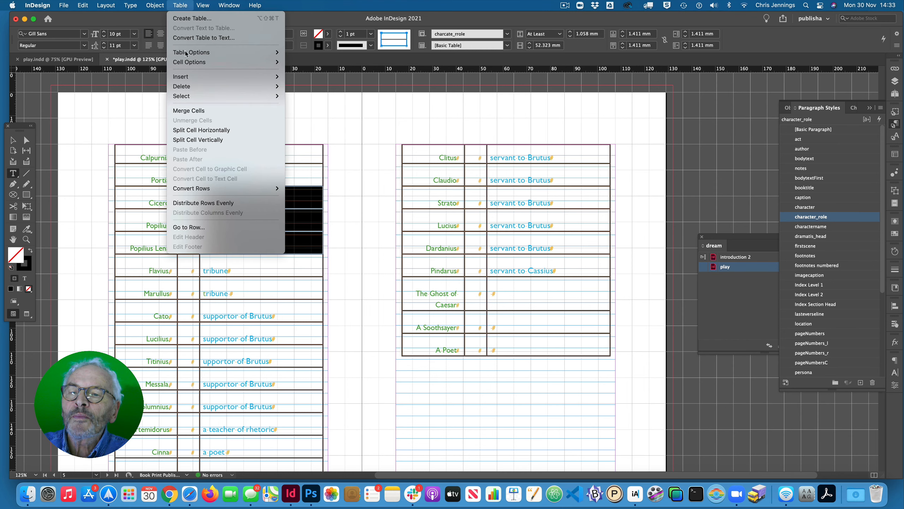
click(189, 111)
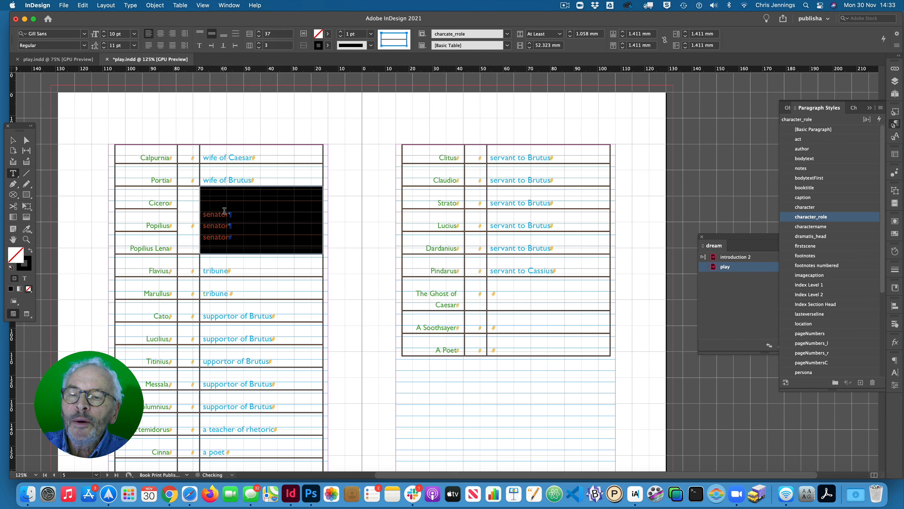
- Reduce the repeated entries in the merged senator cell to the single word "senators"
click(231, 237)
drag(230, 237, 202, 225)
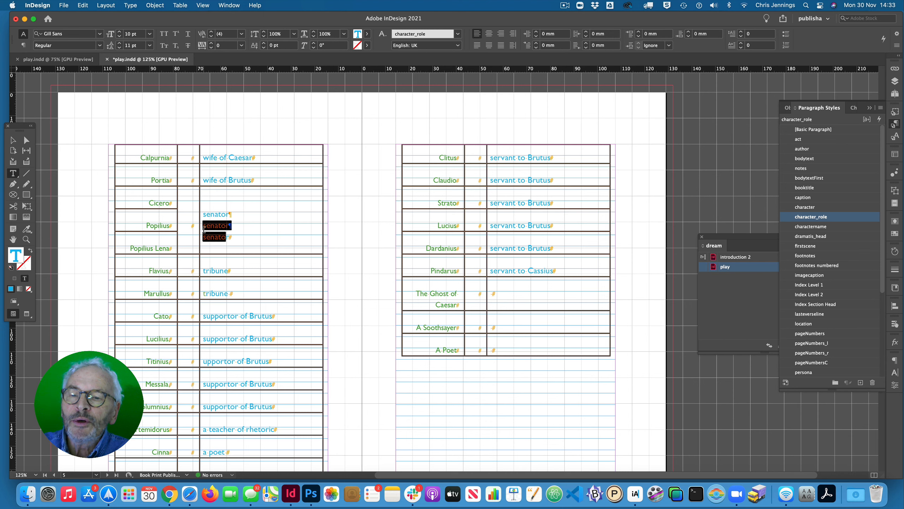
key(BackSpace)
key(BackSpace)
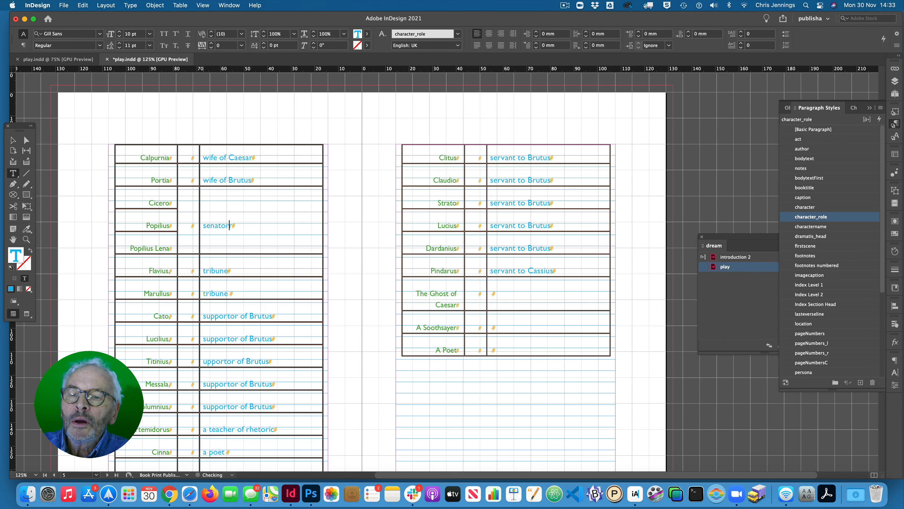
key(BackSpace)
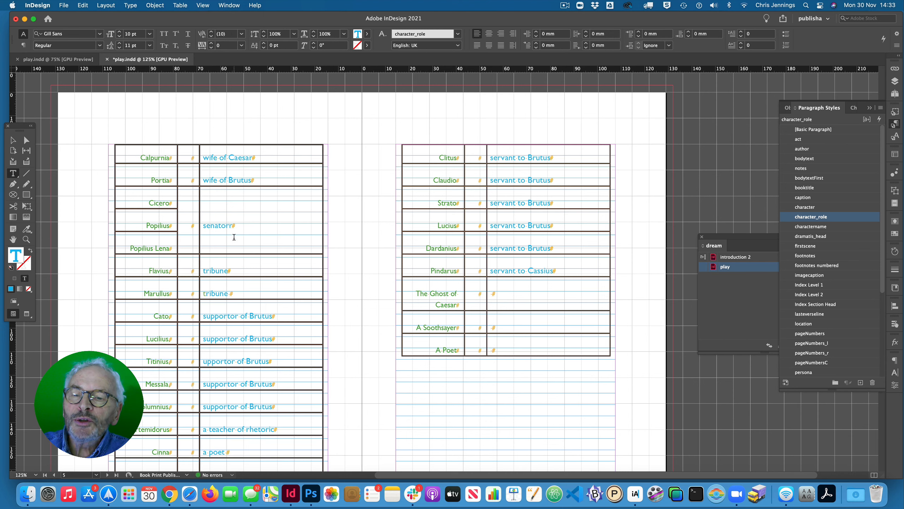
click(233, 237)
text(s)
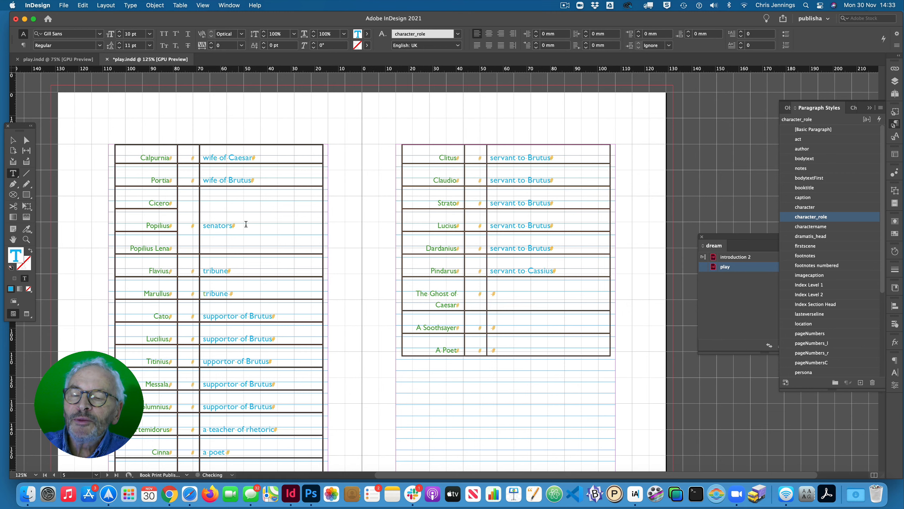
- Merge the two "tribune" role cells beside Flavius and Marullus into one cell
scroll(256, 236, down, 2)
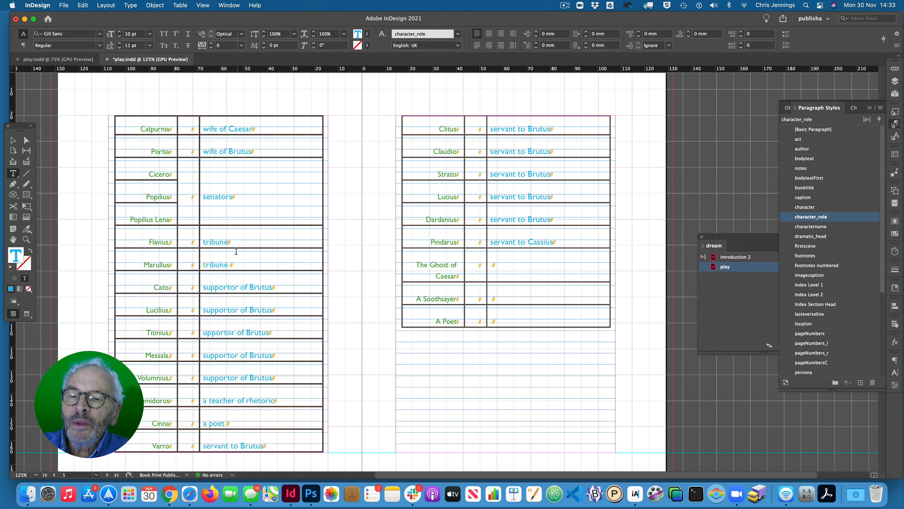
drag(217, 246, 220, 262)
click(178, 5)
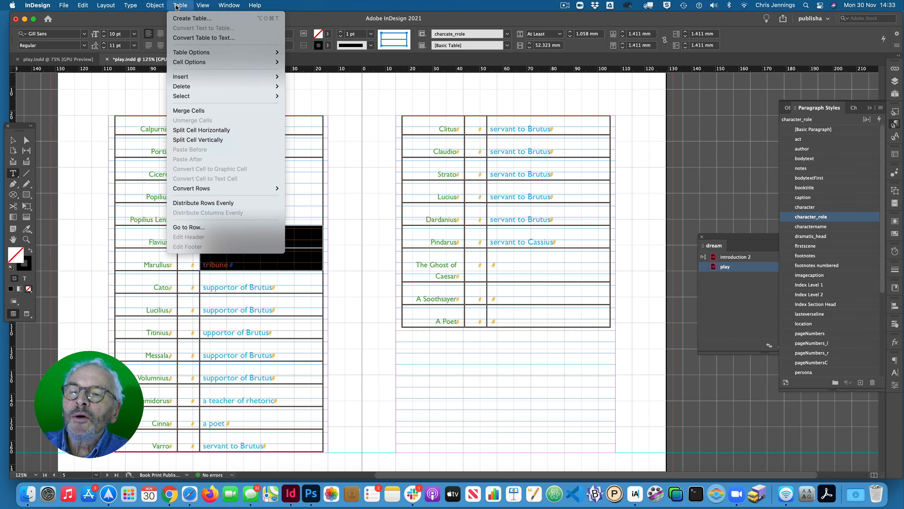
click(188, 112)
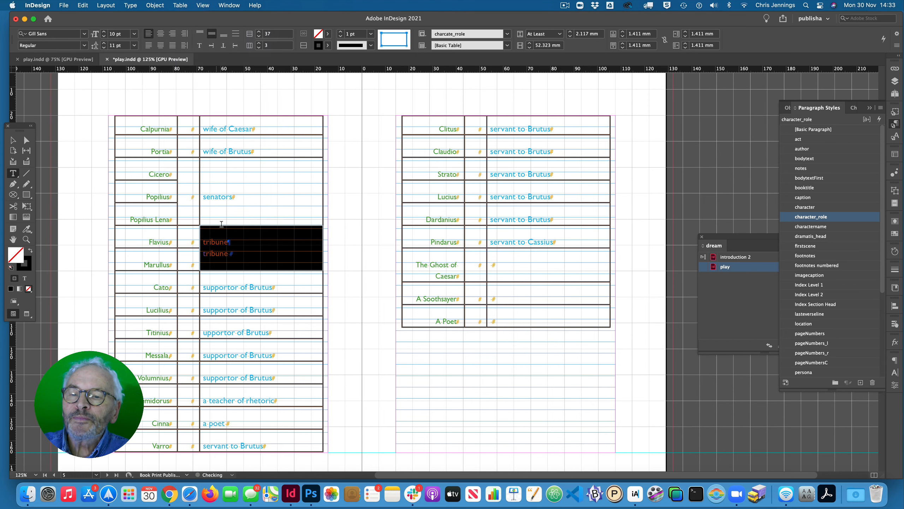
- Remove the duplicate entry from the merged tribune cell and make the remaining word "tribunes"
drag(232, 253, 205, 253)
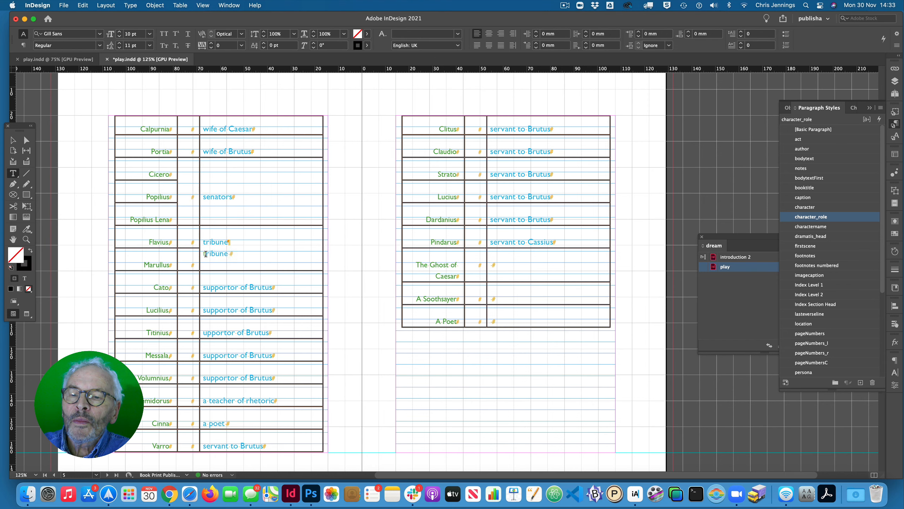
double_click(218, 253)
key(BackSpace)
key(BackSpace)
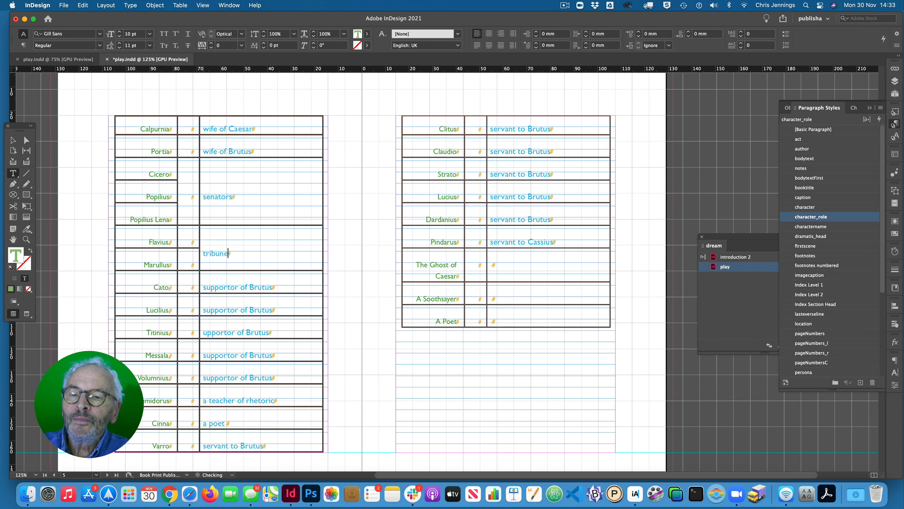
text(s)
- Merge the two narrow middle cells between Flavius and Marullus and their shared "tribunes" role cell
drag(189, 240, 189, 257)
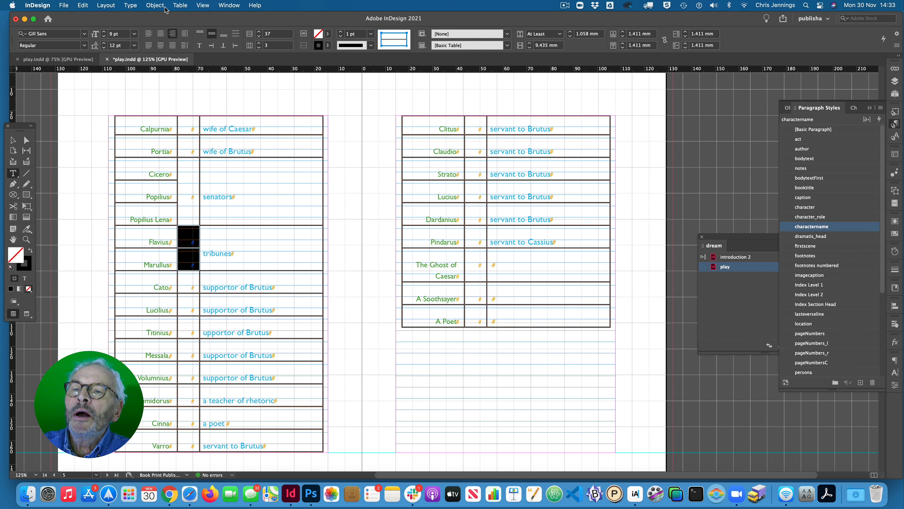
click(180, 5)
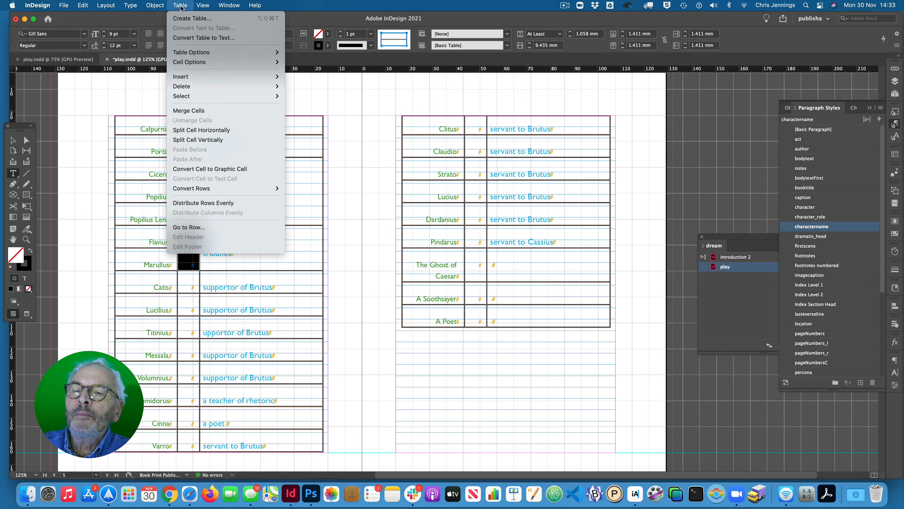
click(190, 111)
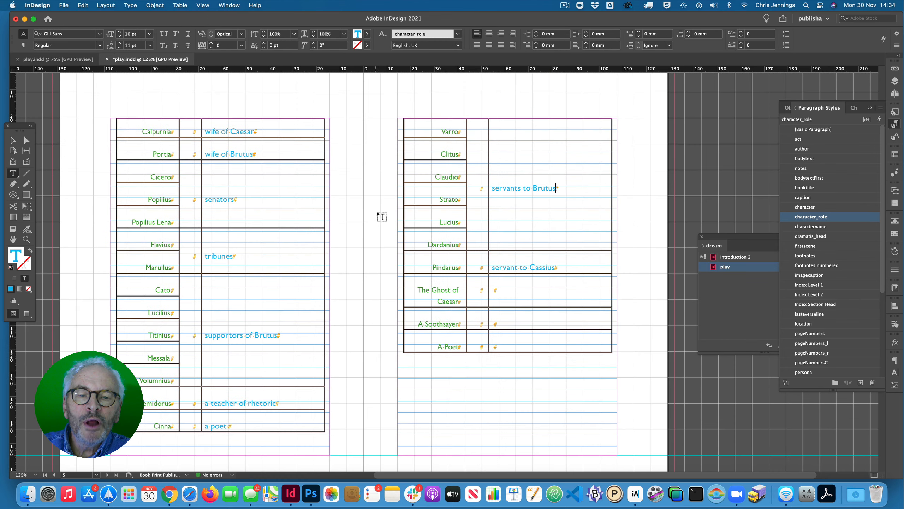
- Open the charactername paragraph style used for Julius Caesar in the first table column and set its font size to 8 pt
scroll(305, 192, up, 10)
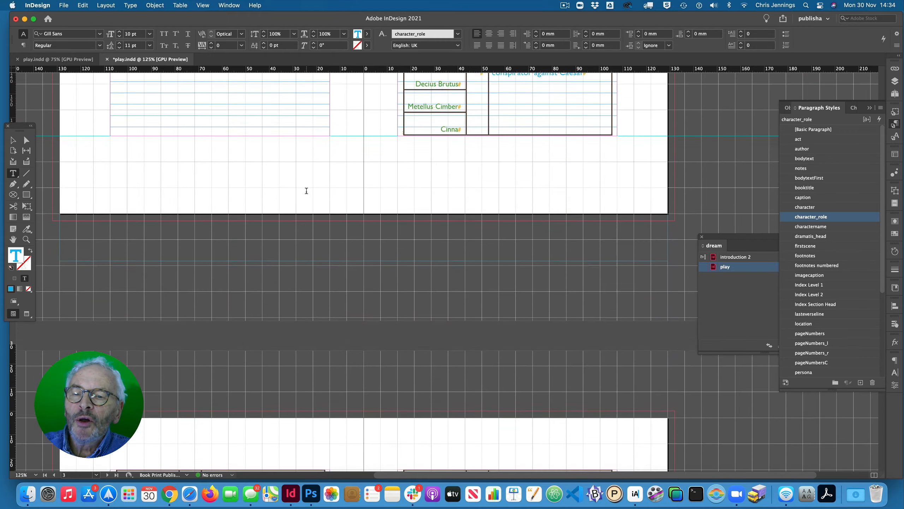
scroll(306, 191, up, 10)
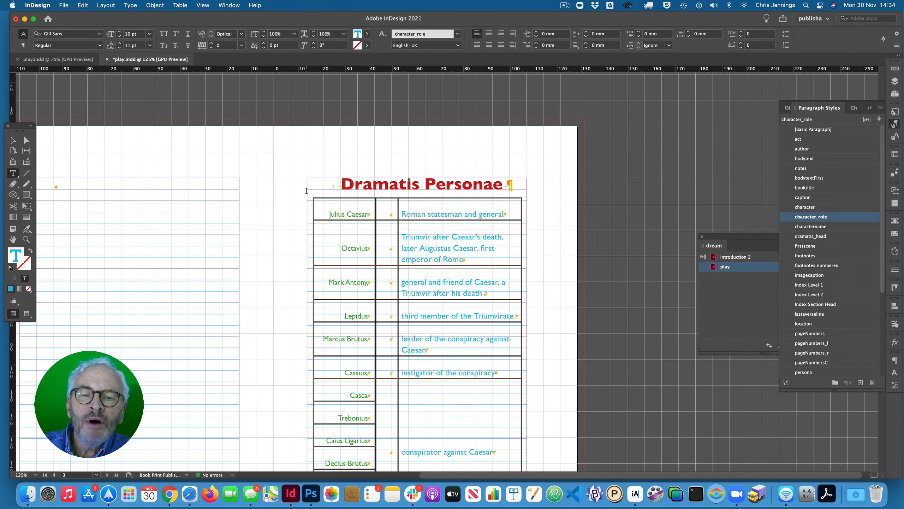
click(342, 215)
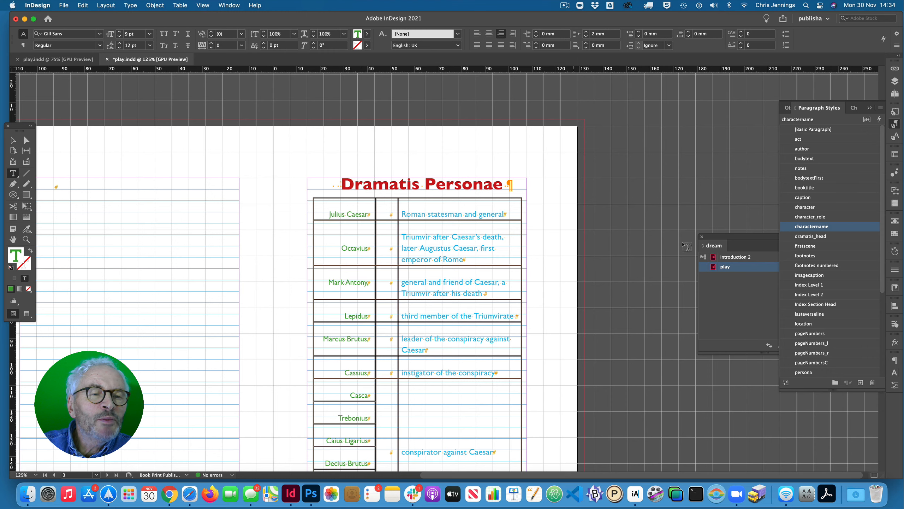
double_click(791, 227)
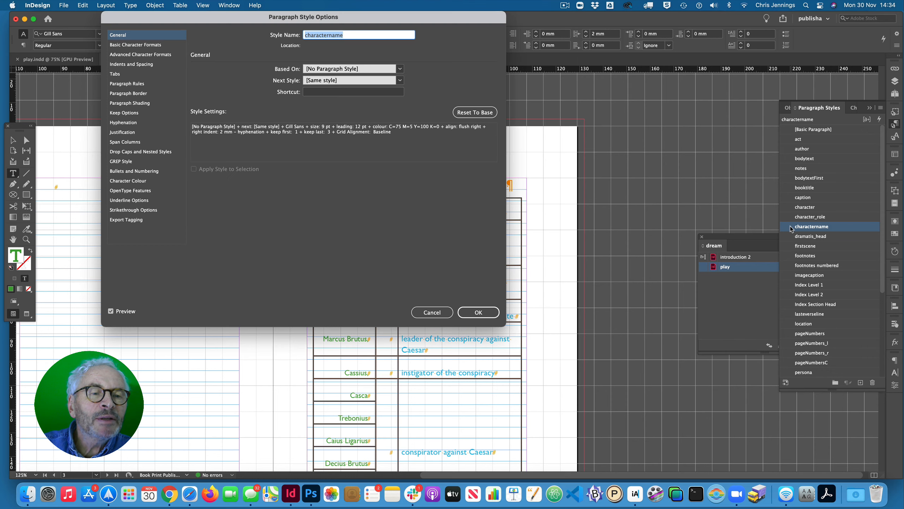
click(139, 46)
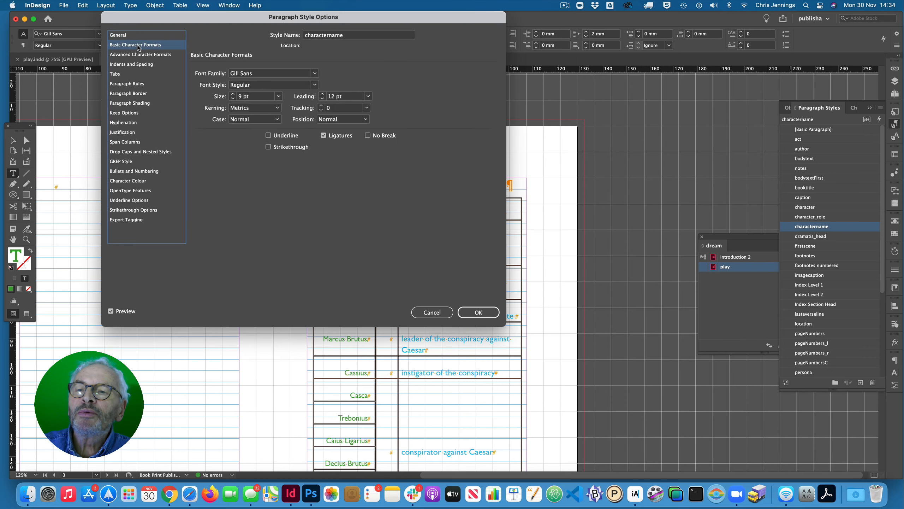
click(233, 99)
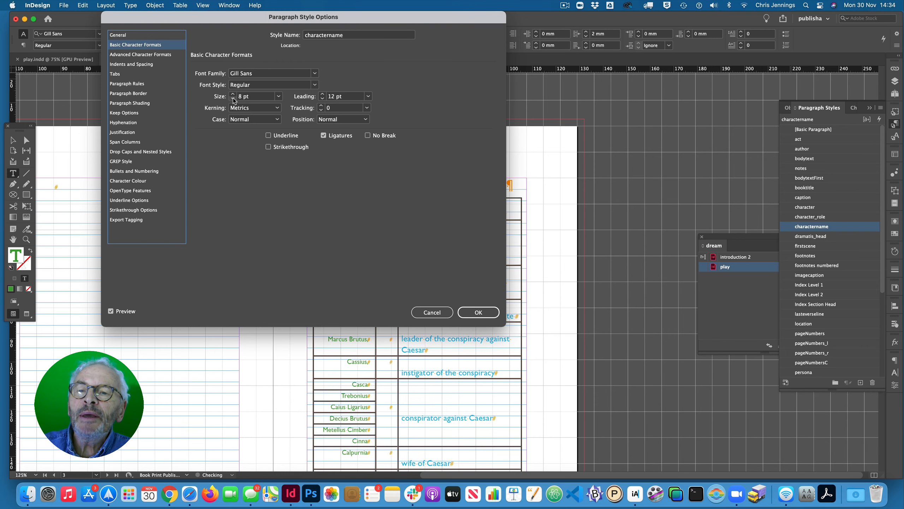
drag(334, 16, 279, 17)
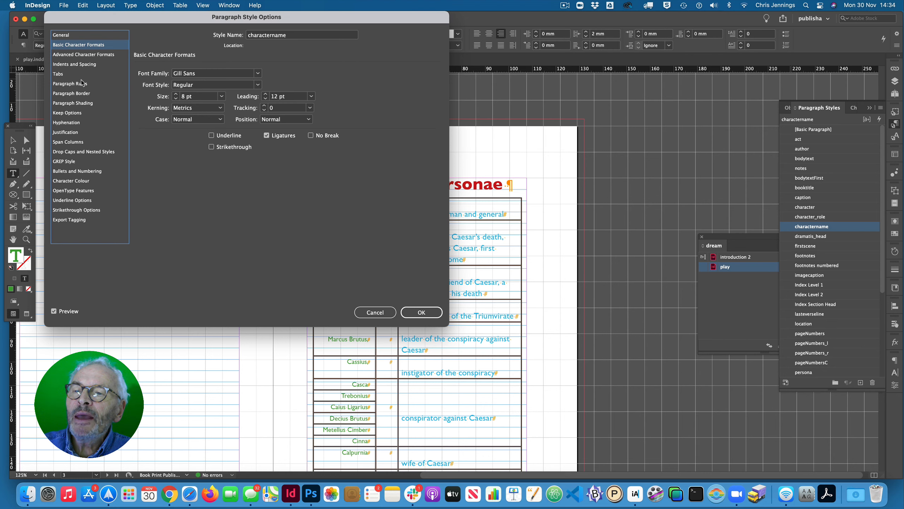
- Set the charactername style's grid alignment to None and its leading to 10 pt, and apply the style changes
click(81, 67)
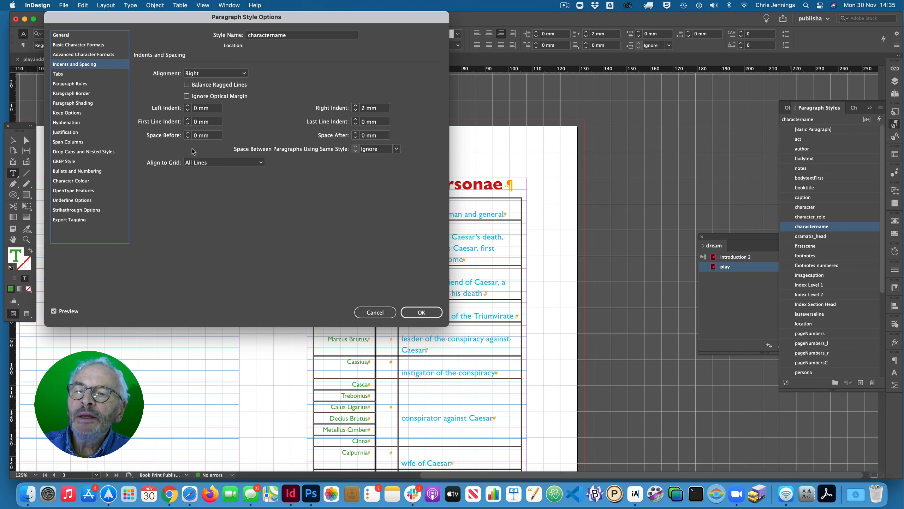
click(259, 163)
click(210, 172)
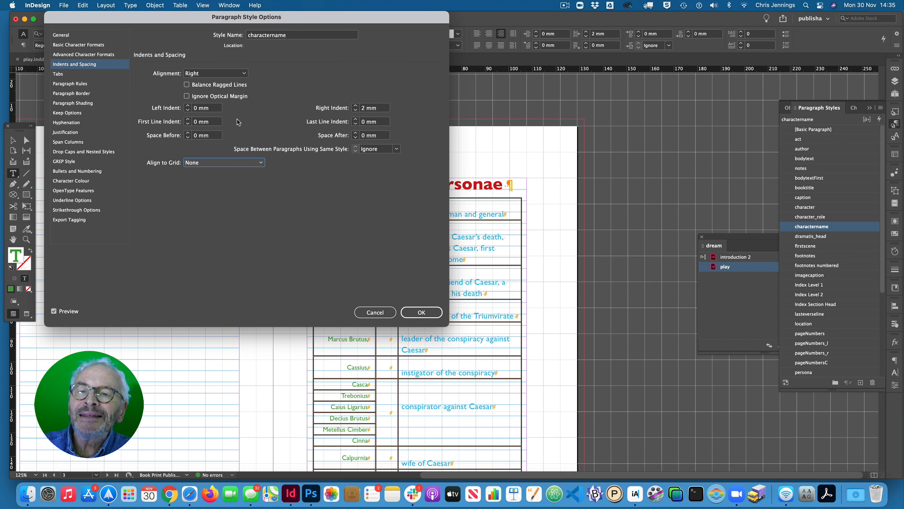
click(80, 45)
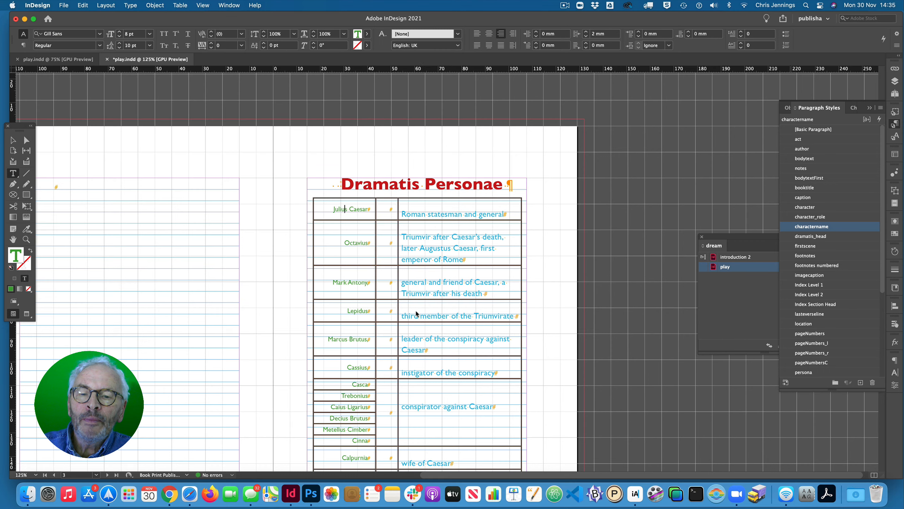
click(420, 311)
- Open the character_role paragraph style used in the description column and set its font size to 8 pt and leading to 10 pt
click(408, 213)
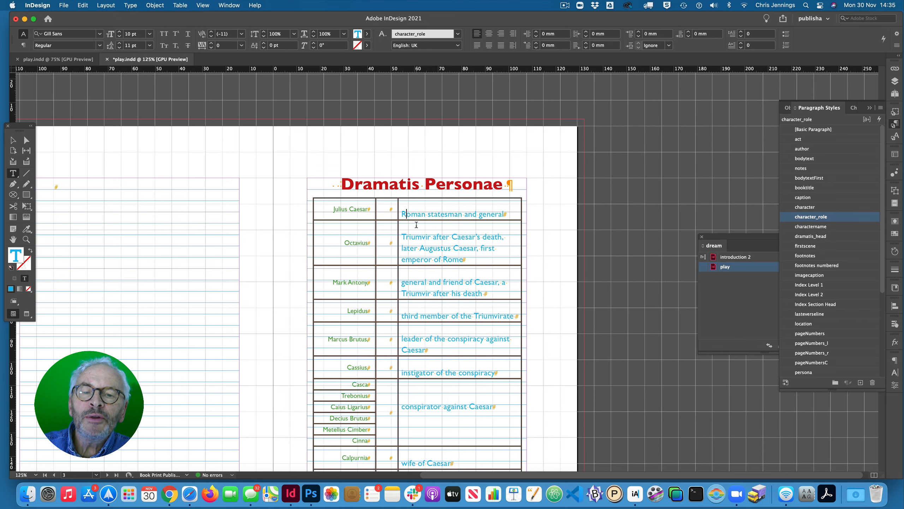
double_click(790, 218)
click(81, 45)
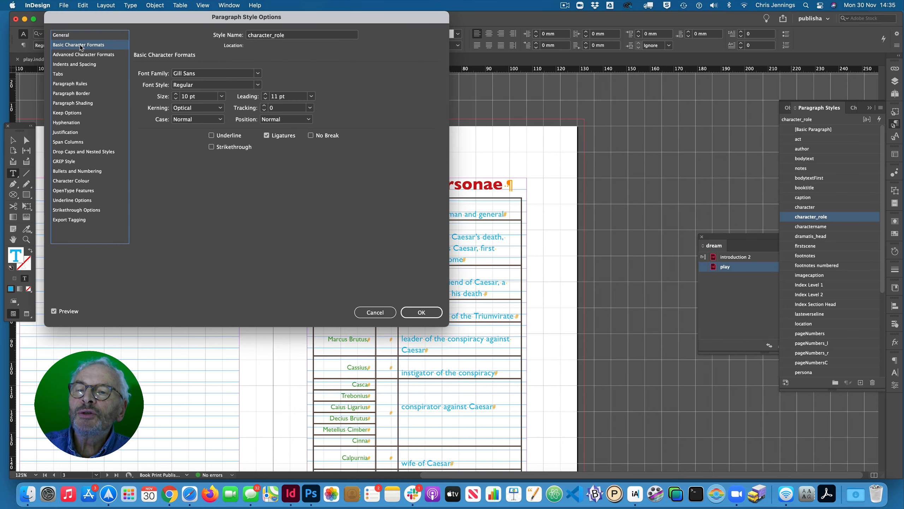
click(175, 98)
click(176, 99)
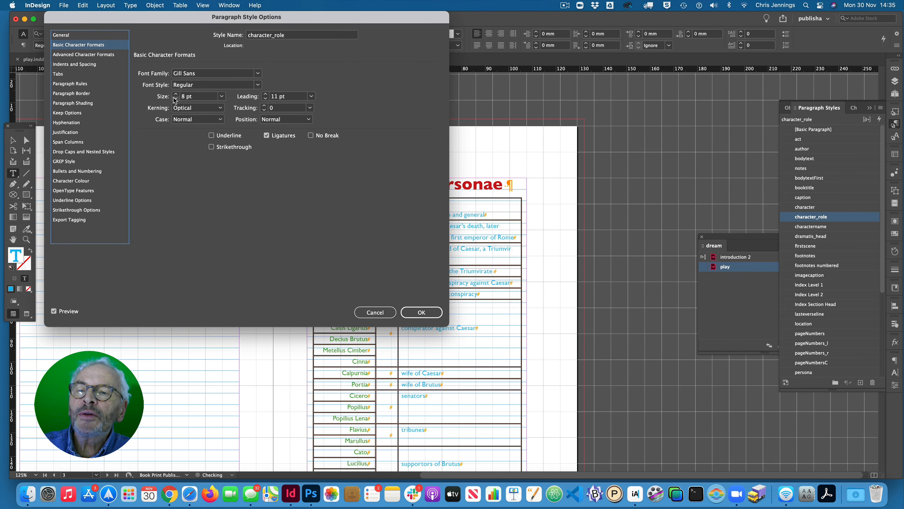
click(265, 100)
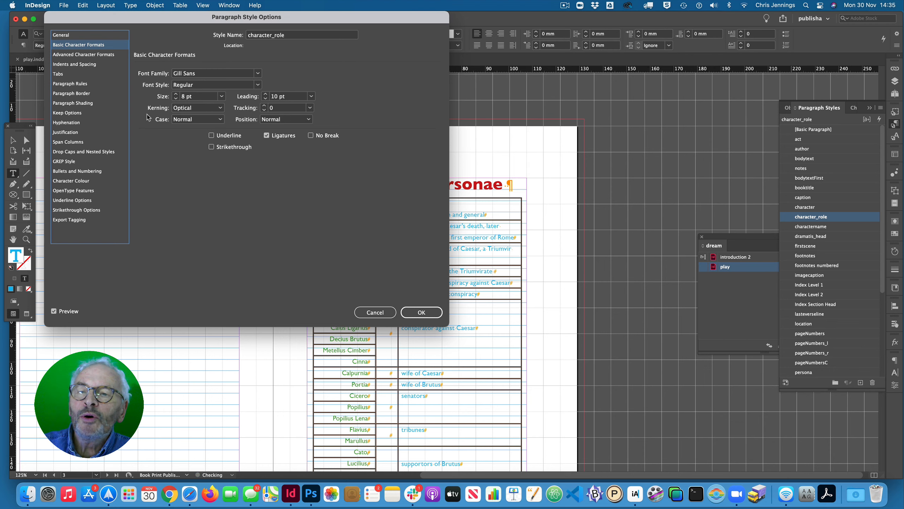
- Set the character_role paragraph style's Align to Grid option to None
click(75, 64)
click(223, 162)
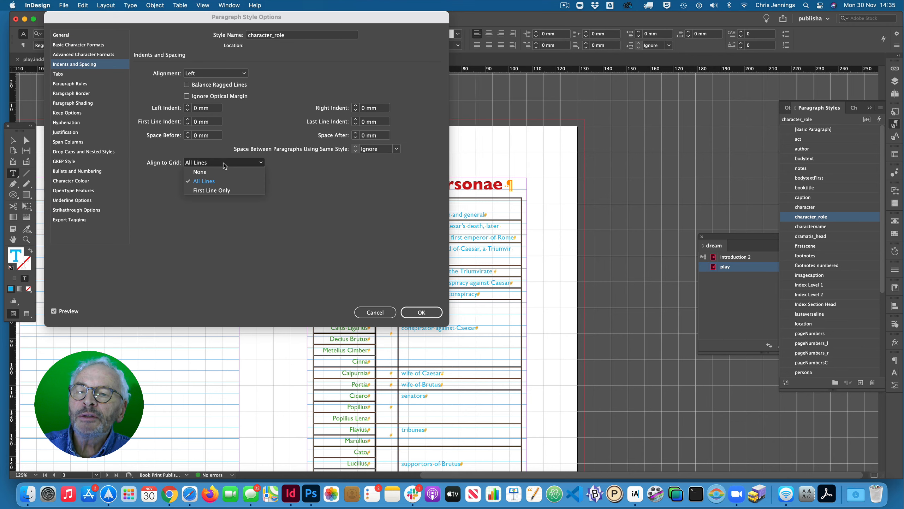
click(206, 172)
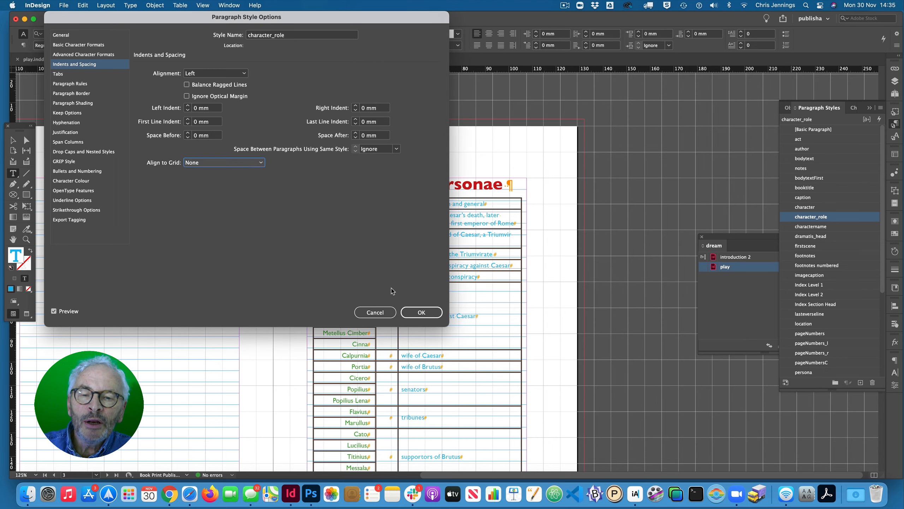
- Apply the character_role style changes and narrow the table's empty middle column
click(405, 307)
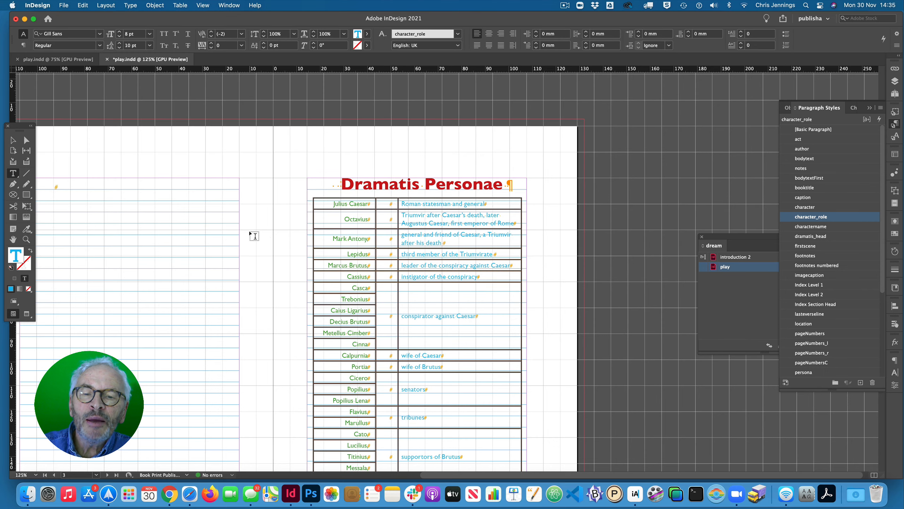
scroll(264, 226, down, 2)
scroll(265, 227, down, 5)
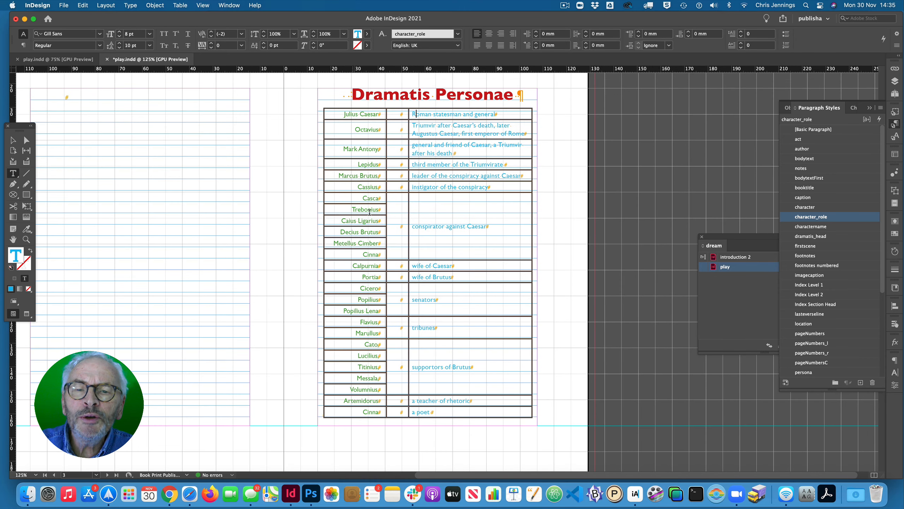
mouse_move(408, 113)
mouse_down()
mouse_move(402, 121)
mouse_move(405, 115)
mouse_up()
drag(531, 120, 536, 120)
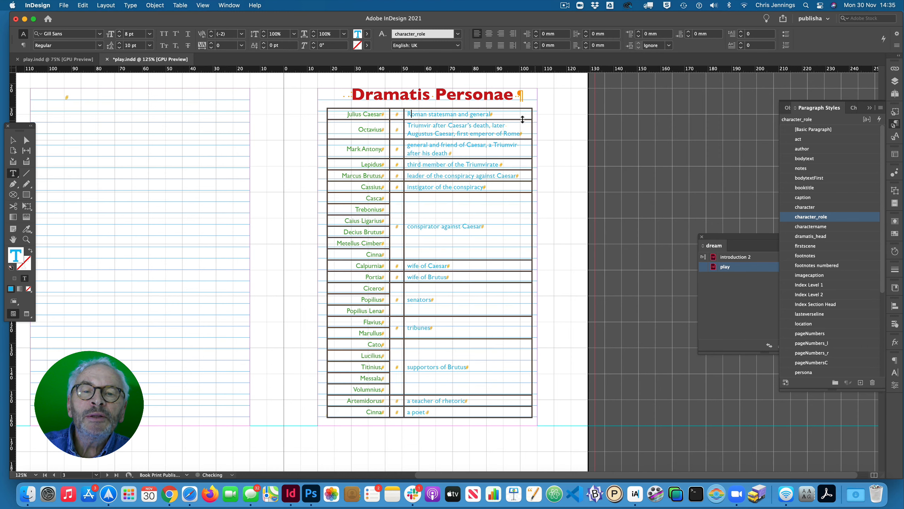
- Insert a right curly bracket glyph in the merged middle cell beside the conspirator names
click(397, 218)
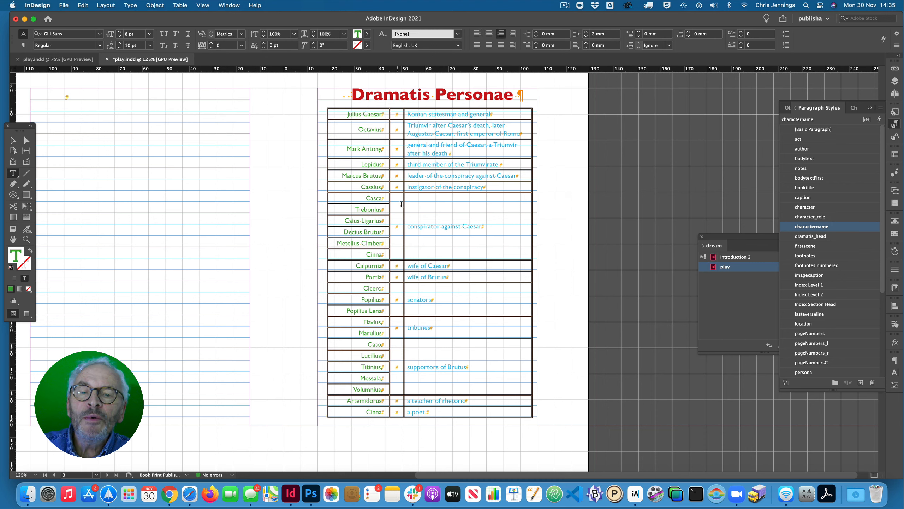
click(400, 230)
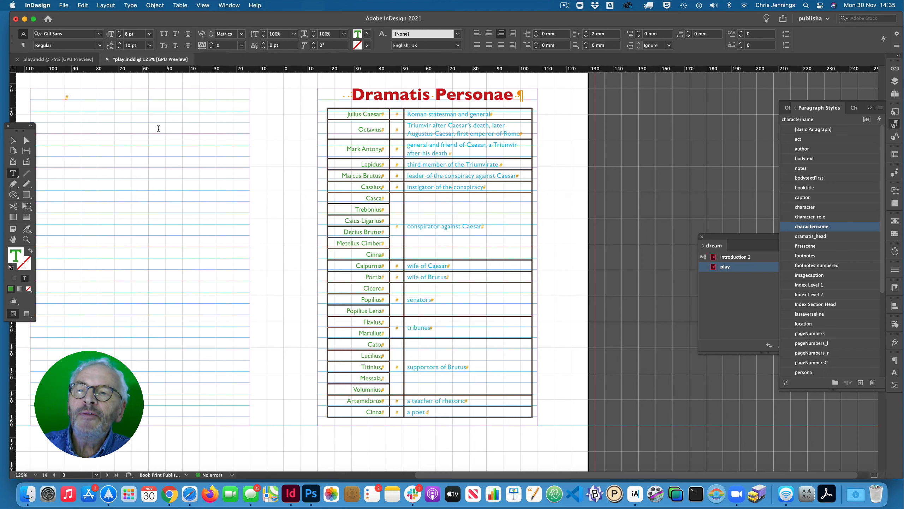
click(130, 7)
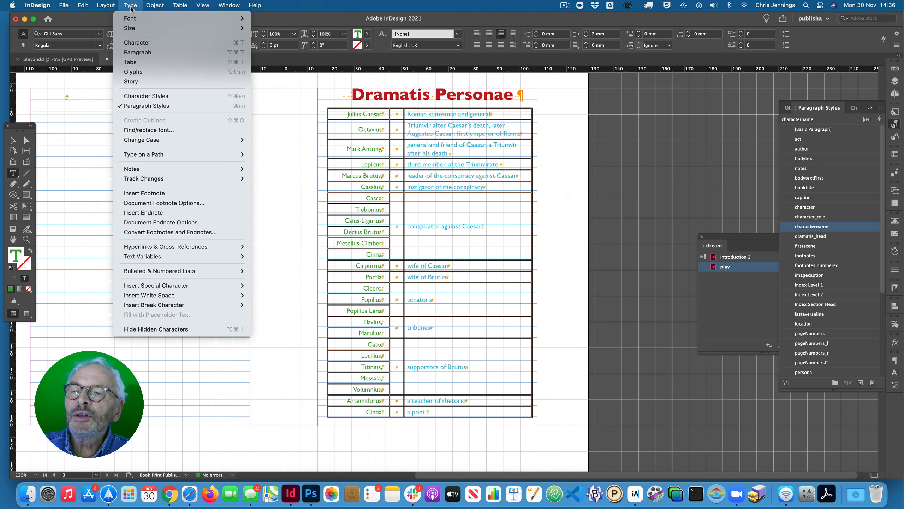
click(137, 72)
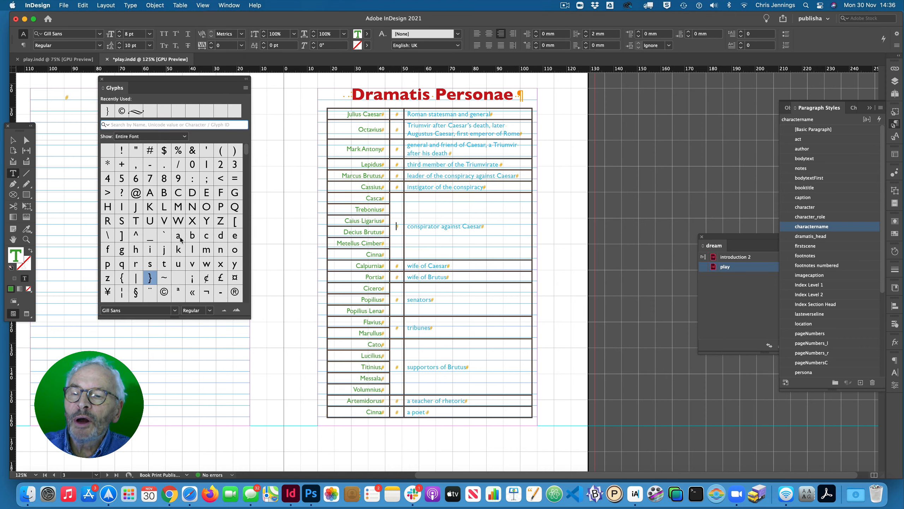
double_click(149, 278)
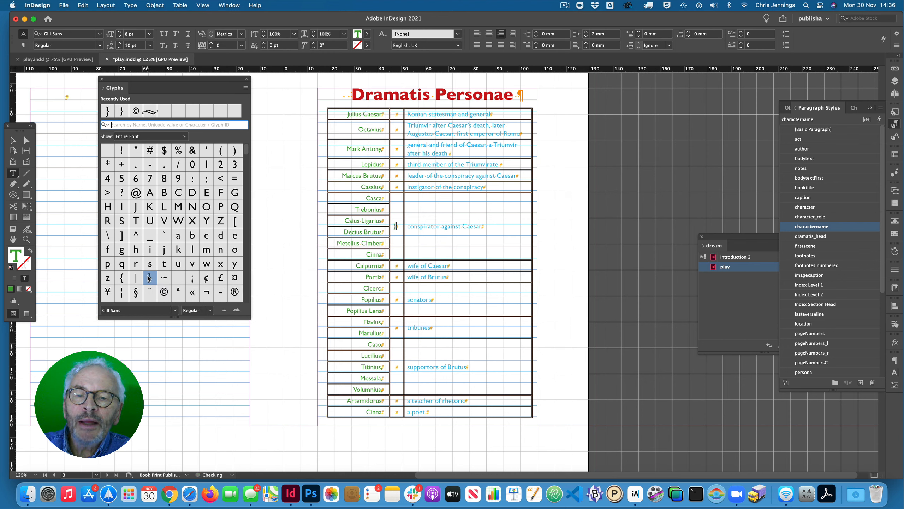
- Select the inserted curly bracket and increase its font size to 15 pt
click(395, 226)
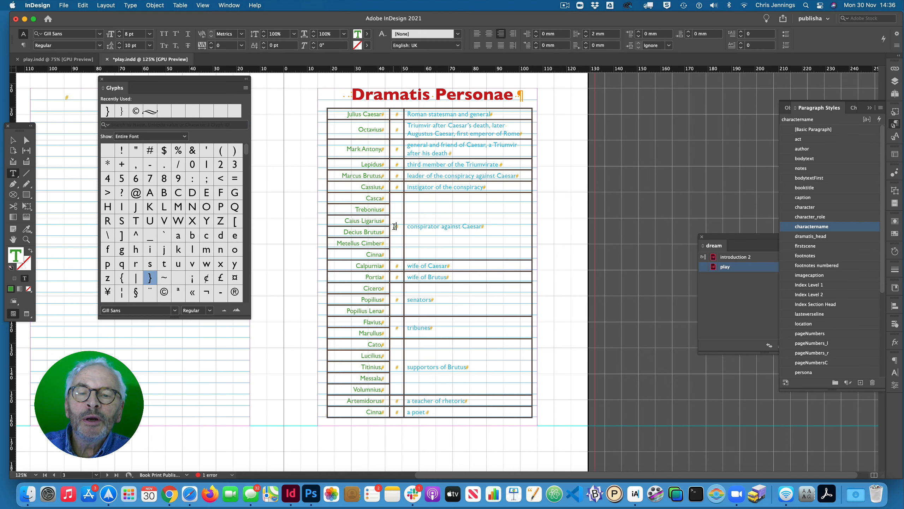
drag(396, 226, 400, 227)
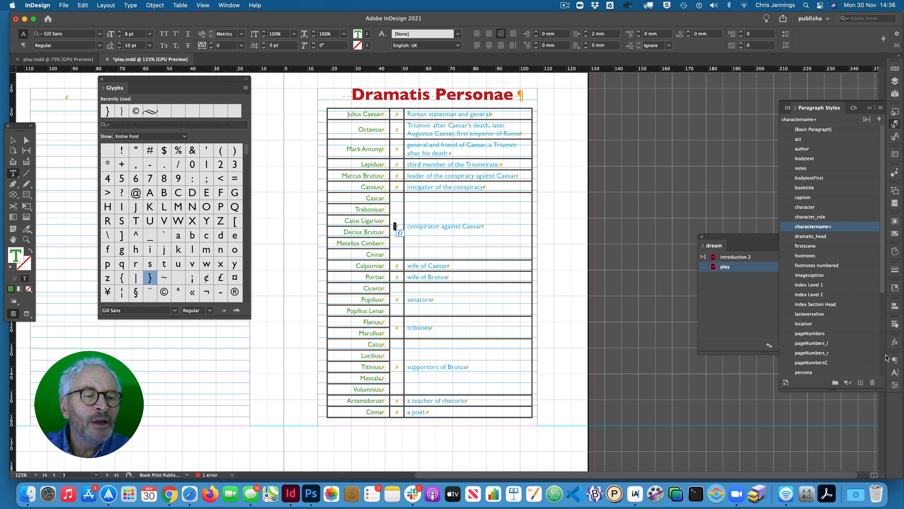
click(895, 386)
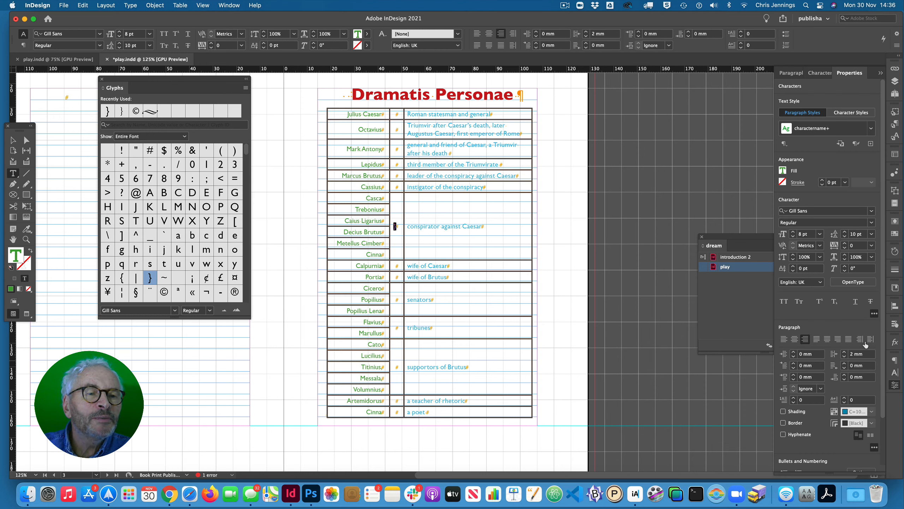
click(793, 232)
click(793, 232)
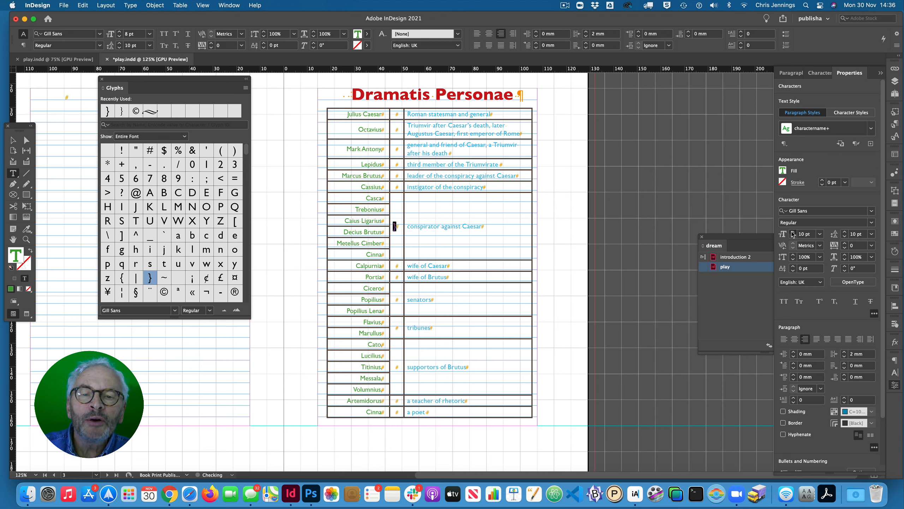
click(793, 232)
click(793, 232)
click(793, 232)
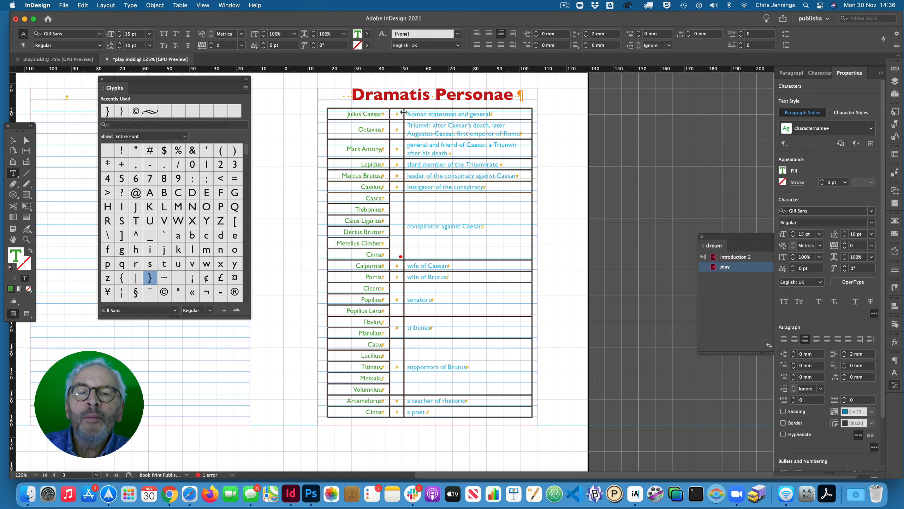
- Widen the table's middle column and enlarge the curly bracket to 49 pt
drag(403, 112, 409, 113)
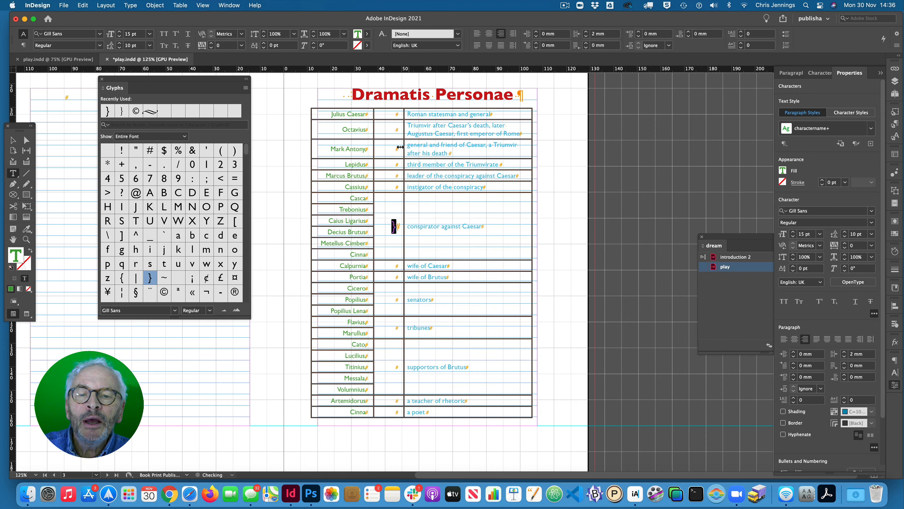
click(793, 231)
click(793, 232)
click(793, 232)
click(793, 232)
click(793, 231)
click(793, 231)
click(794, 231)
click(793, 232)
click(794, 231)
click(793, 231)
click(793, 231)
click(794, 231)
click(793, 232)
click(793, 232)
click(793, 232)
click(793, 232)
click(793, 231)
click(793, 231)
click(793, 231)
click(793, 231)
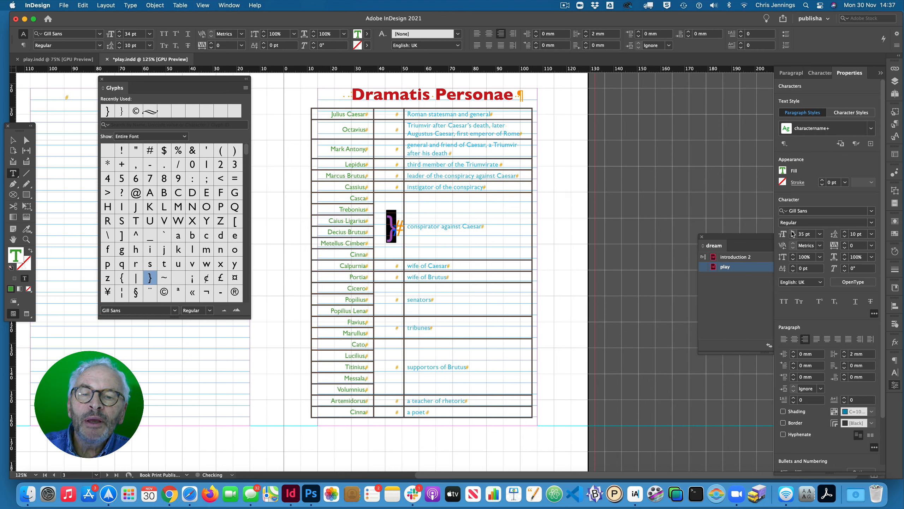
click(794, 232)
click(793, 231)
click(793, 232)
click(793, 231)
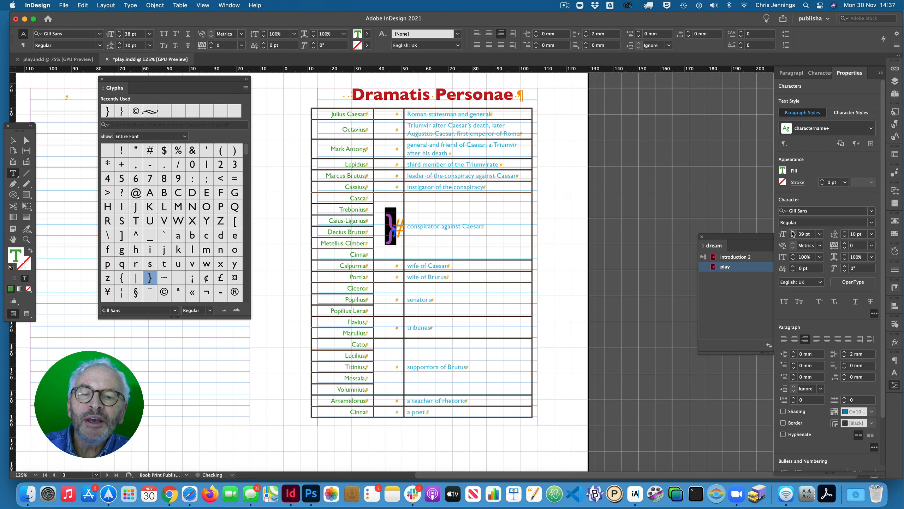
click(794, 231)
click(794, 232)
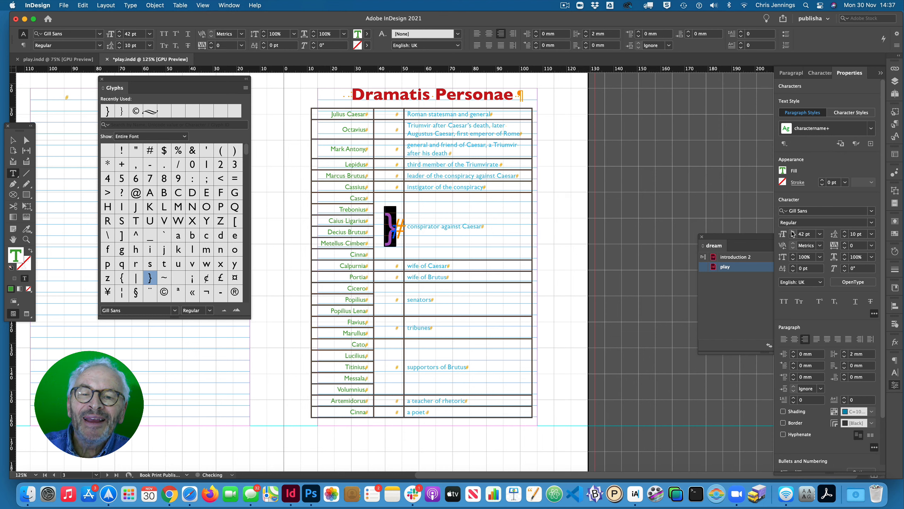
click(793, 231)
click(793, 231)
click(793, 231)
click(793, 231)
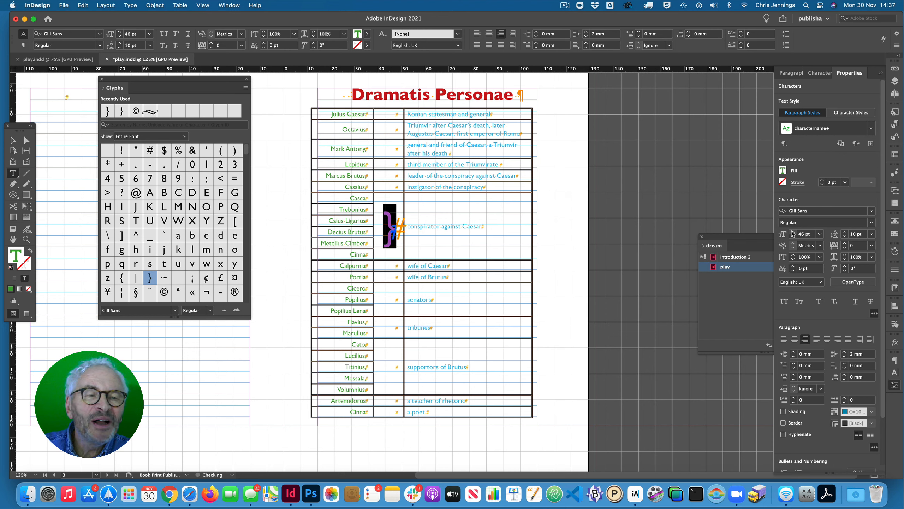
click(794, 231)
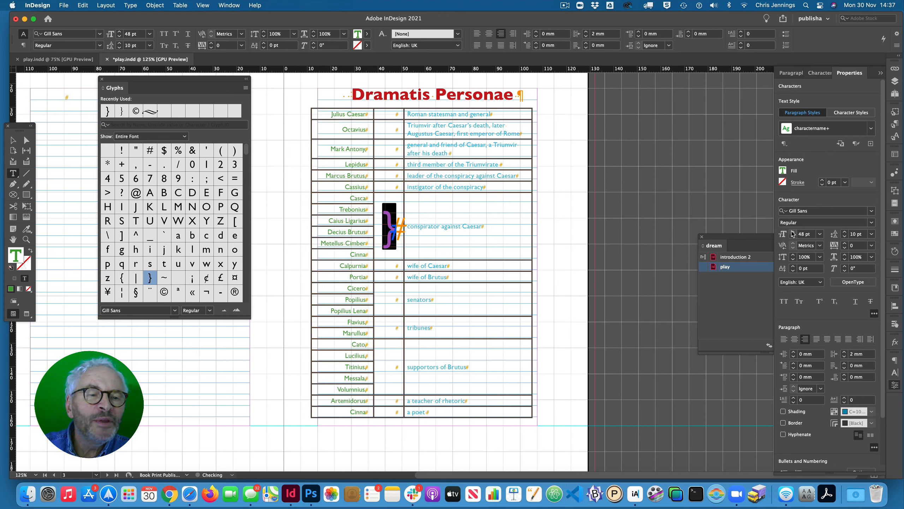
click(793, 231)
- Change the curly bracket's font weight to Light and increase its size to 58 pt
click(869, 224)
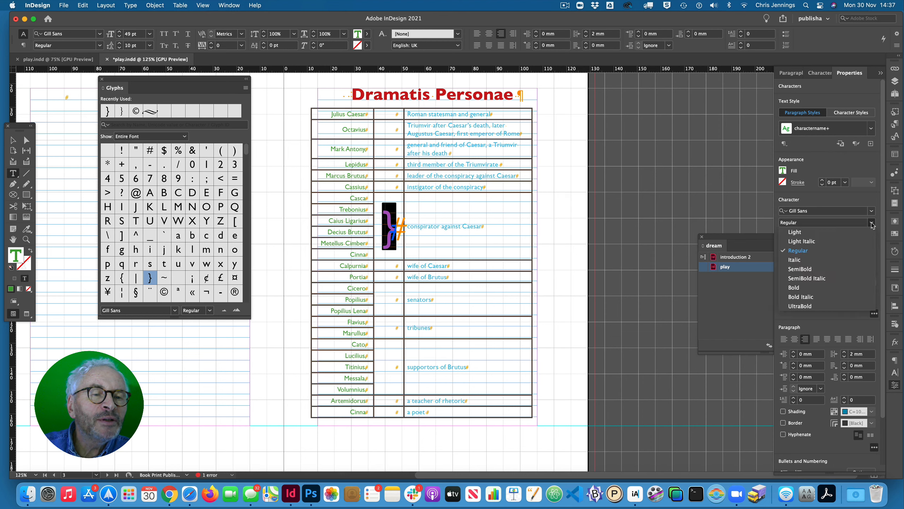
click(806, 235)
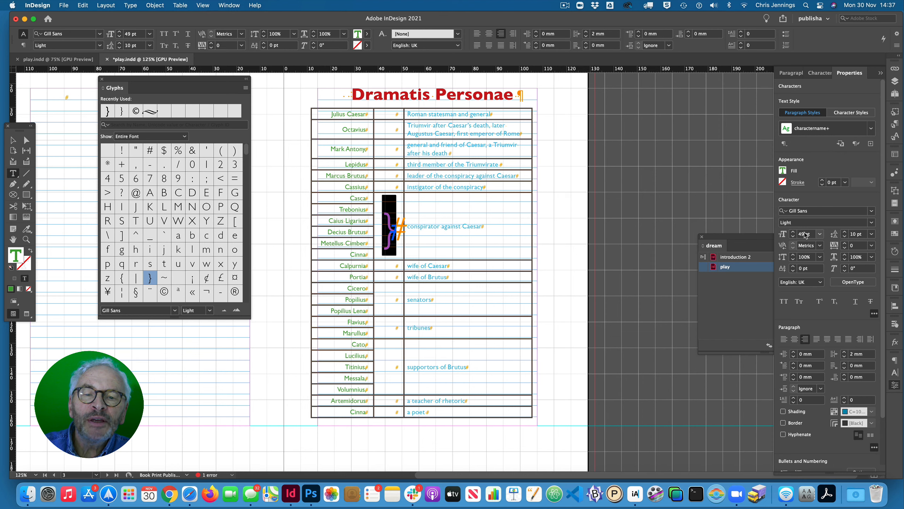
click(794, 232)
click(794, 231)
click(793, 232)
click(793, 232)
click(794, 231)
click(794, 231)
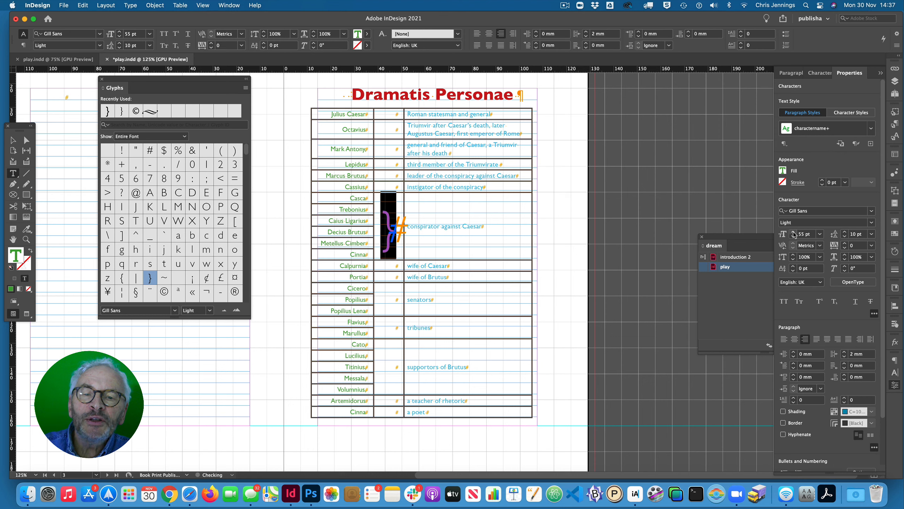
click(794, 232)
click(794, 232)
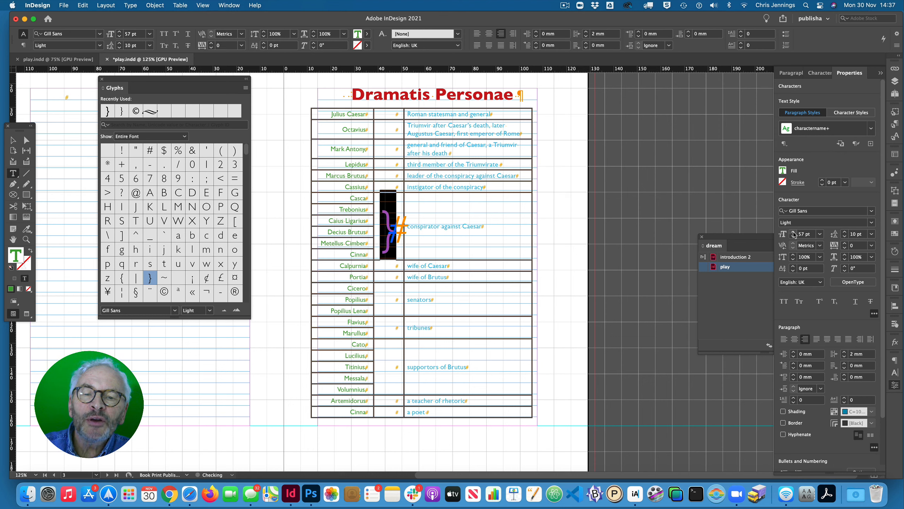
click(794, 232)
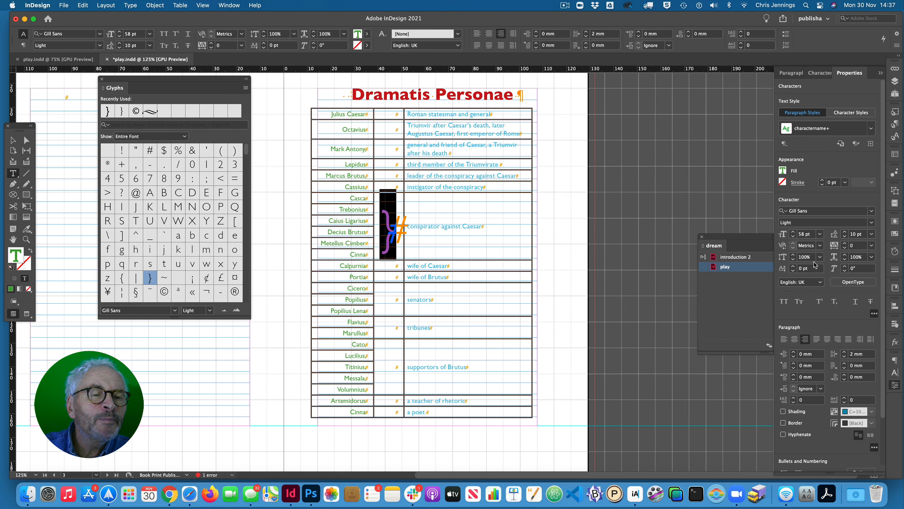
- Centre the curly bracket in its cell with tracking of -60 and enlarge it to 65 pt
click(845, 249)
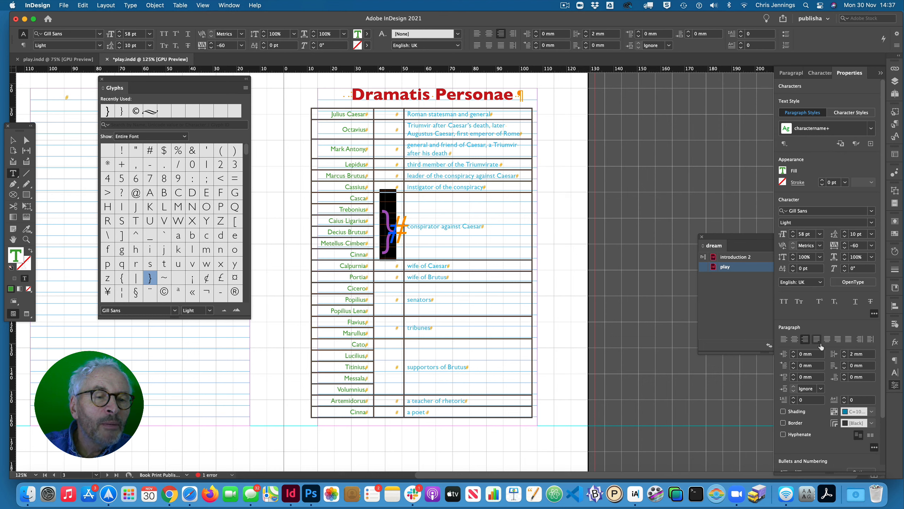
click(794, 339)
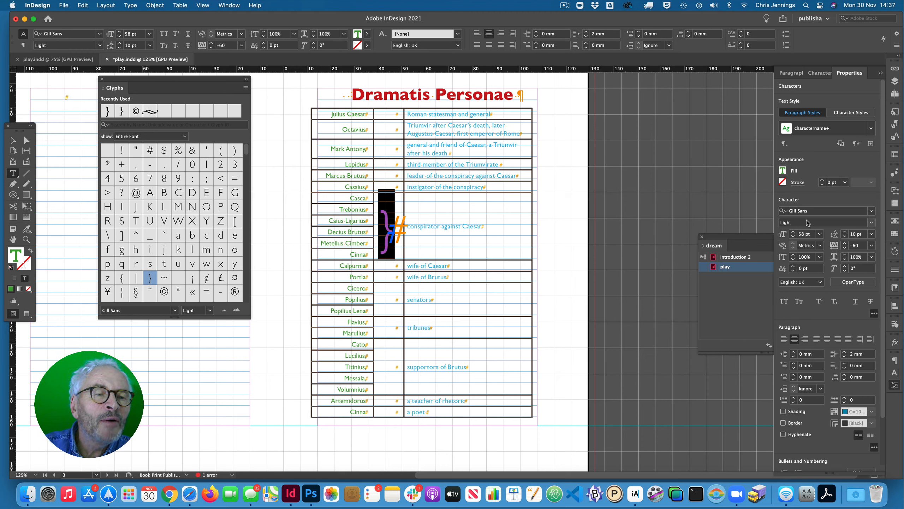
click(793, 232)
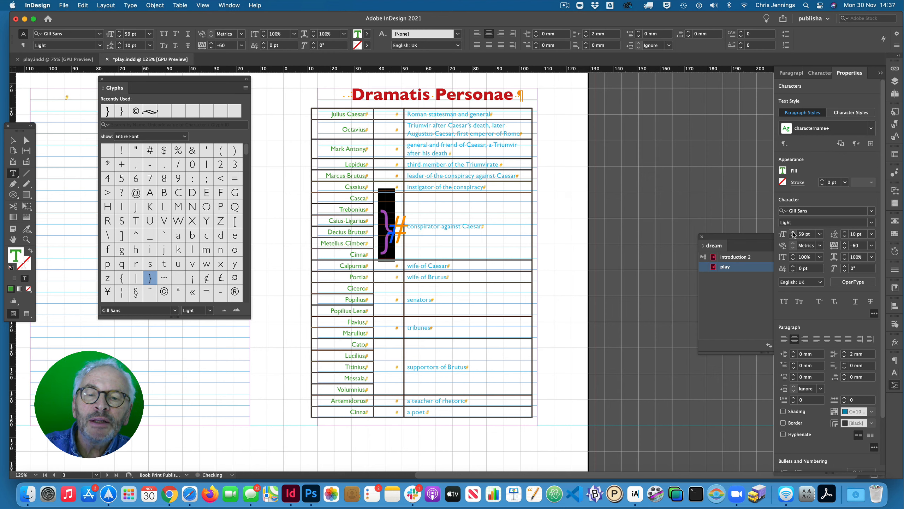
click(793, 232)
click(793, 232)
click(793, 232)
click(794, 232)
click(793, 232)
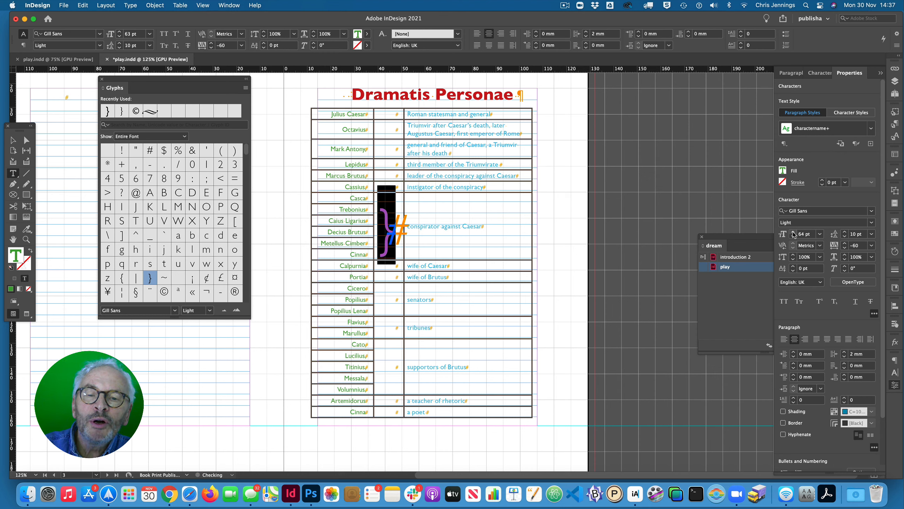
click(793, 232)
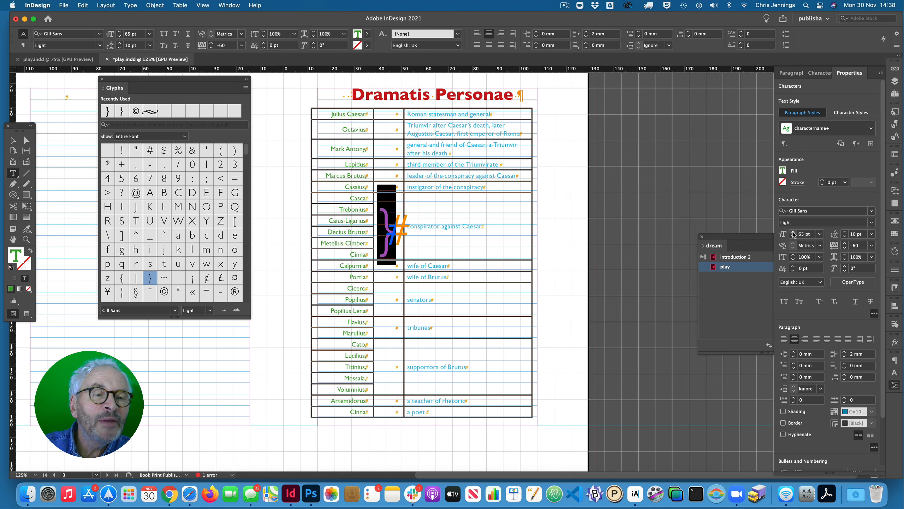
- Increase the curly bracket's leading beyond 28 pt
click(846, 232)
click(846, 232)
click(845, 232)
click(845, 232)
click(846, 232)
click(846, 232)
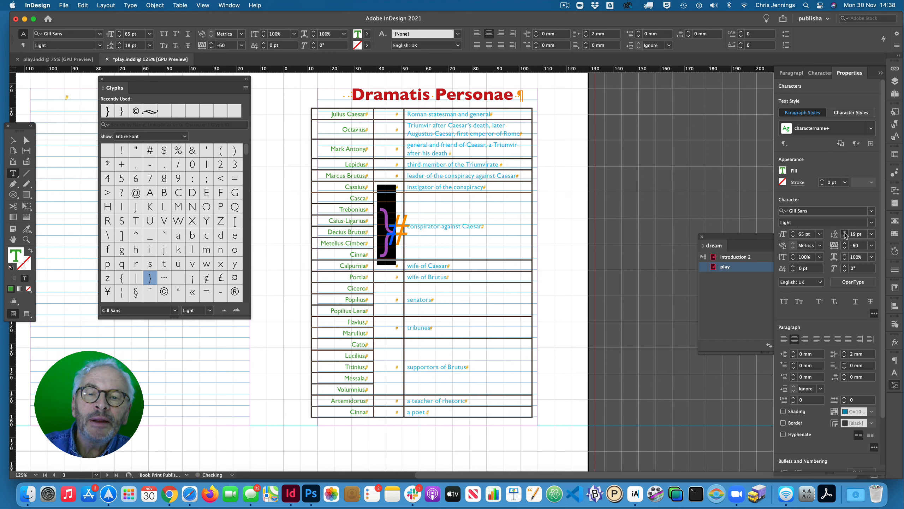
click(845, 232)
click(846, 232)
click(845, 232)
click(845, 232)
click(845, 232)
click(845, 232)
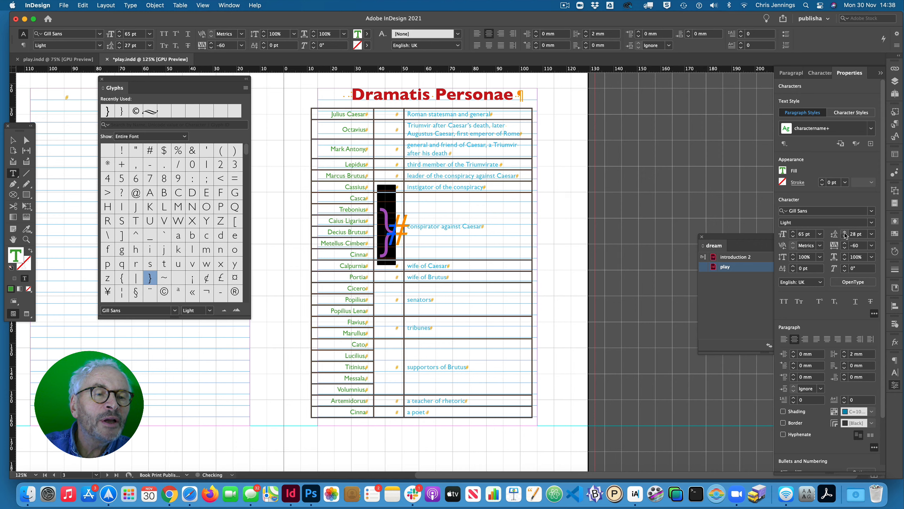
click(845, 232)
click(845, 232)
click(845, 232)
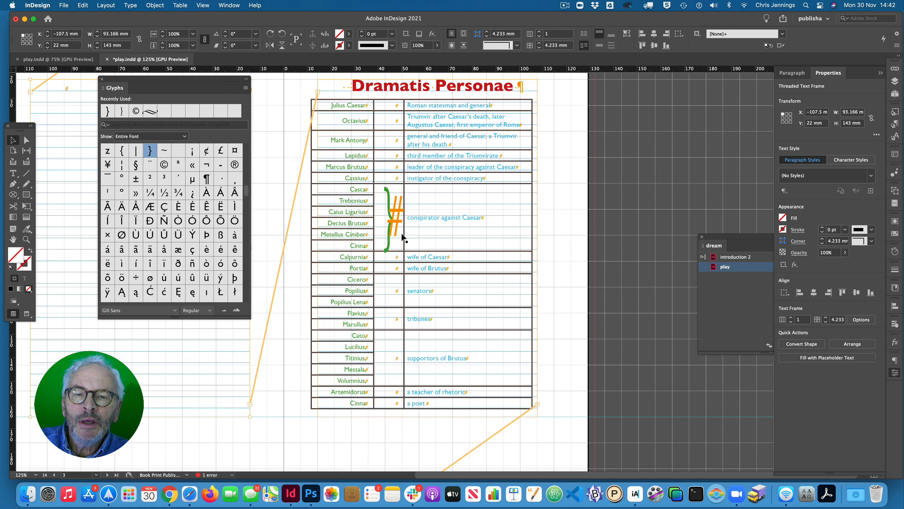
- Preview the table without guides and hidden characters, and inspect the formatting applied to the curly bracket
key(w)
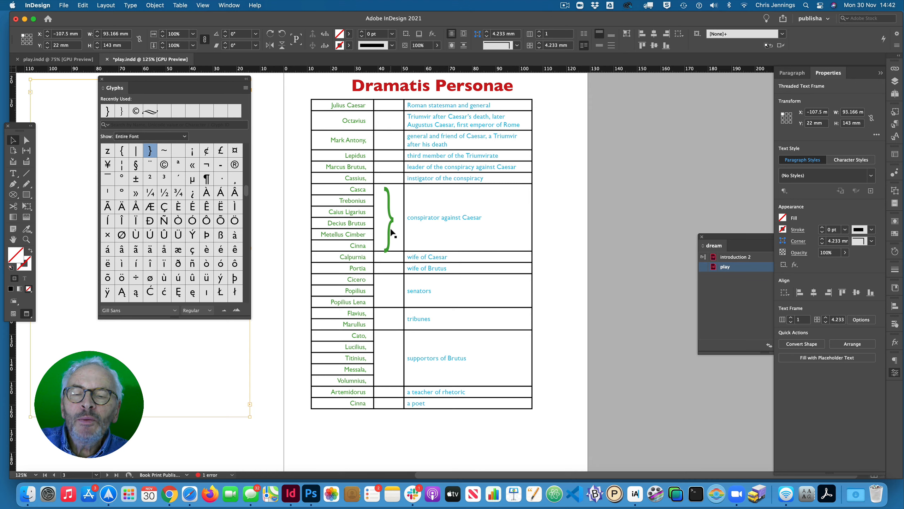
key(w)
double_click(391, 226)
double_click(392, 227)
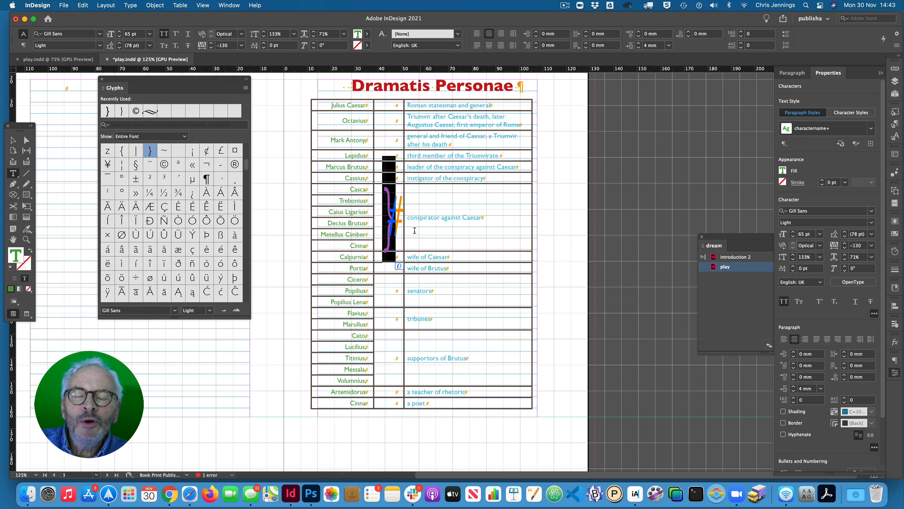
click(396, 216)
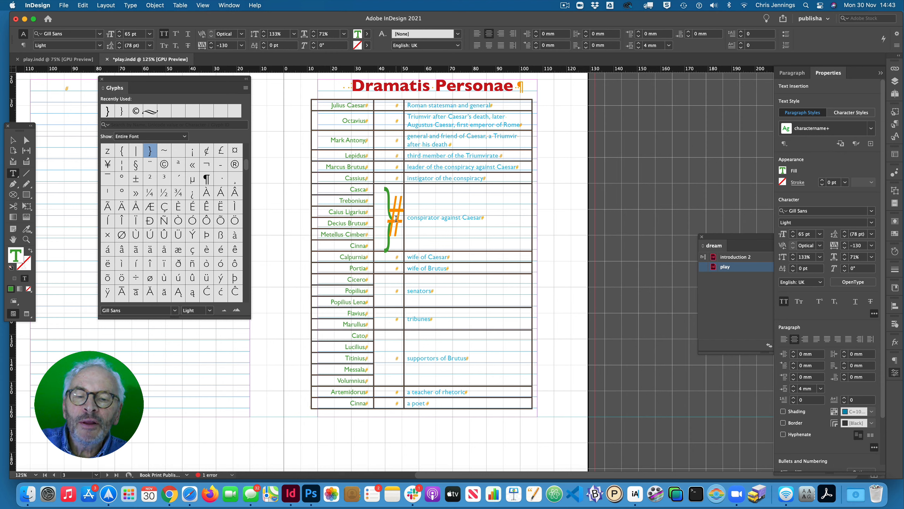
- Copy the curly bracket from the conspirators' cell into the empty middle cell beside "supportors of Brutus"
drag(394, 219, 383, 233)
key(super+c)
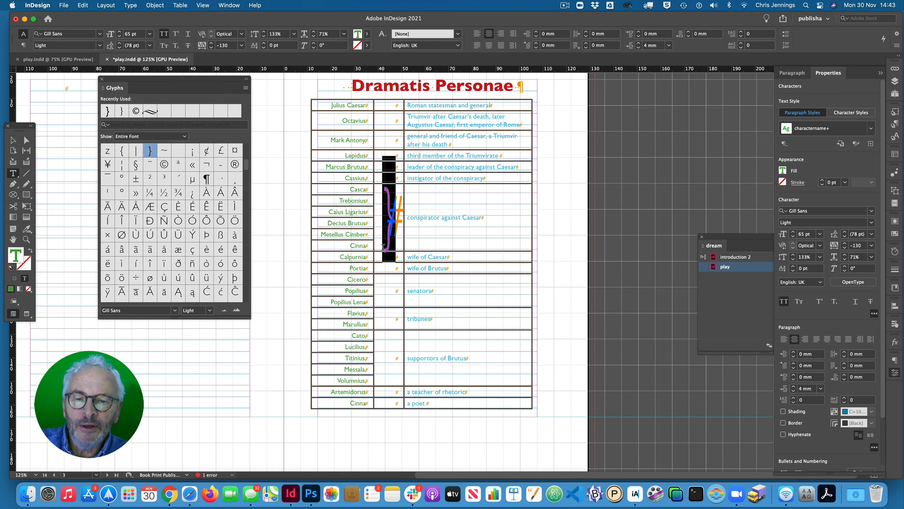
click(398, 359)
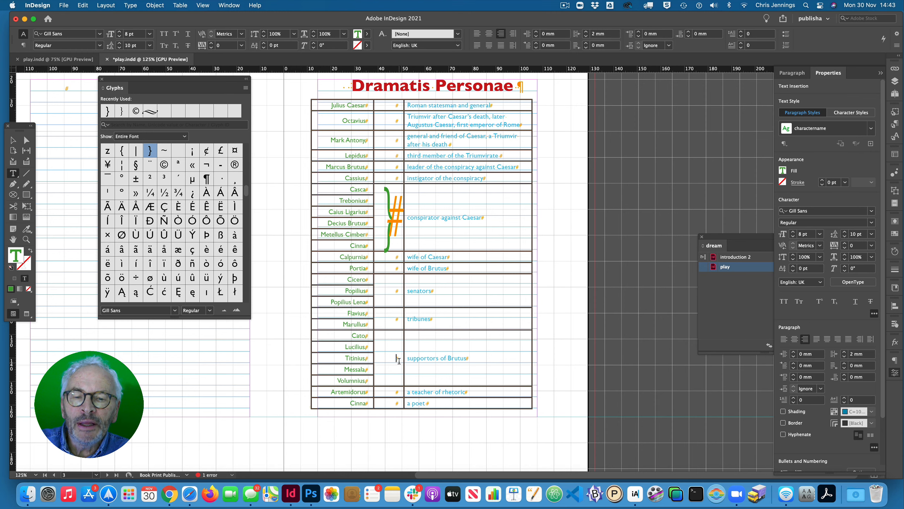
key(super+v)
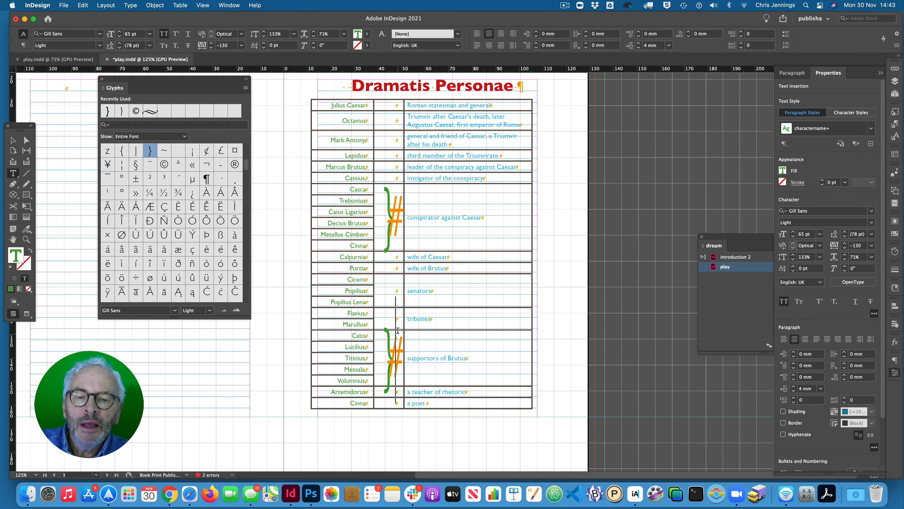
- Reduce the curly bracket beside "supportors of Brutus" to 53 pt so it spans its five names
drag(400, 358, 388, 354)
key(super+c)
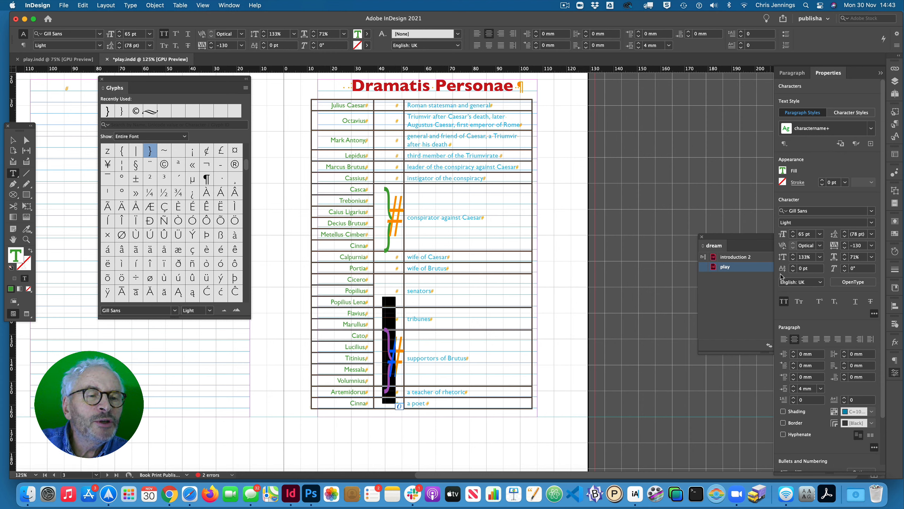
click(794, 237)
click(793, 237)
click(793, 236)
click(793, 237)
click(794, 237)
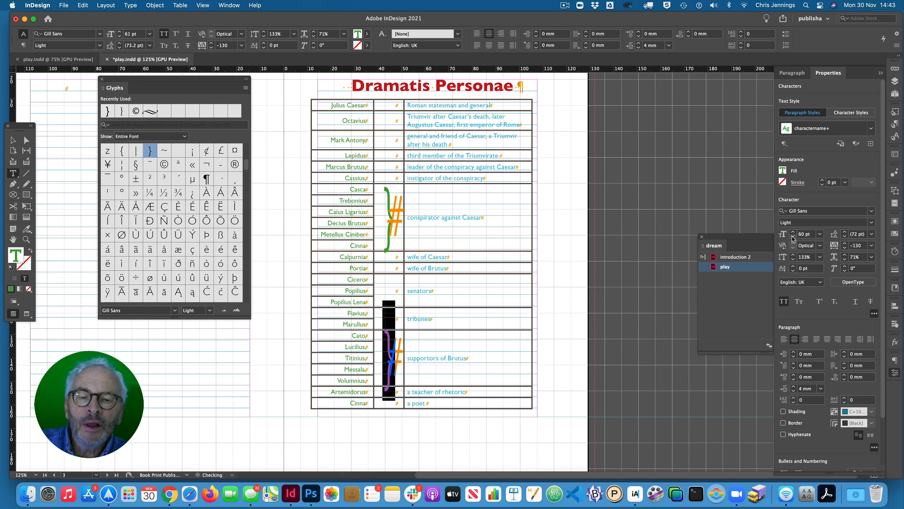
click(793, 237)
click(793, 236)
click(793, 237)
click(794, 237)
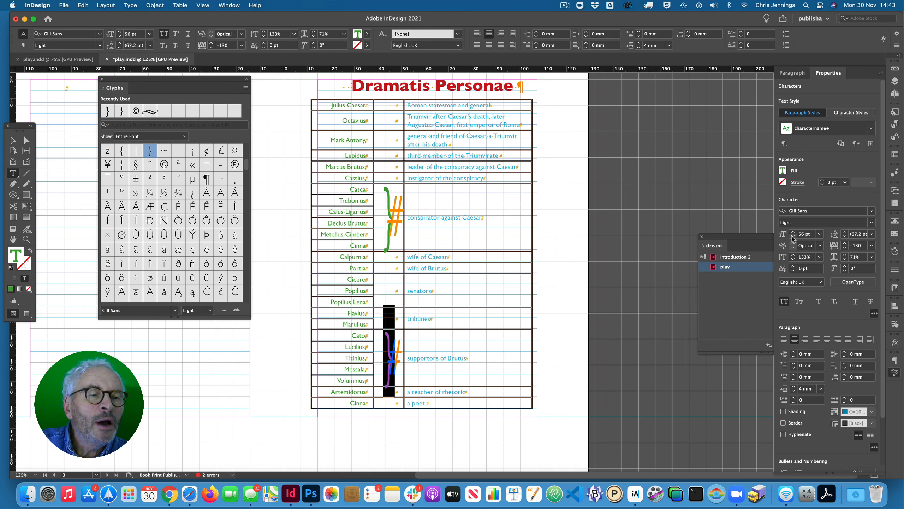
click(794, 237)
click(793, 236)
click(793, 237)
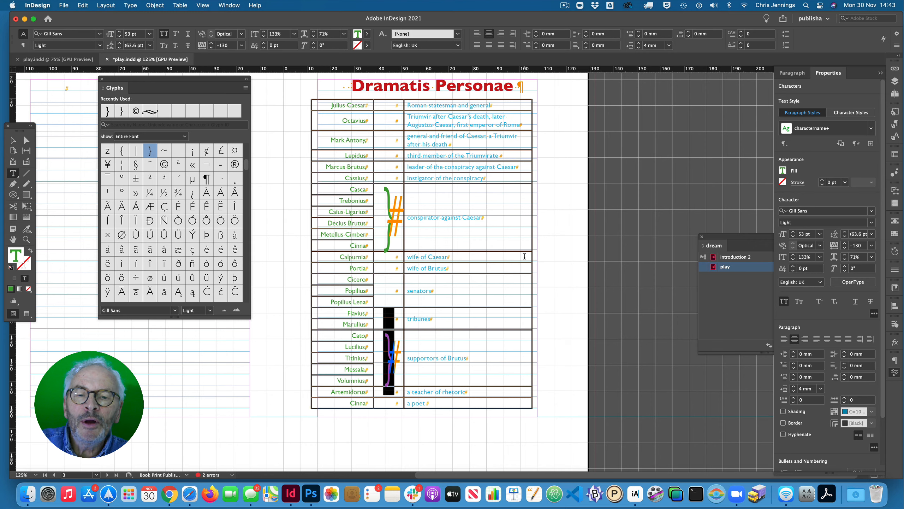
- Paste the curly bracket into the merged middle cell beside "servants to Brutus" on the table's continuation page
scroll(524, 256, down, 1)
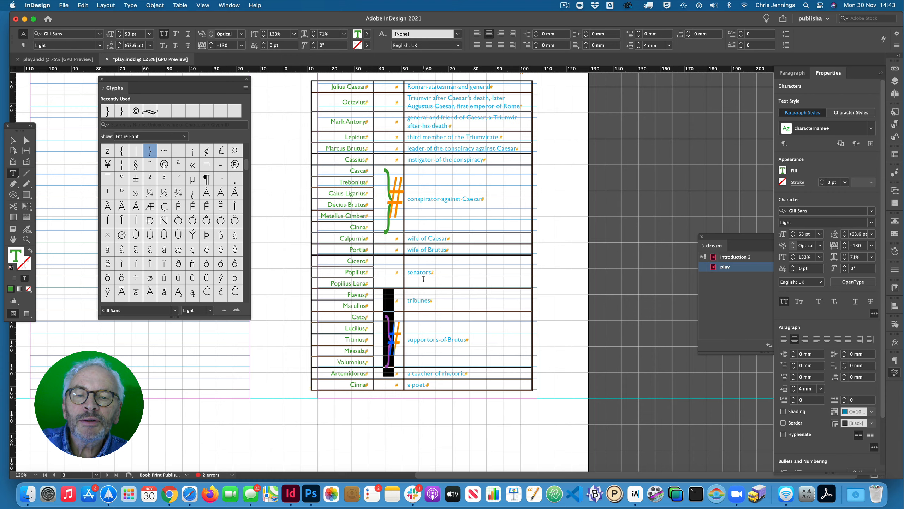
scroll(423, 279, down, 10)
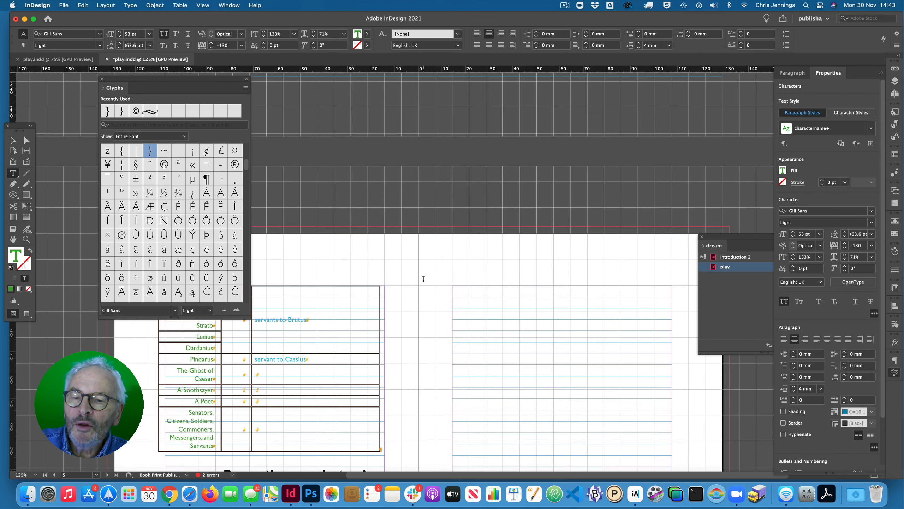
scroll(423, 279, left, 4)
scroll(423, 279, down, 3)
click(325, 270)
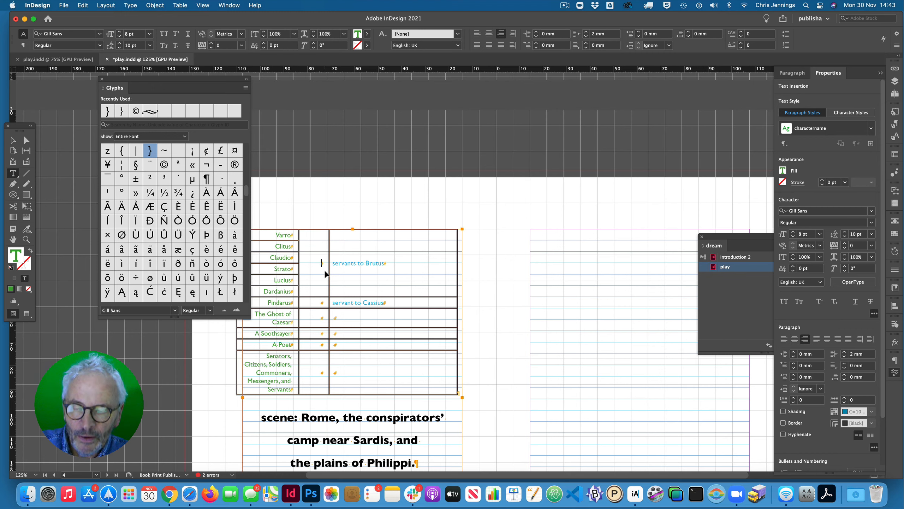
key(super+v)
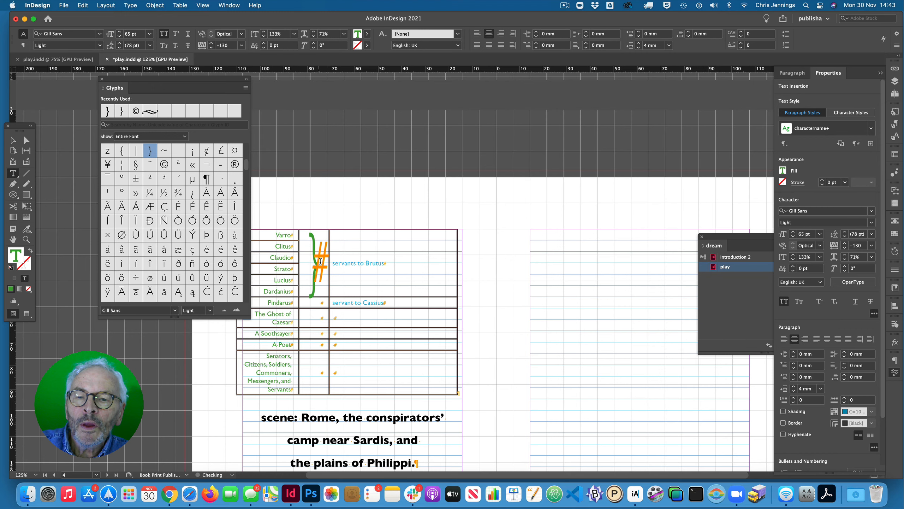
double_click(312, 259)
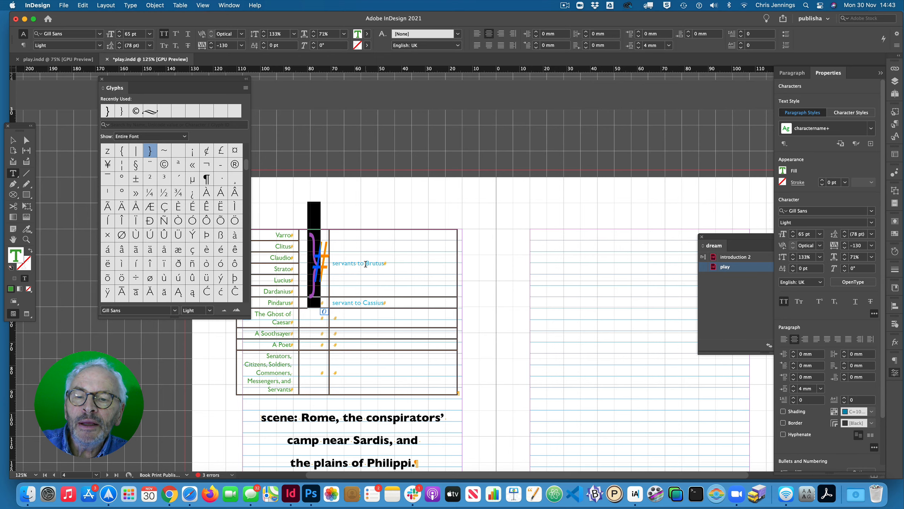
click(395, 266)
- Select the whole Dramatis Personae table and set its table border weight to 0 pt
scroll(395, 266, up, 20)
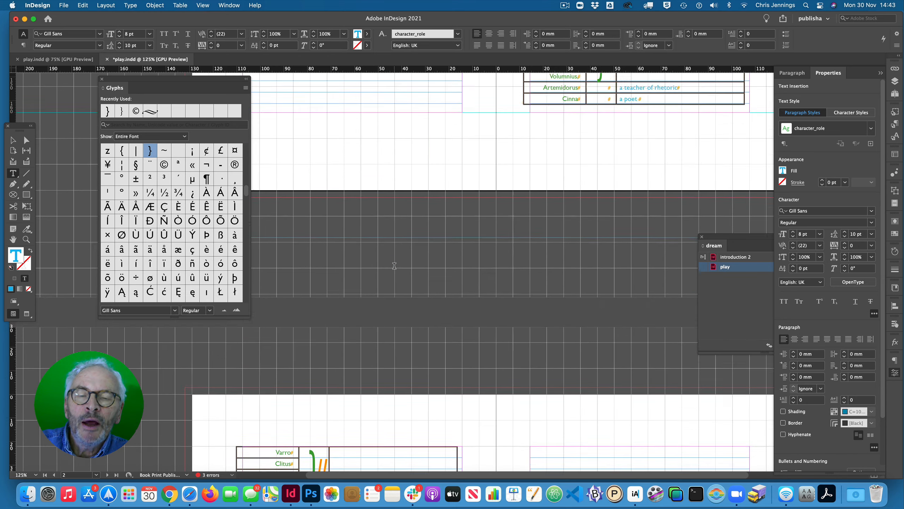
scroll(394, 266, right, 5)
scroll(395, 265, down, 2)
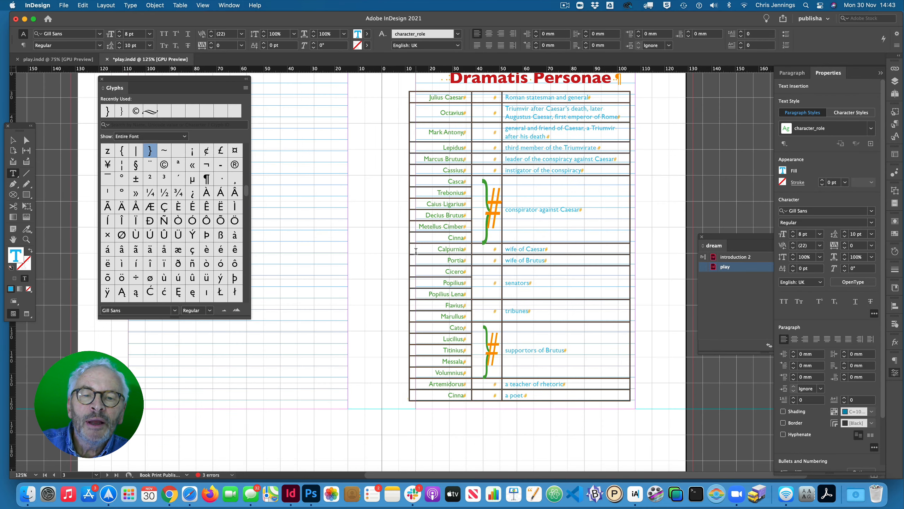
click(408, 90)
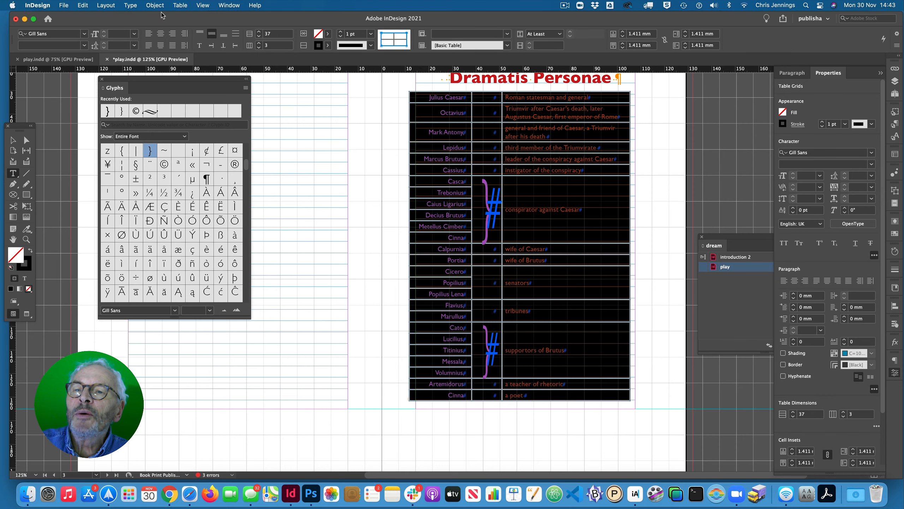
click(130, 6)
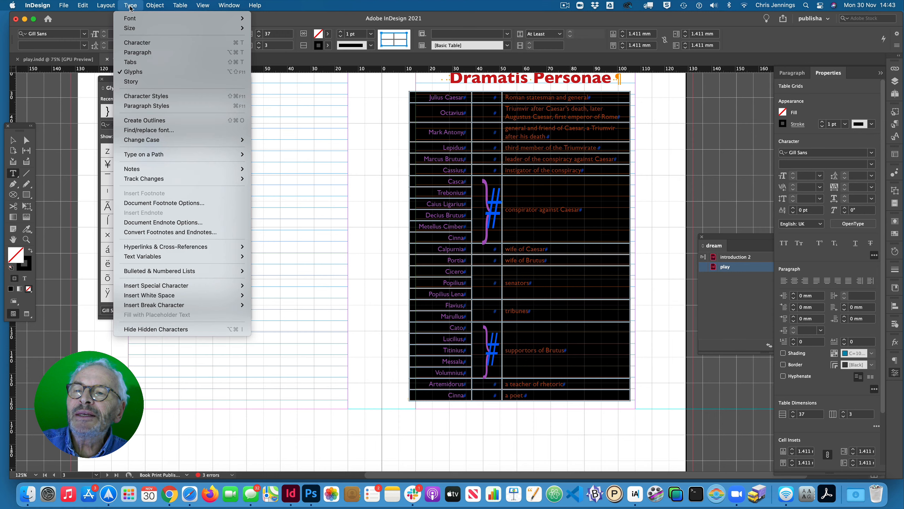
mouse_move(181, 7)
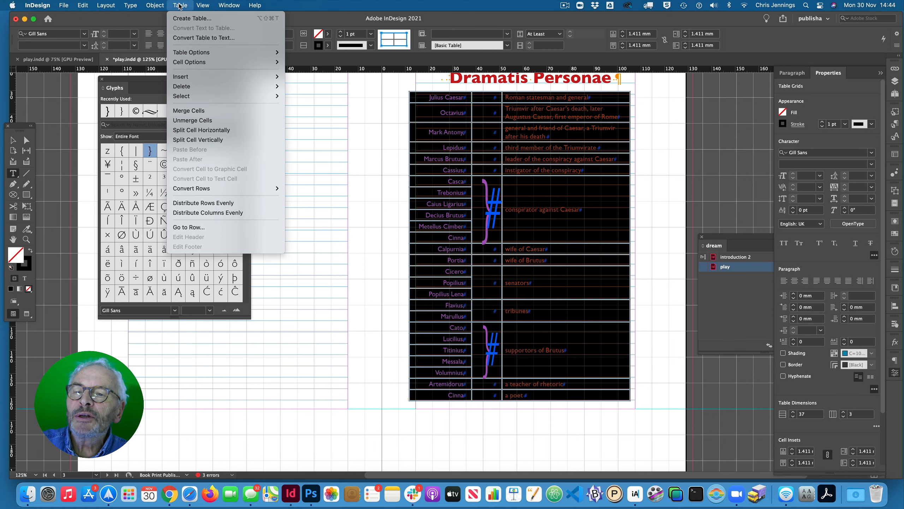
mouse_move(264, 53)
click(291, 54)
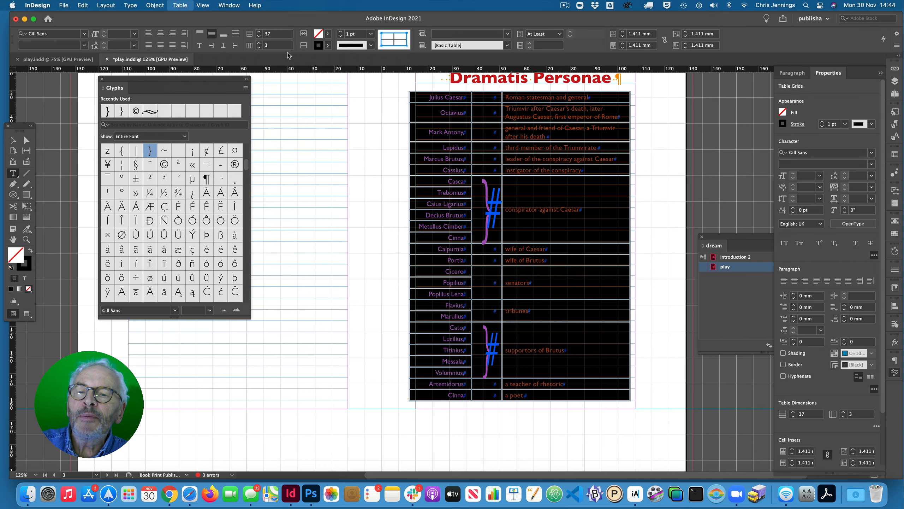
drag(373, 143, 158, 133)
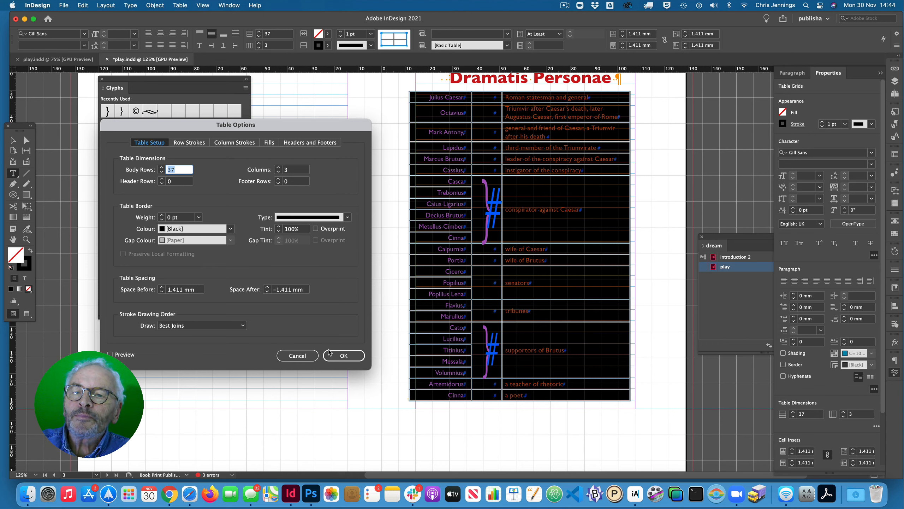
click(338, 354)
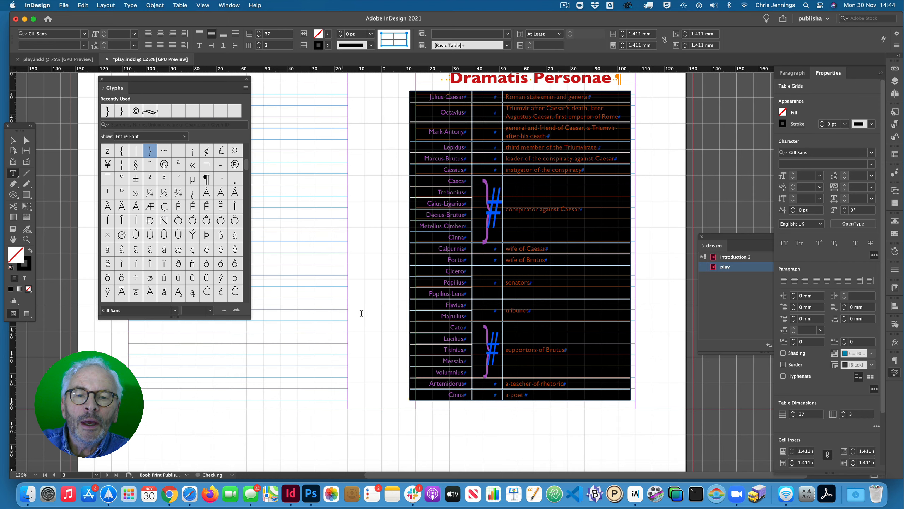
click(384, 280)
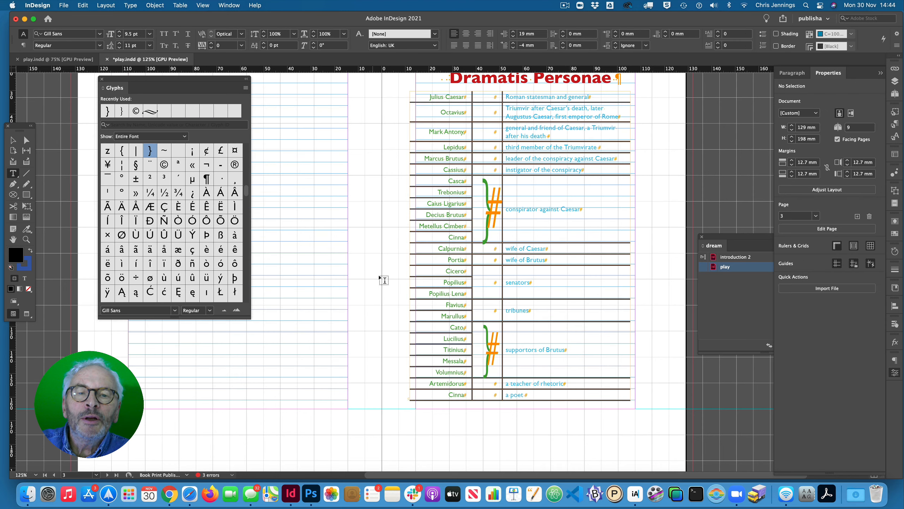
- Select the entire table and set the stroke weight of all its cells to 0 pt
click(432, 88)
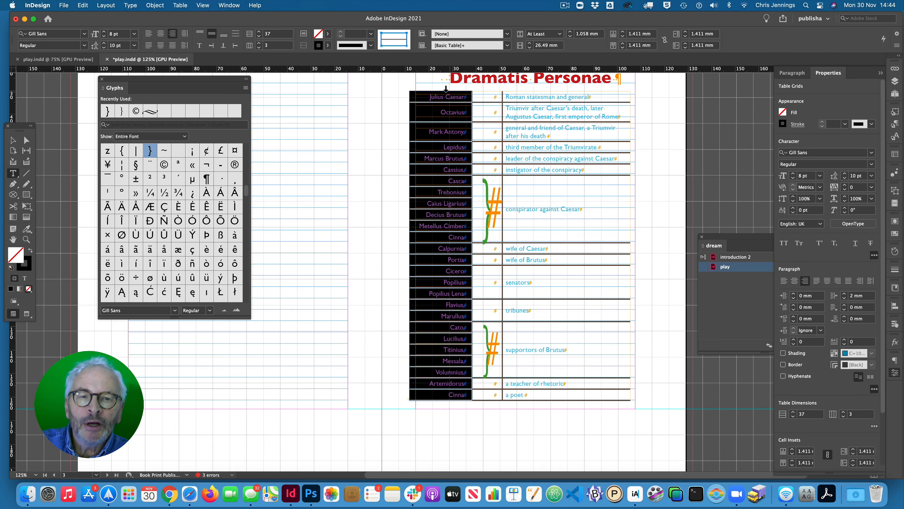
click(410, 89)
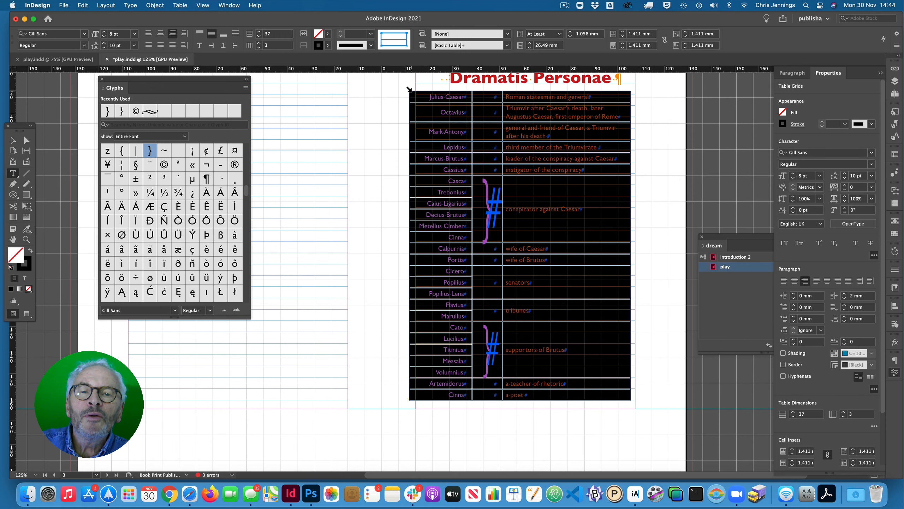
click(182, 6)
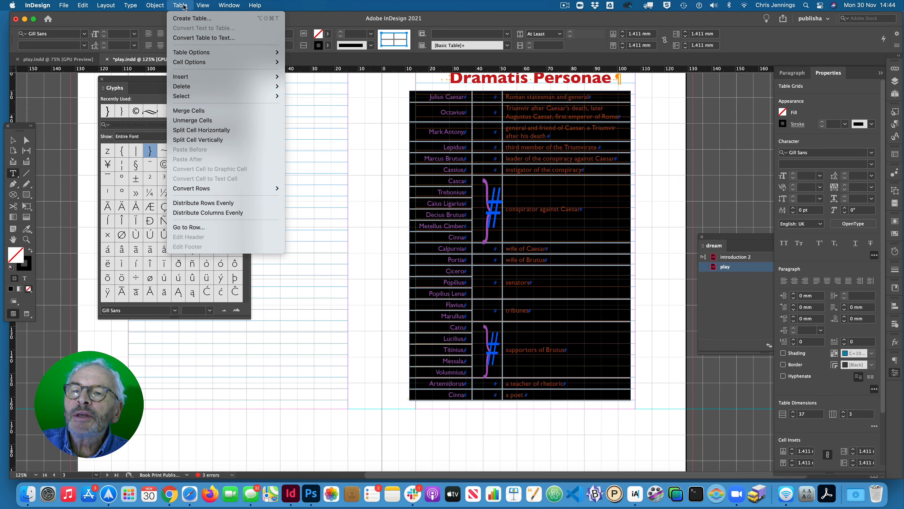
mouse_move(195, 62)
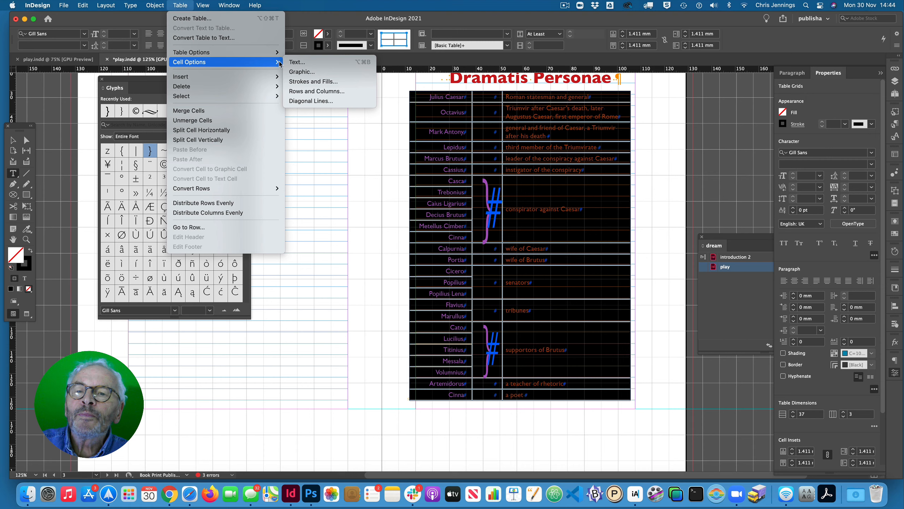
click(306, 82)
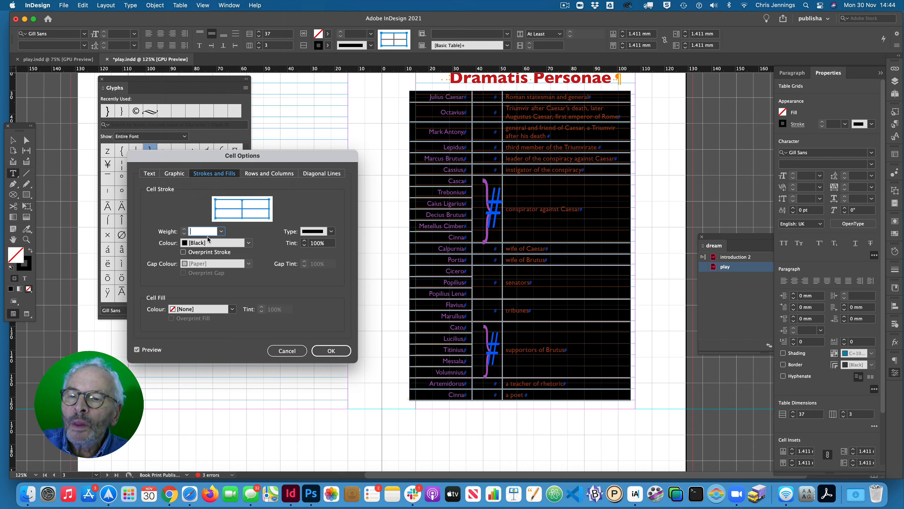
click(221, 232)
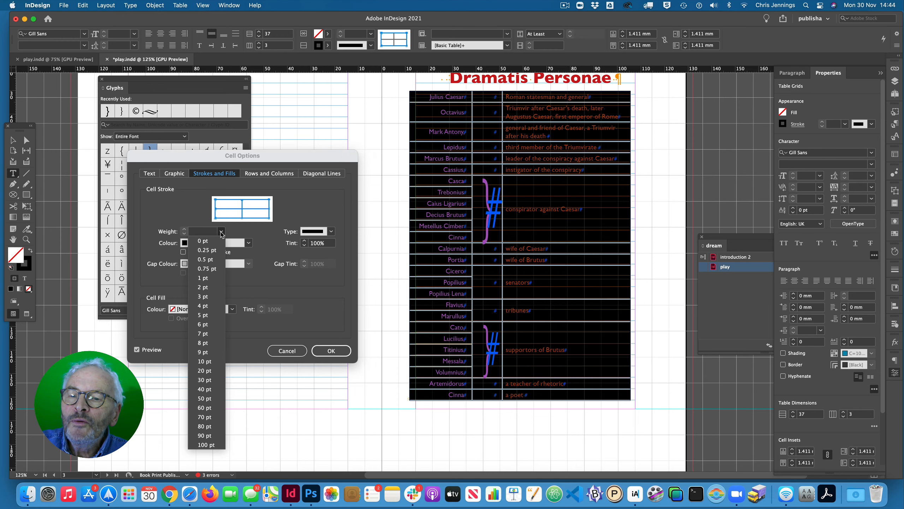
click(203, 241)
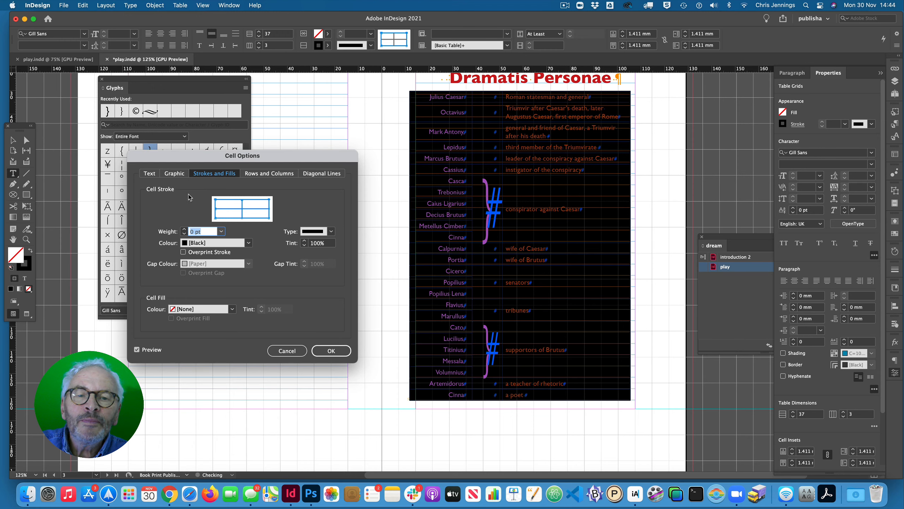
click(331, 350)
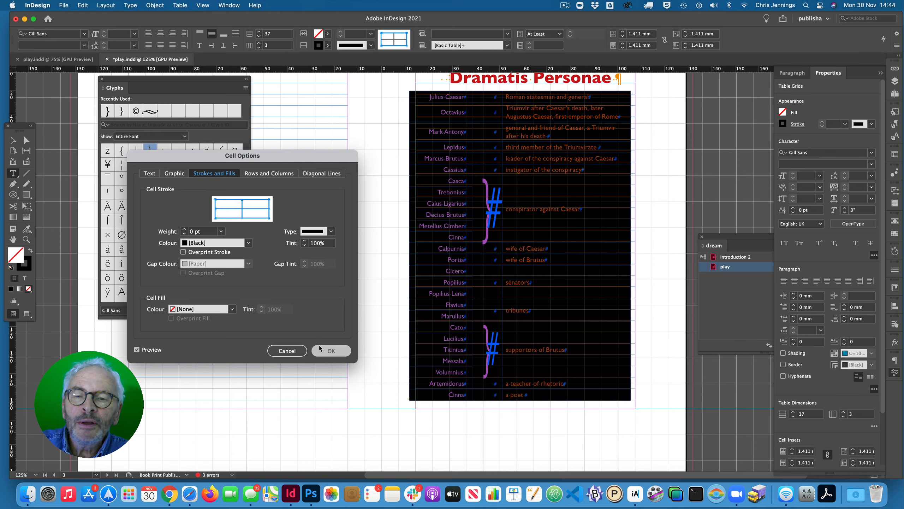
click(337, 230)
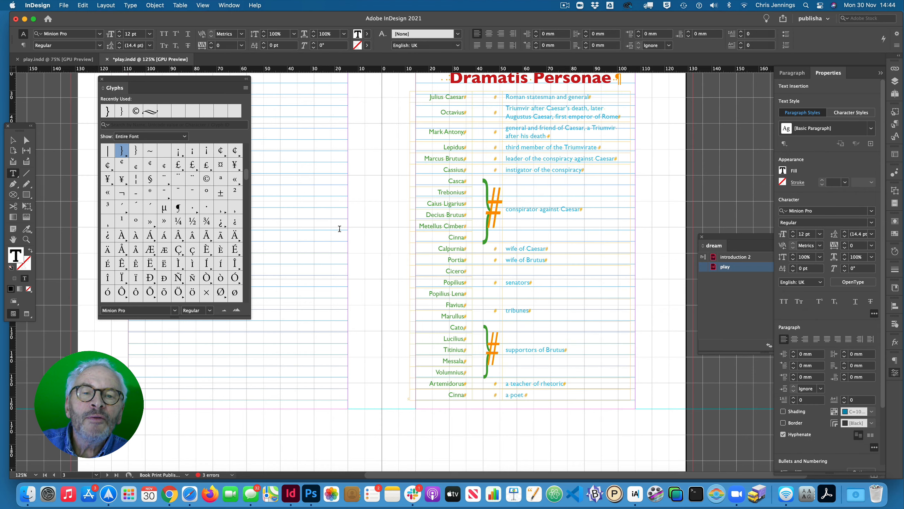
- Narrow the table's middle bracket column to about 8.5 mm
scroll(338, 230, up, 3)
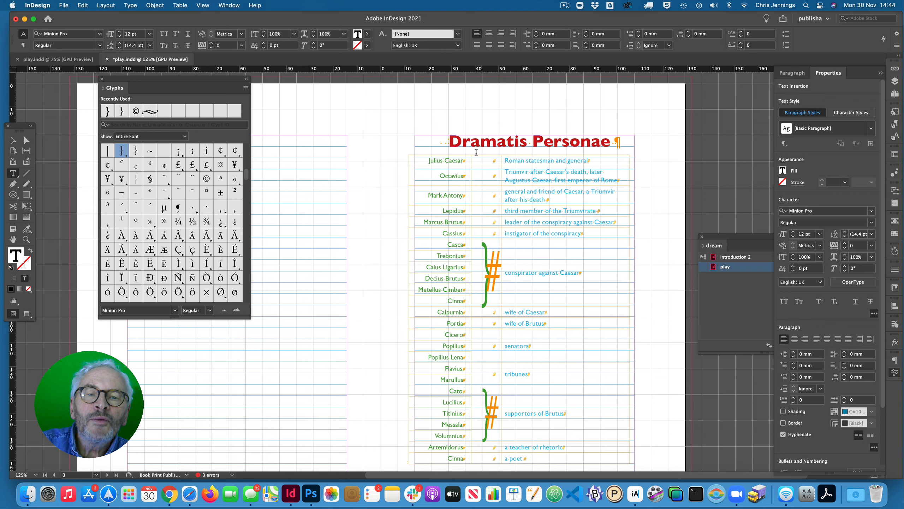
click(453, 152)
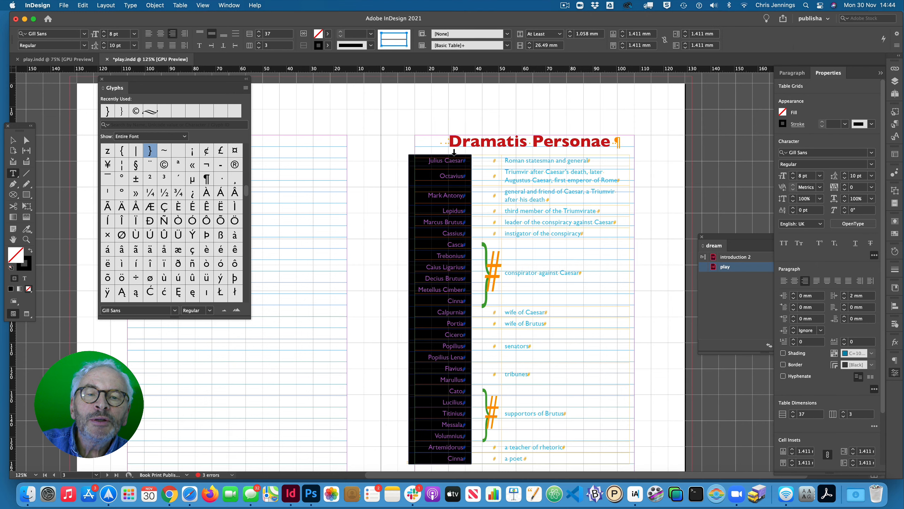
click(484, 152)
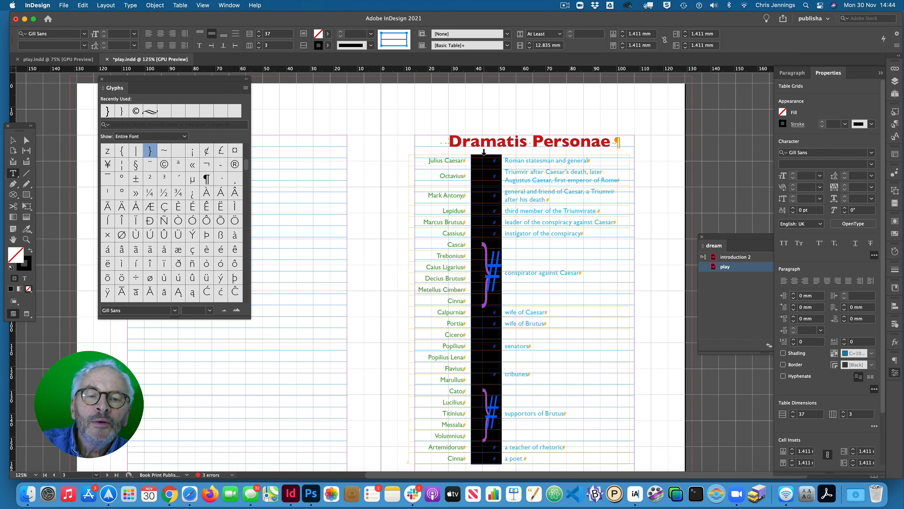
drag(501, 157, 498, 160)
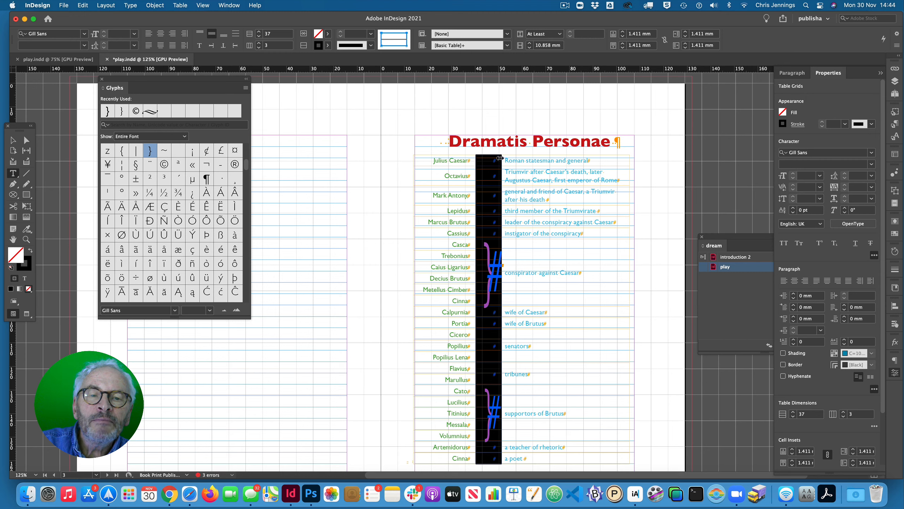
drag(500, 158, 504, 157)
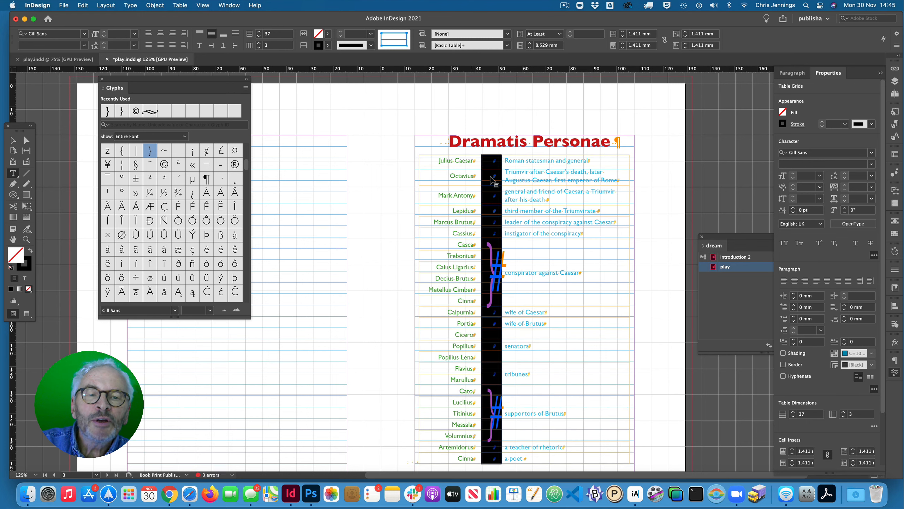
- Deselect everything and switch to the Preview screen mode to check the Dramatis Personae table across both of its pages
click(663, 182)
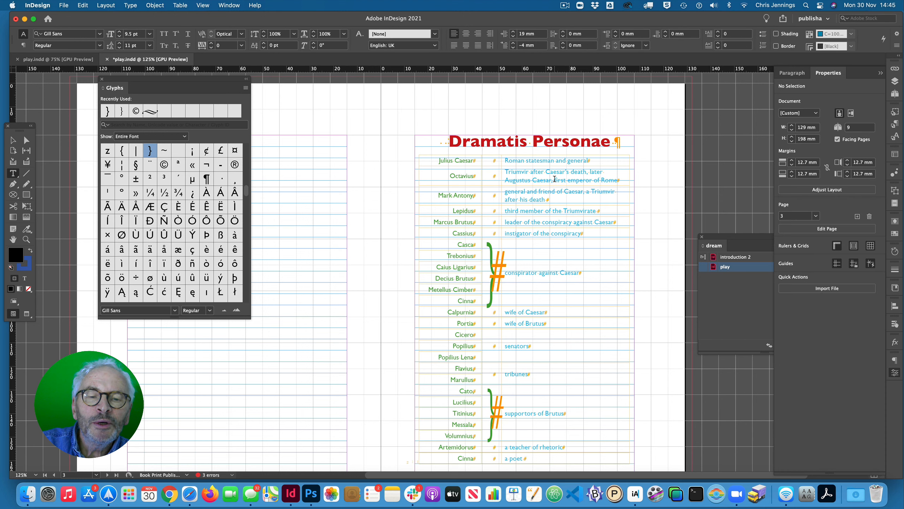
scroll(554, 179, down, 3)
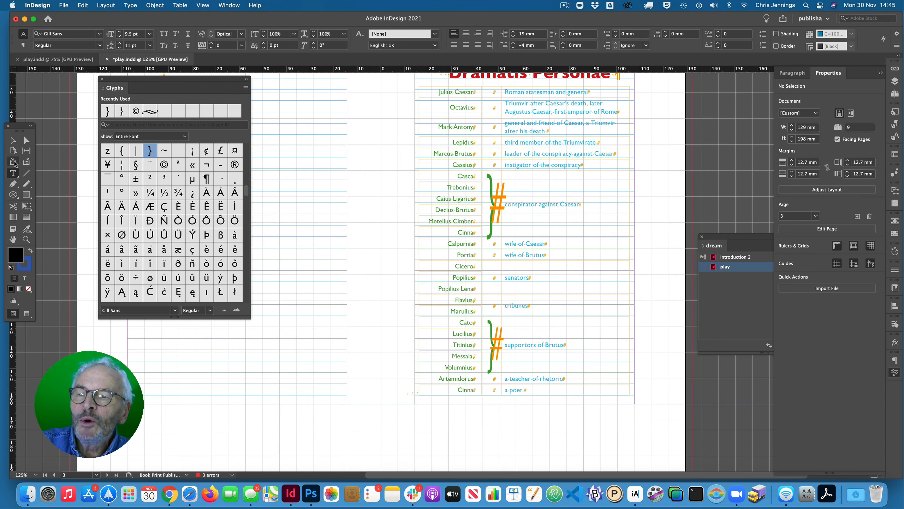
click(12, 140)
click(271, 371)
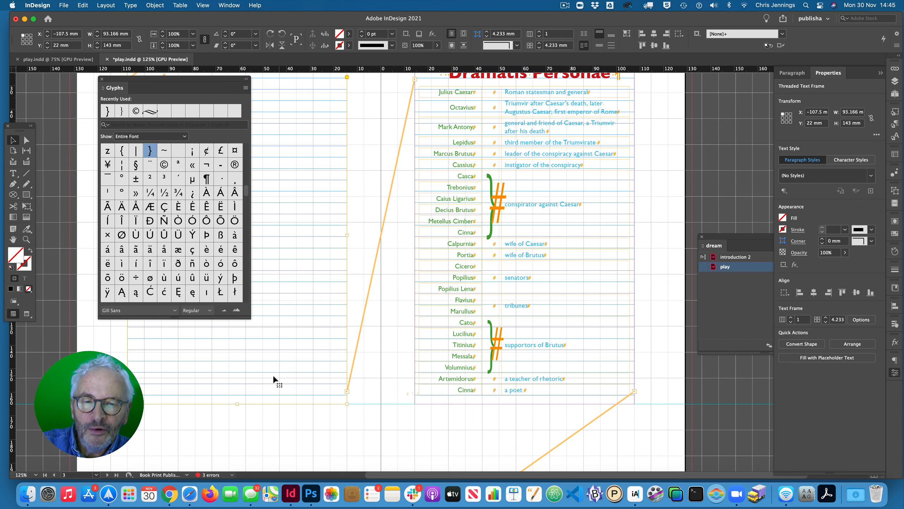
key(t)
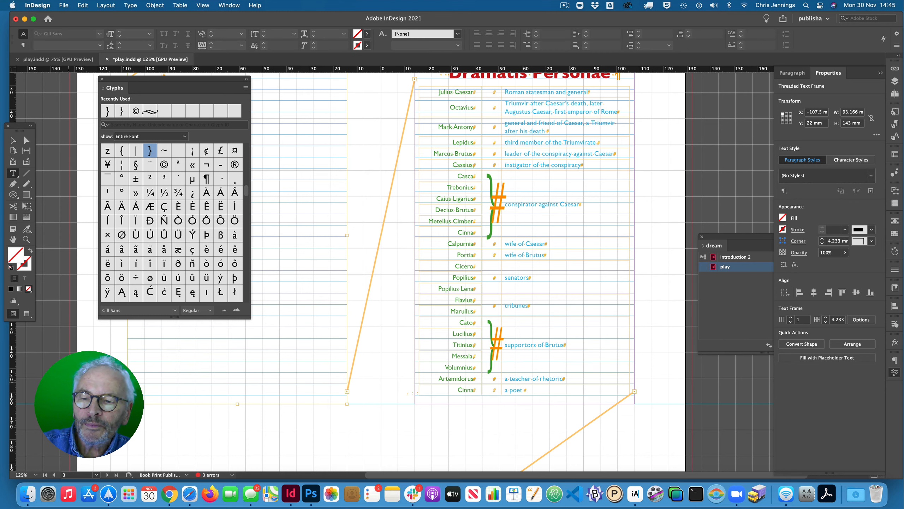
click(12, 140)
click(54, 163)
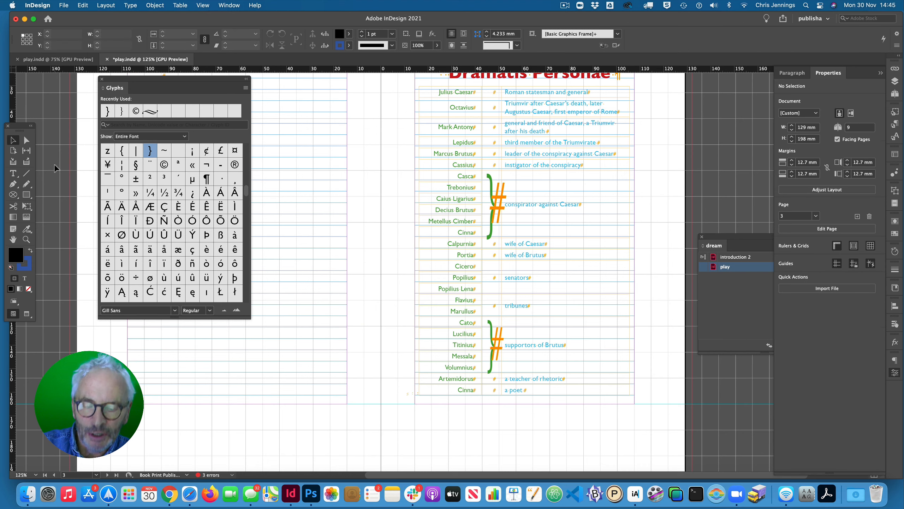
key(w)
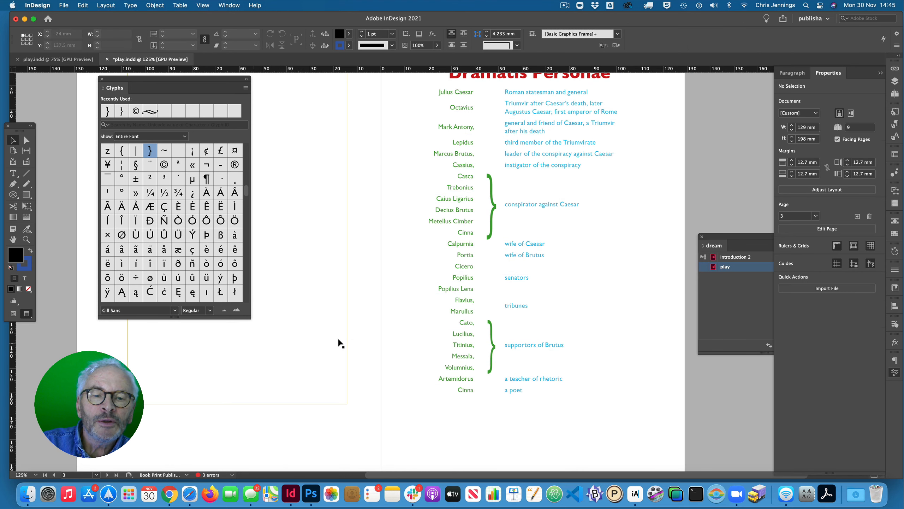
scroll(357, 335, up, 3)
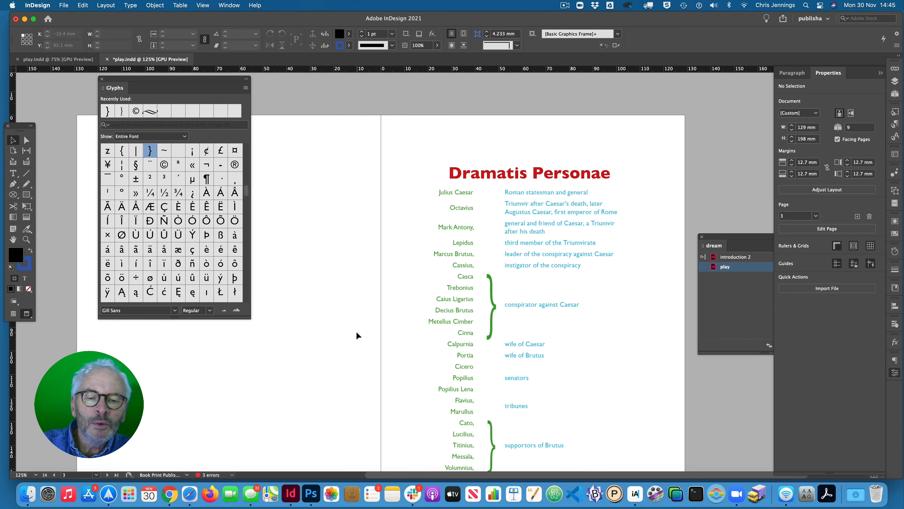
scroll(357, 335, down, 3)
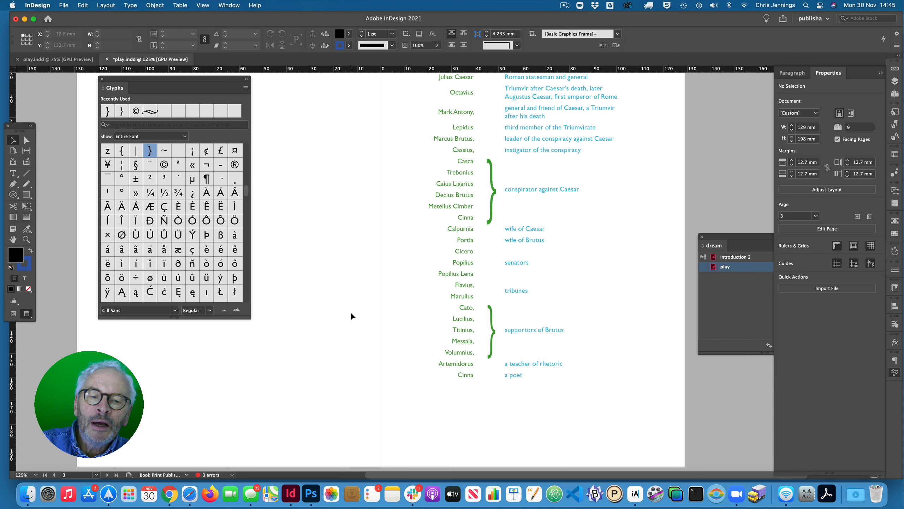
scroll(351, 316, down, 12)
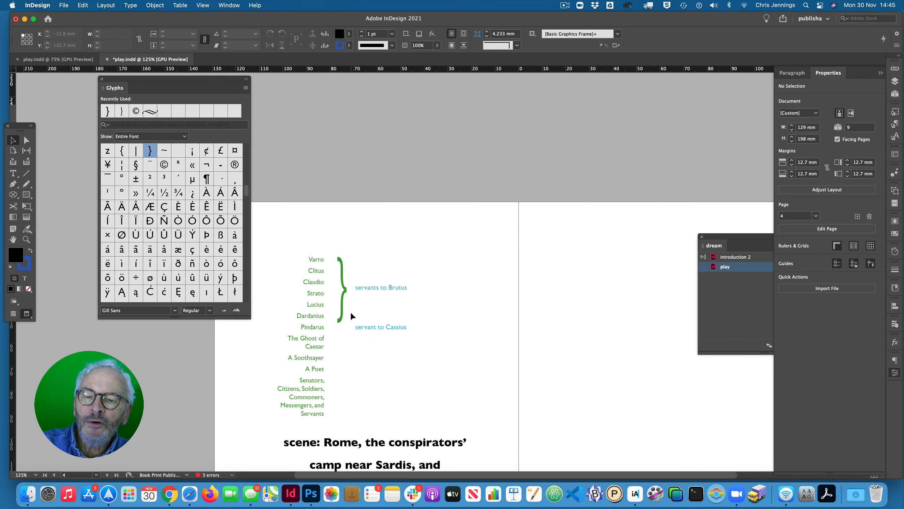
scroll(351, 316, down, 2)
- Switch to Safari, browse the "brace character" image results and open the large preview of Wikipedia's curly brackets image
click(169, 499)
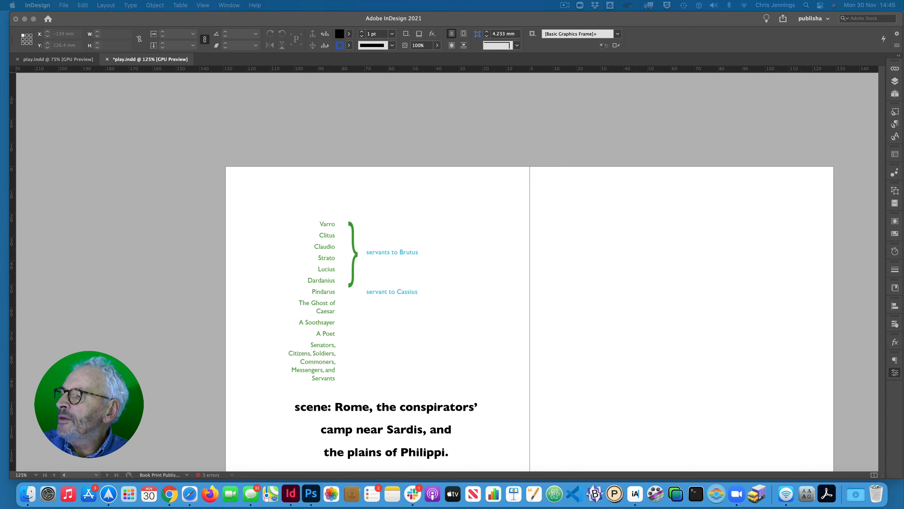
drag(0, 89, 235, 24)
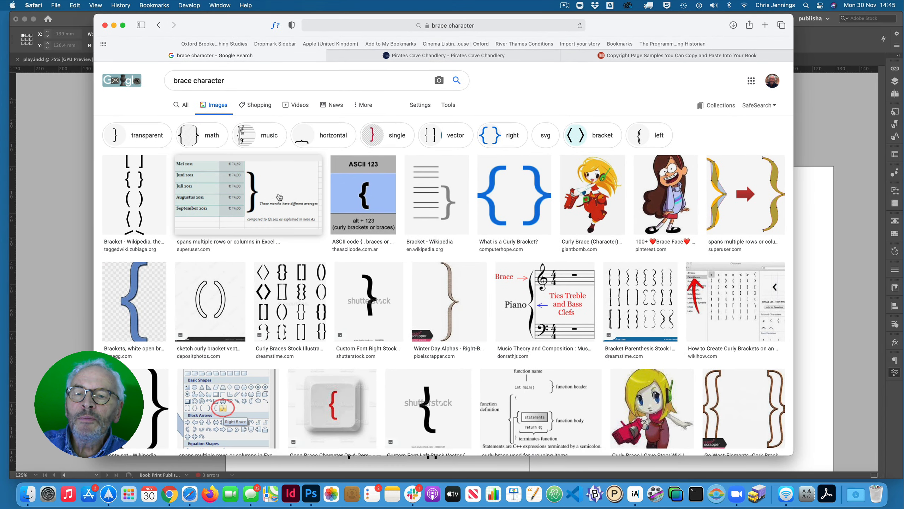
scroll(274, 184, down, 2)
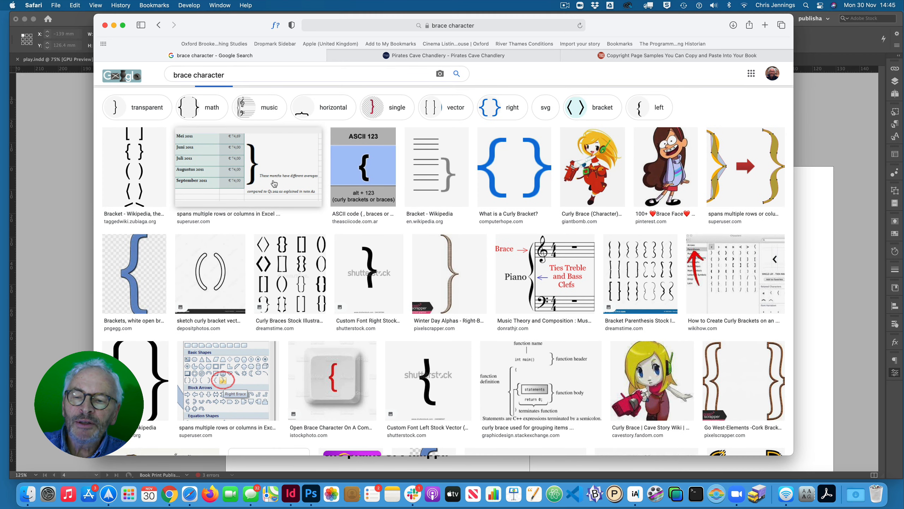
scroll(273, 183, down, 5)
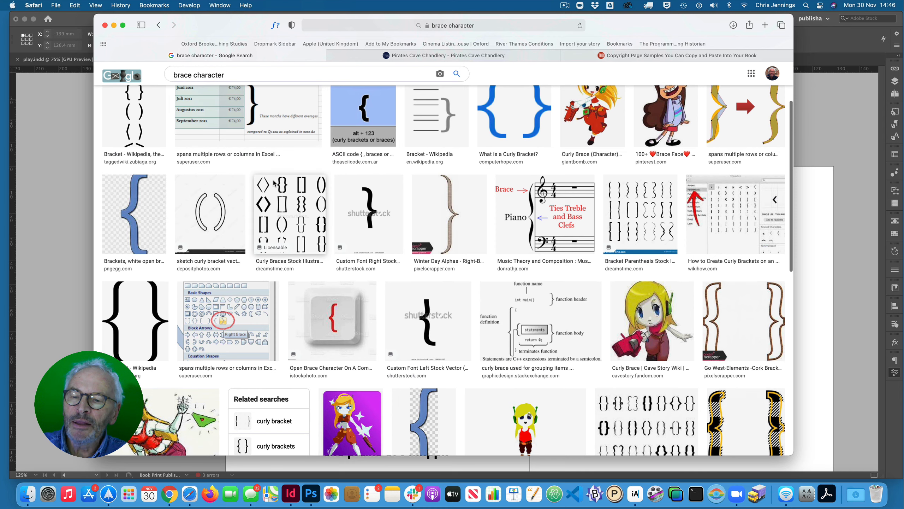
scroll(273, 183, down, 1)
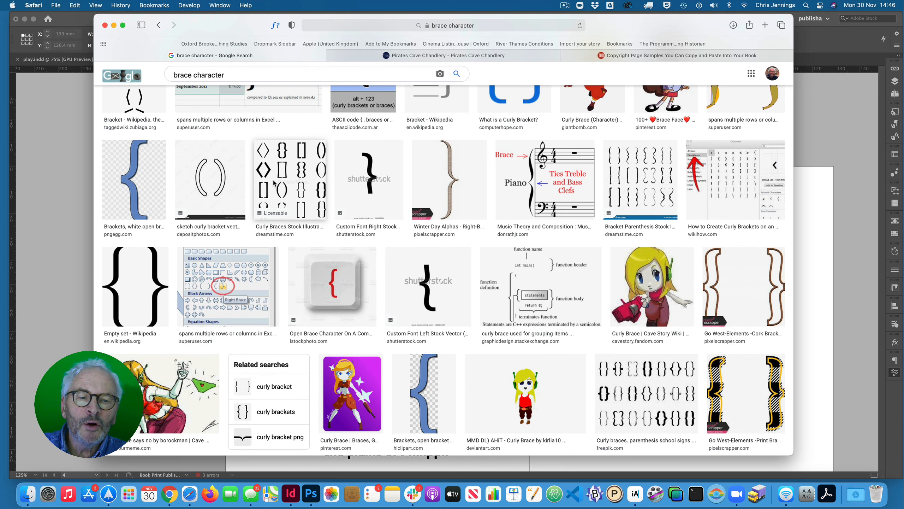
scroll(274, 183, down, 1)
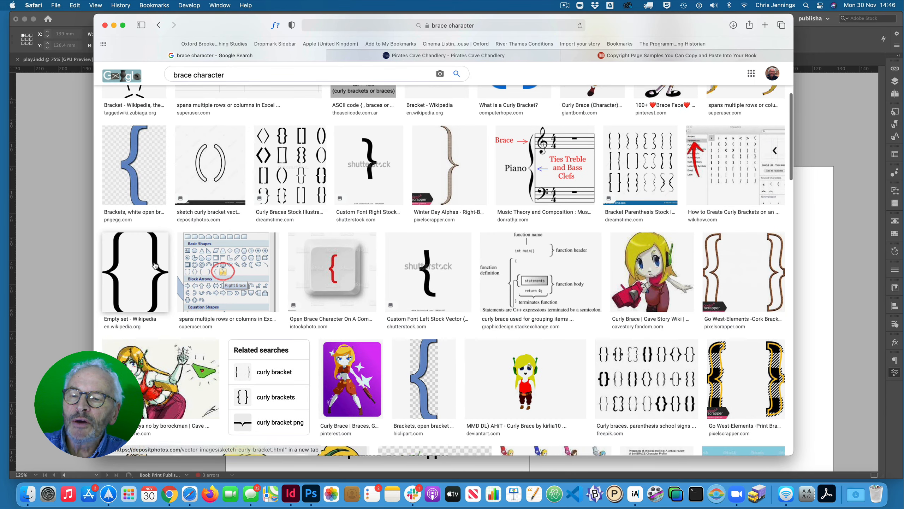
click(145, 270)
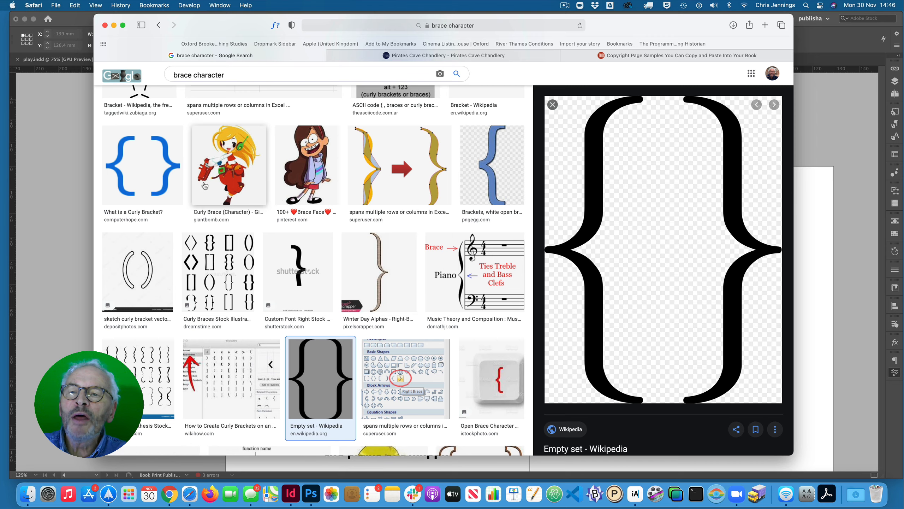
- Return to InDesign and review the Dramatis Personae page, comparing the curly brackets with the names and roles they link
click(73, 127)
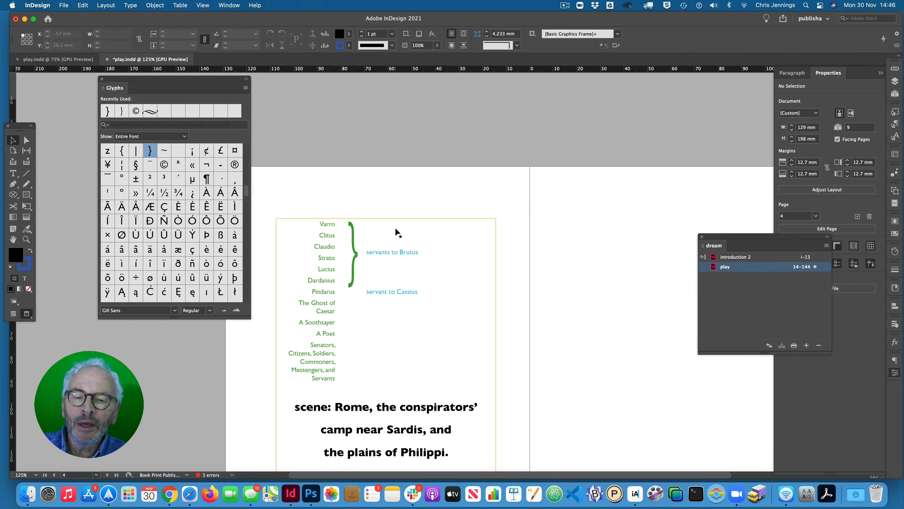
scroll(398, 232, up, 10)
scroll(398, 232, up, 1)
scroll(398, 232, right, 4)
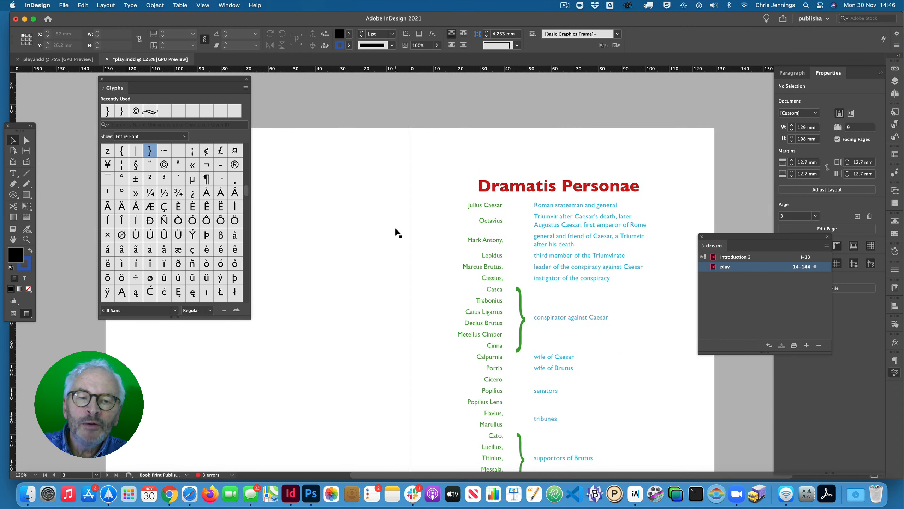
scroll(398, 232, down, 2)
scroll(398, 232, right, 1)
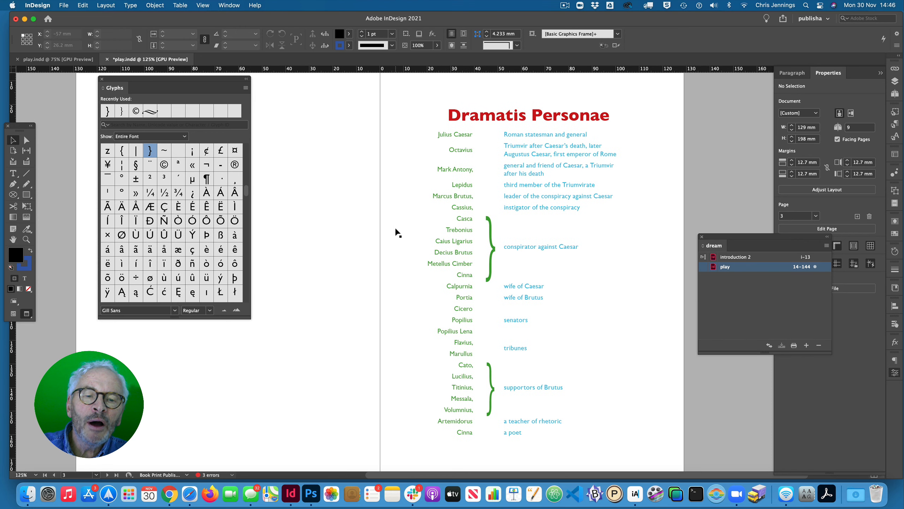
scroll(398, 232, down, 3)
scroll(398, 232, up, 5)
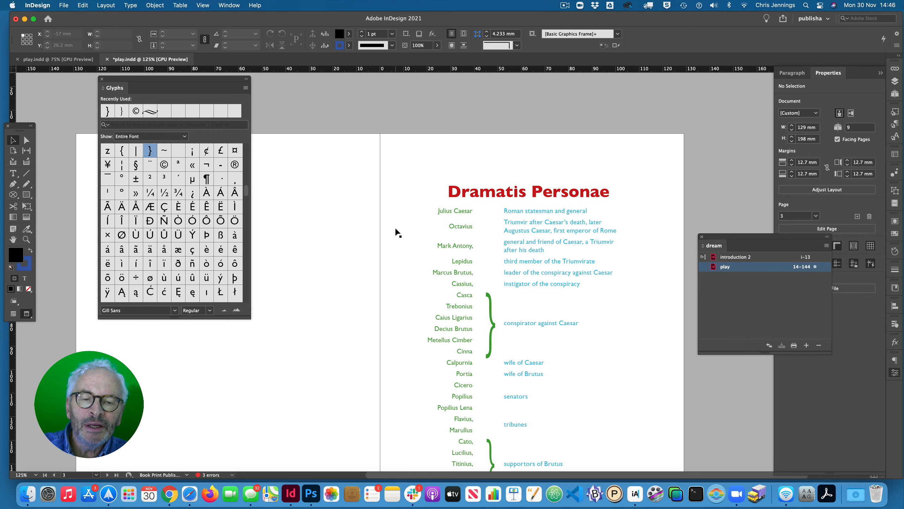